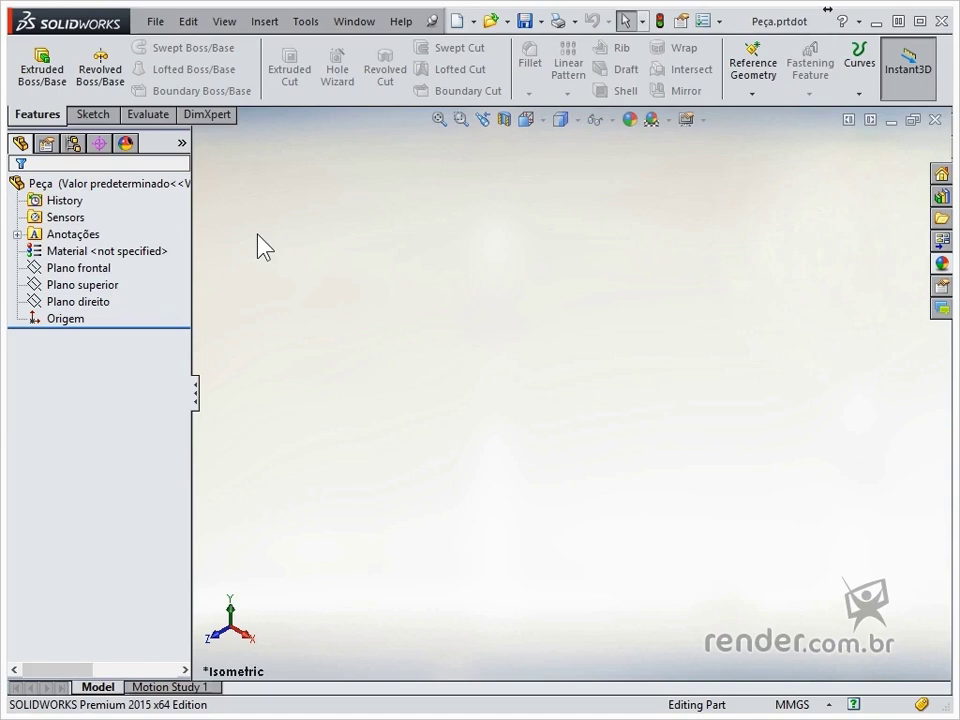
Enable the Weldments tool set in the CommandManager and switch to its tab
right_click(222, 124)
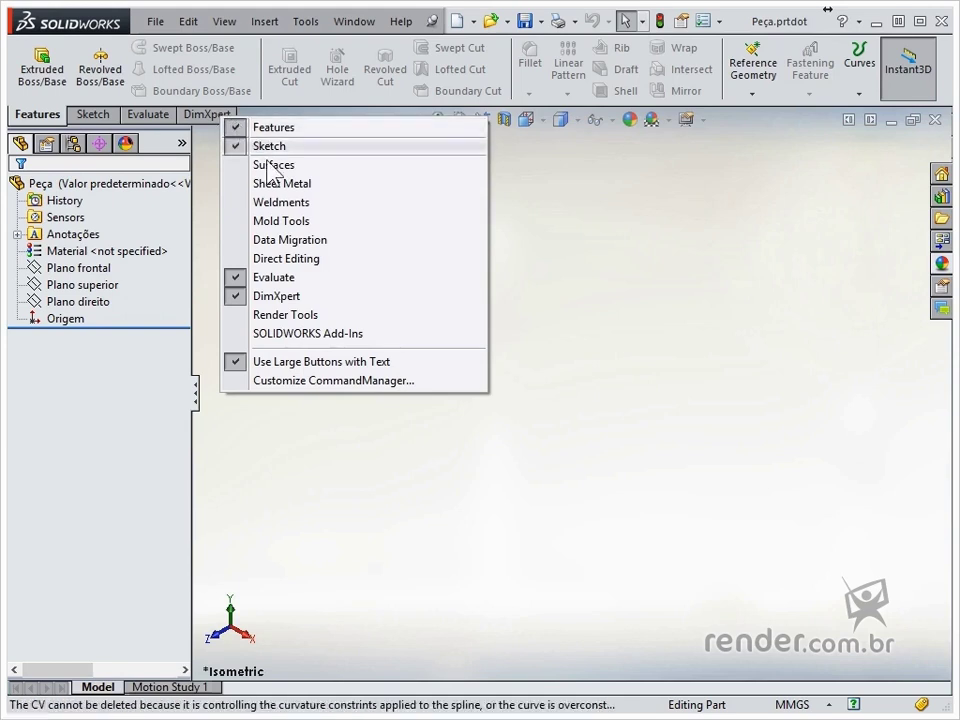
click(331, 216)
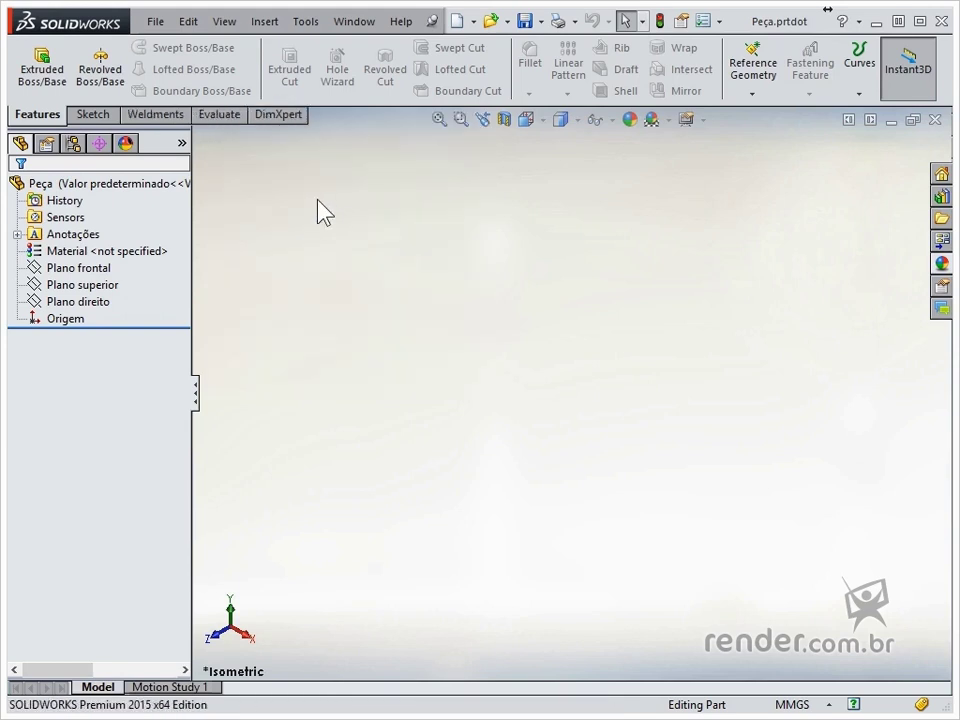
click(173, 117)
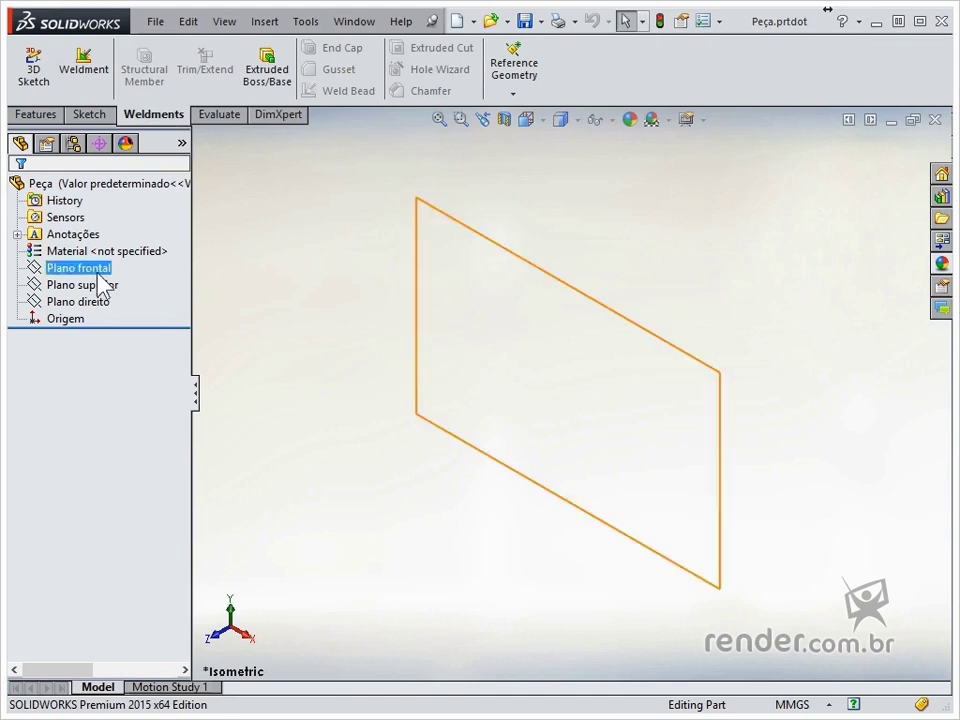
Start a new sketch on the Plano direito plane with the Line tool active
click(88, 302)
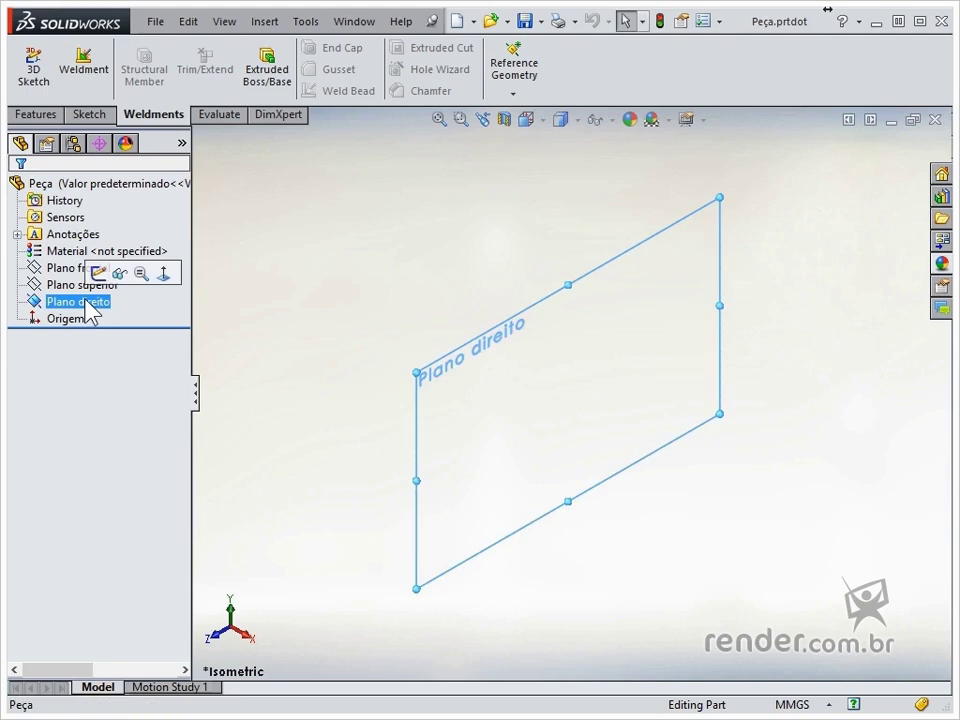
click(98, 273)
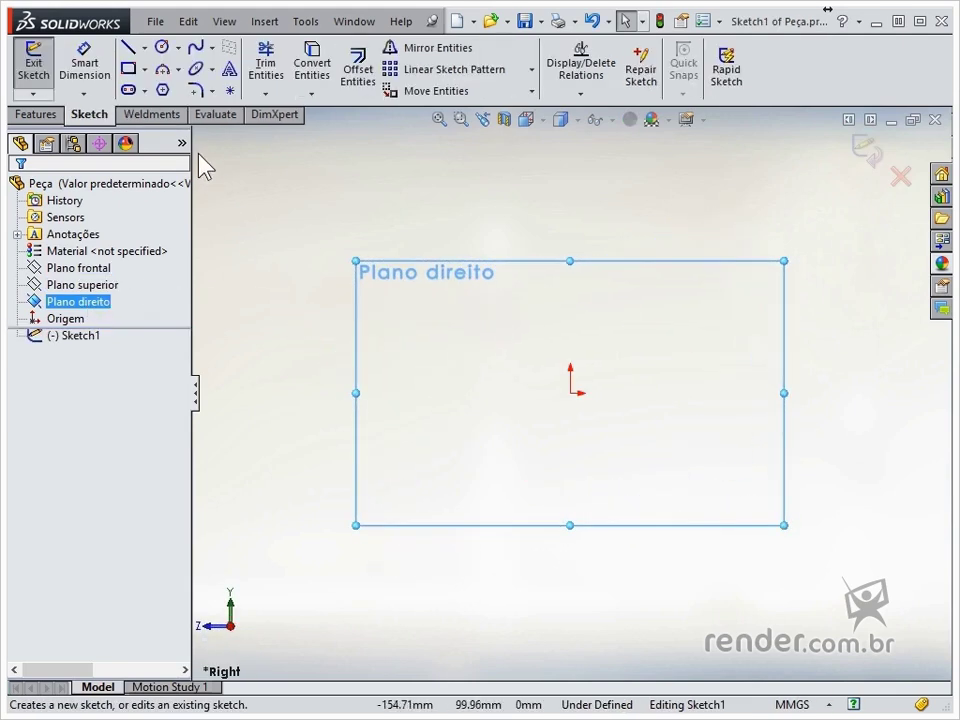
click(128, 48)
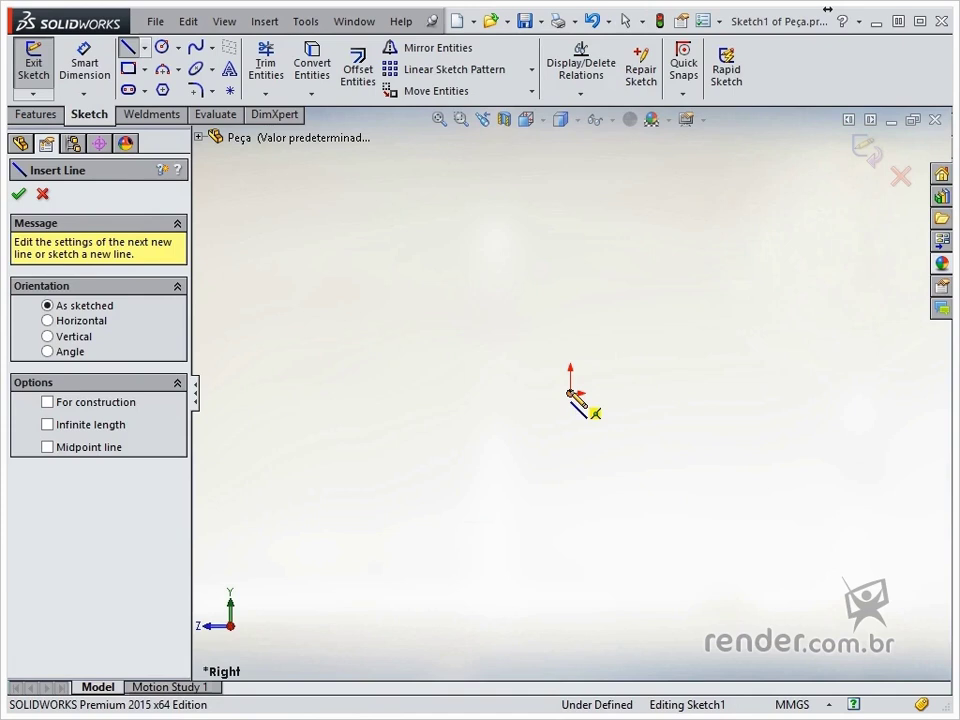
Draw five connected lines from the origin: left, slanting up-left, left, straight up, then right across the top
click(570, 393)
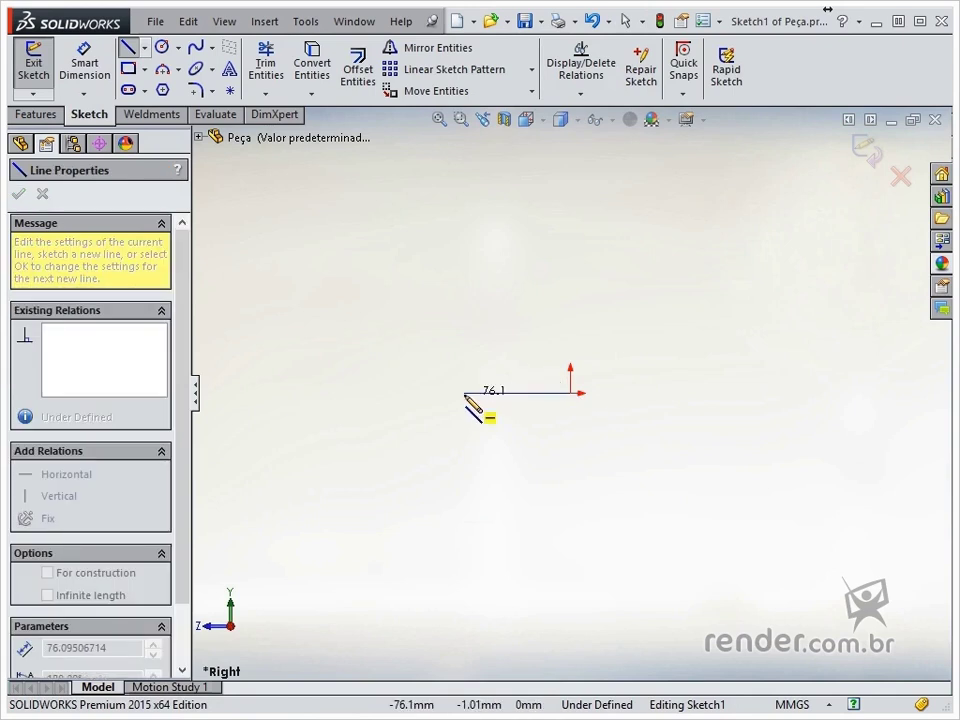
click(481, 393)
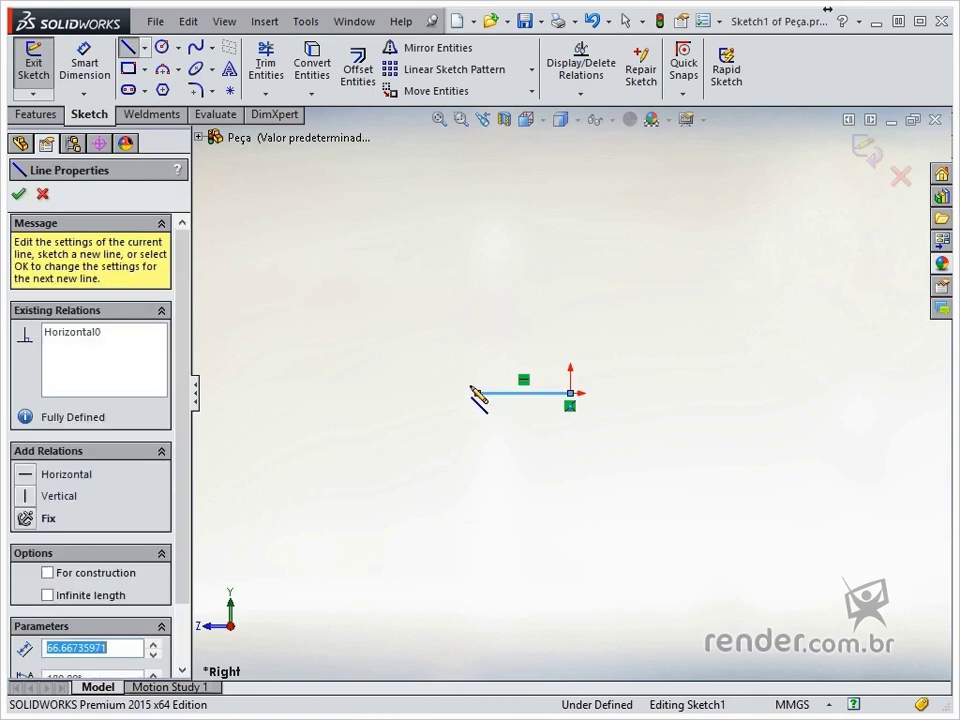
click(448, 348)
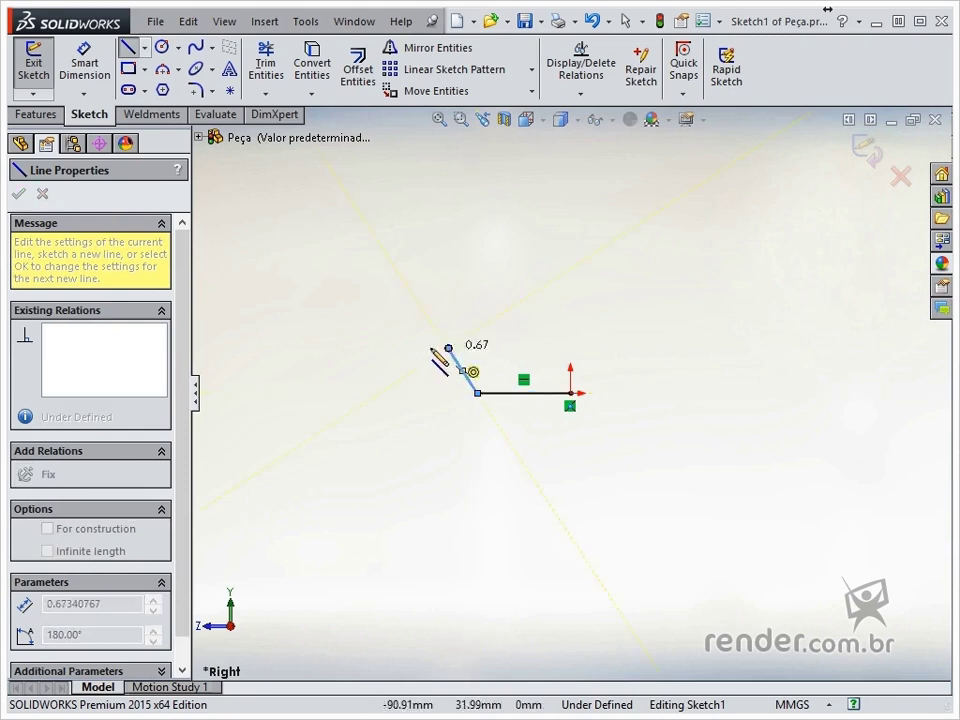
click(393, 348)
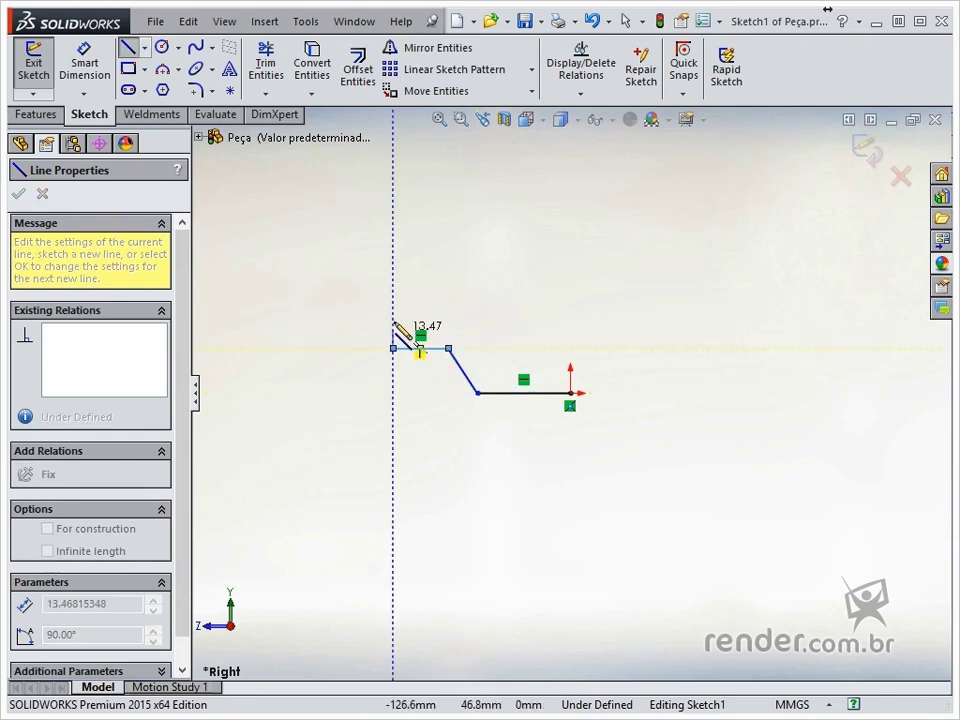
click(393, 248)
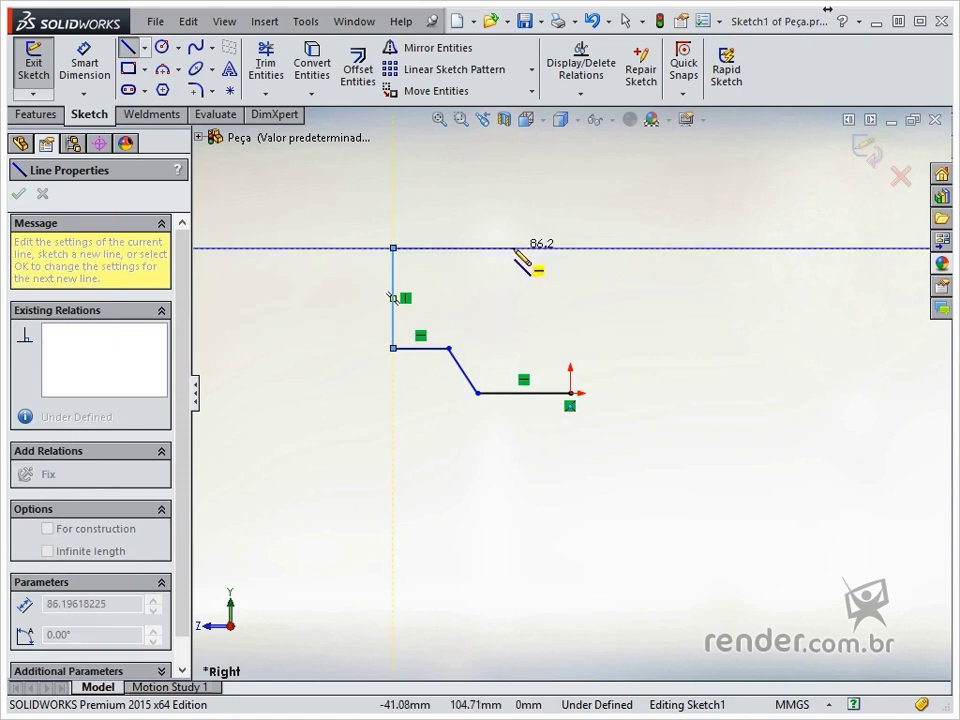
click(513, 248)
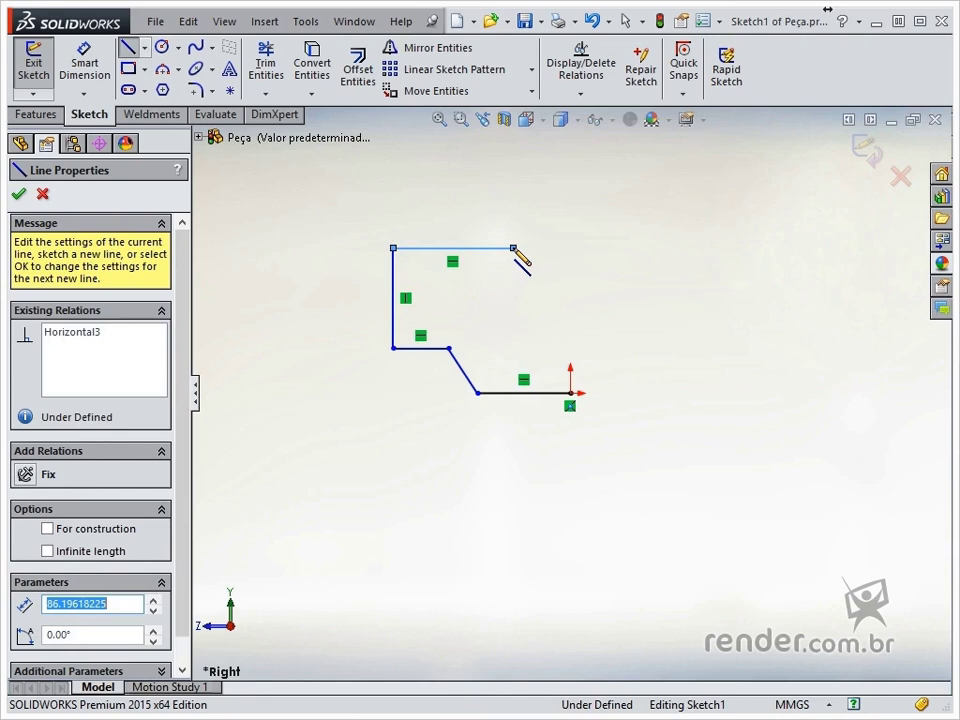
key(Escape)
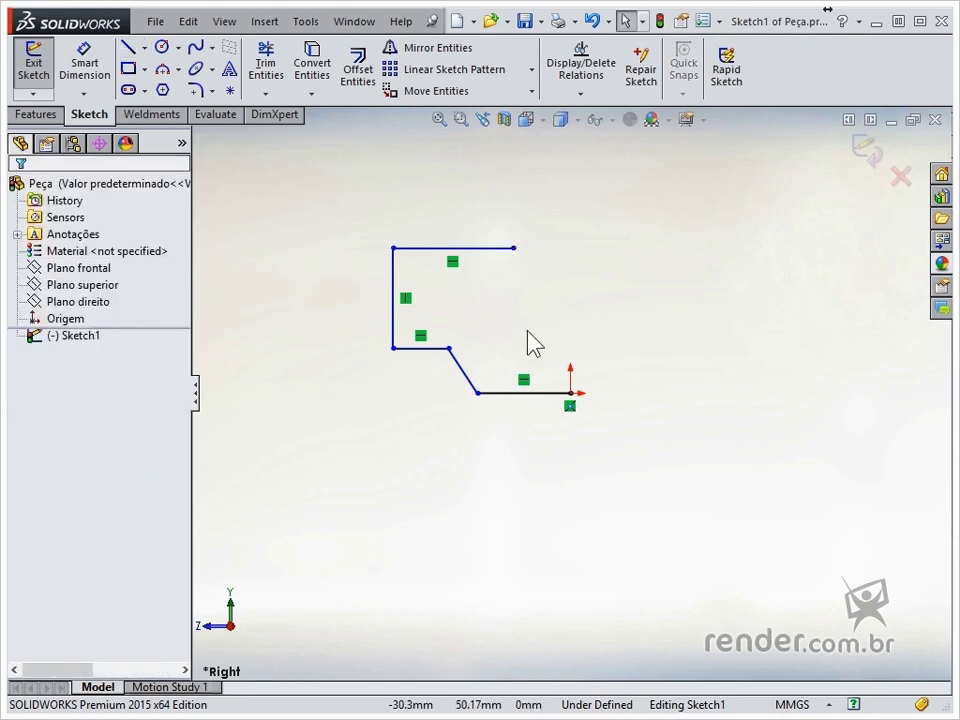
key(l)
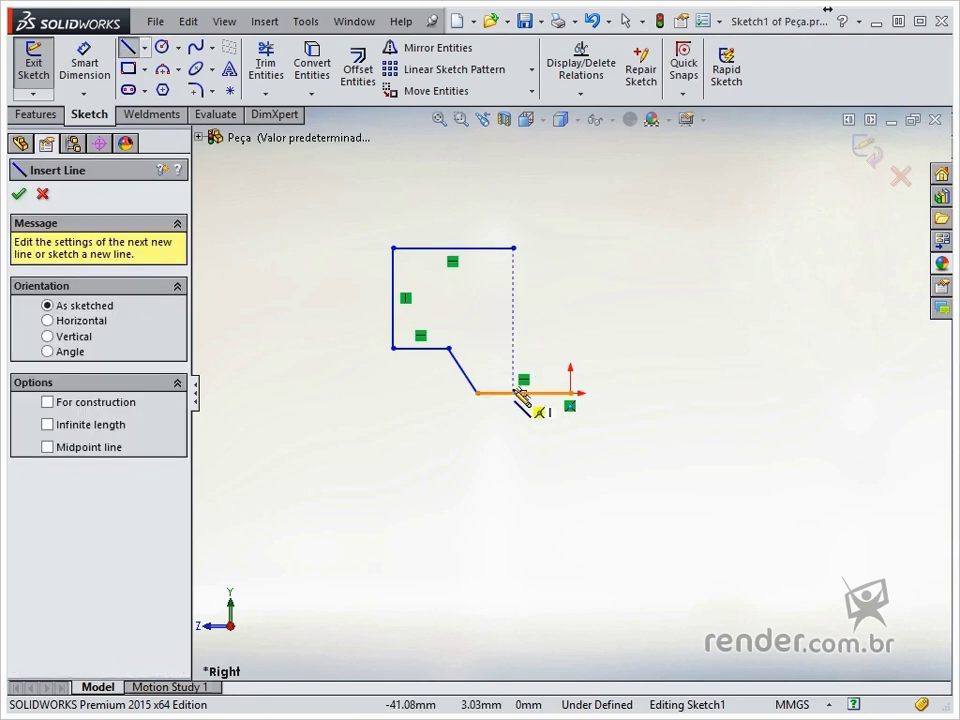
Draw a tall vertical line up from the bottom line with an angled backrest segment at its top
click(514, 392)
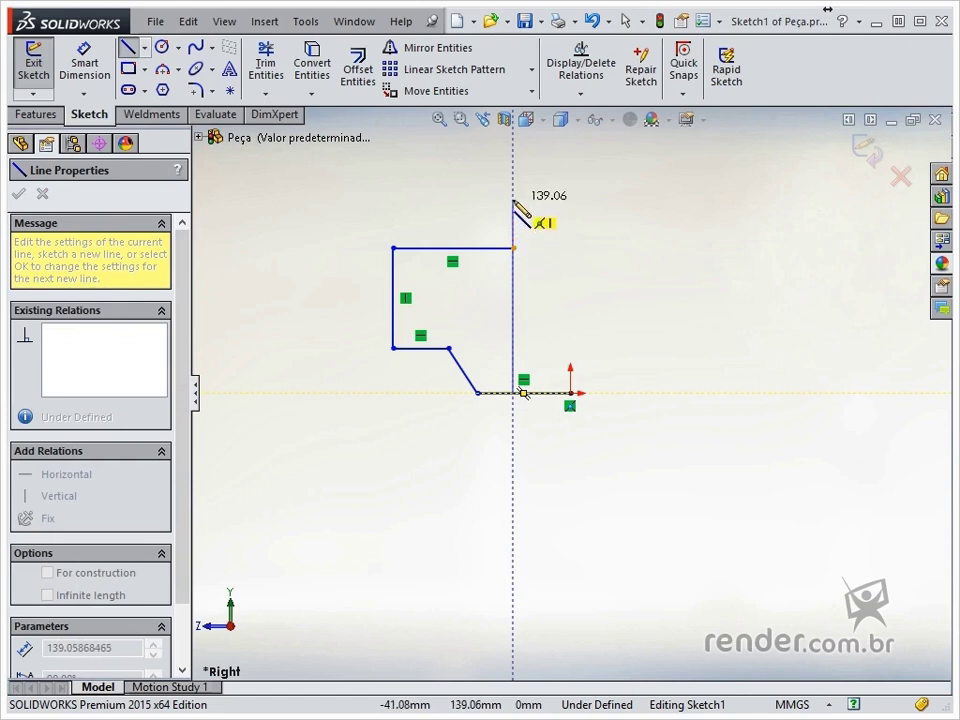
click(514, 199)
scroll(521, 199, up, 3)
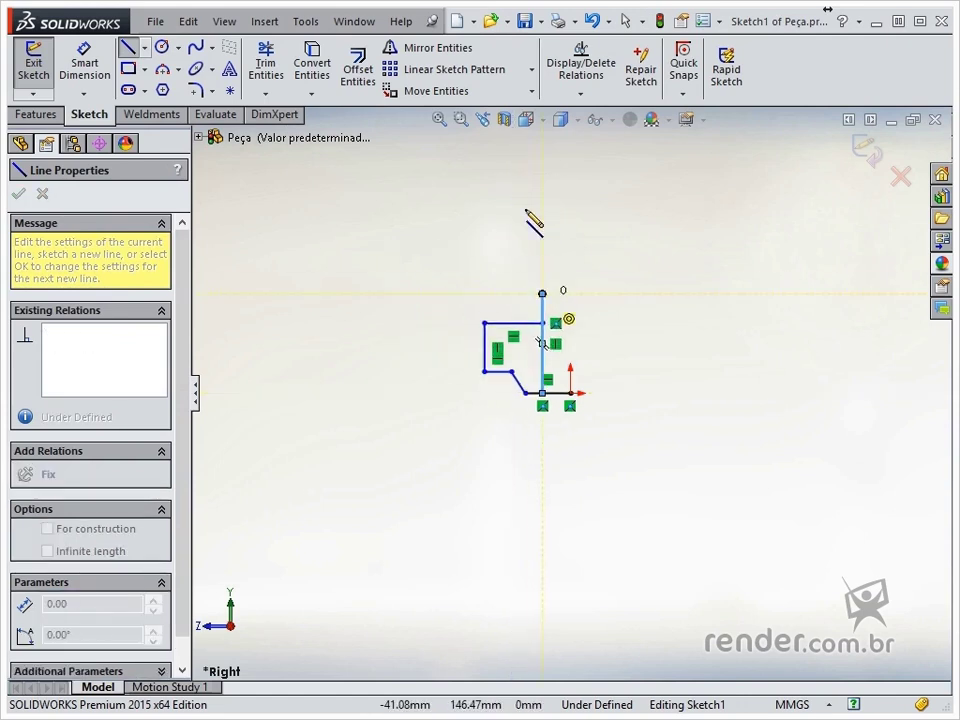
double_click(560, 248)
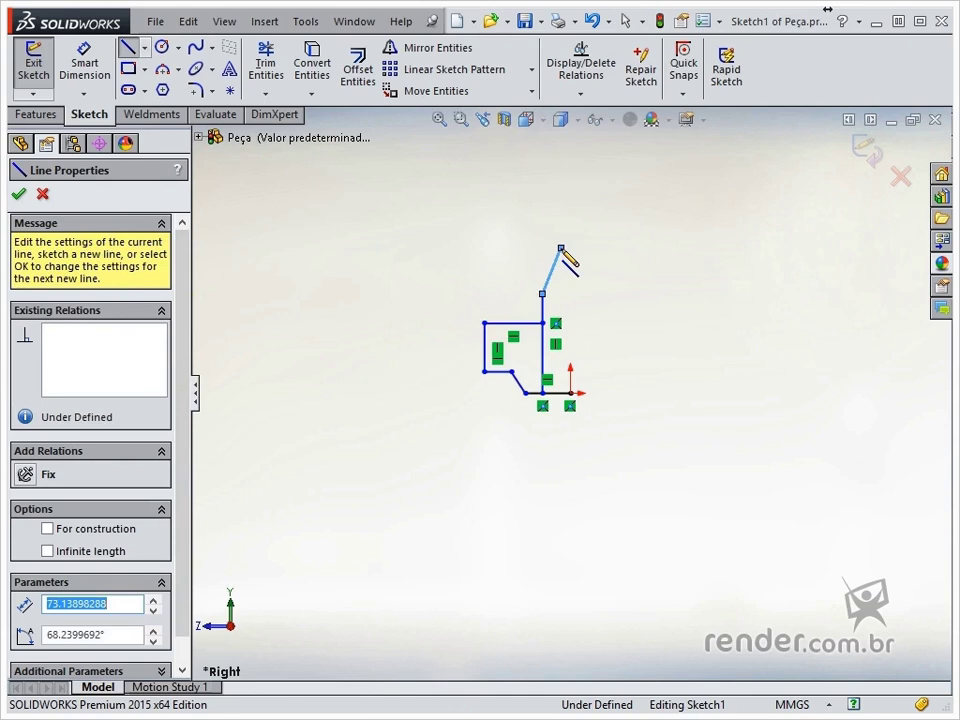
click(561, 248)
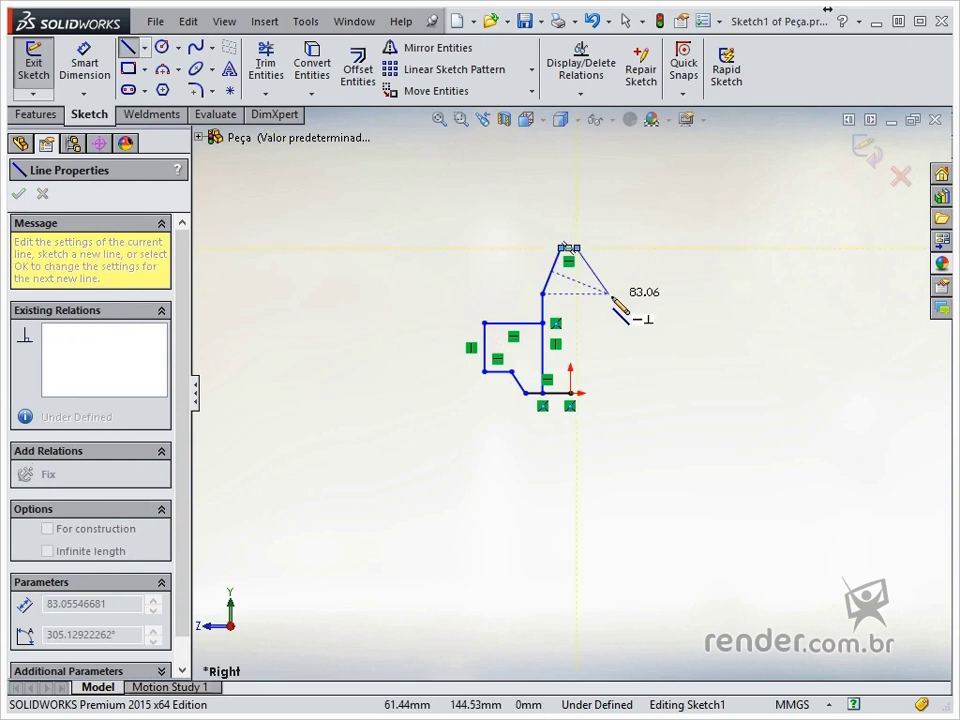
key(Escape)
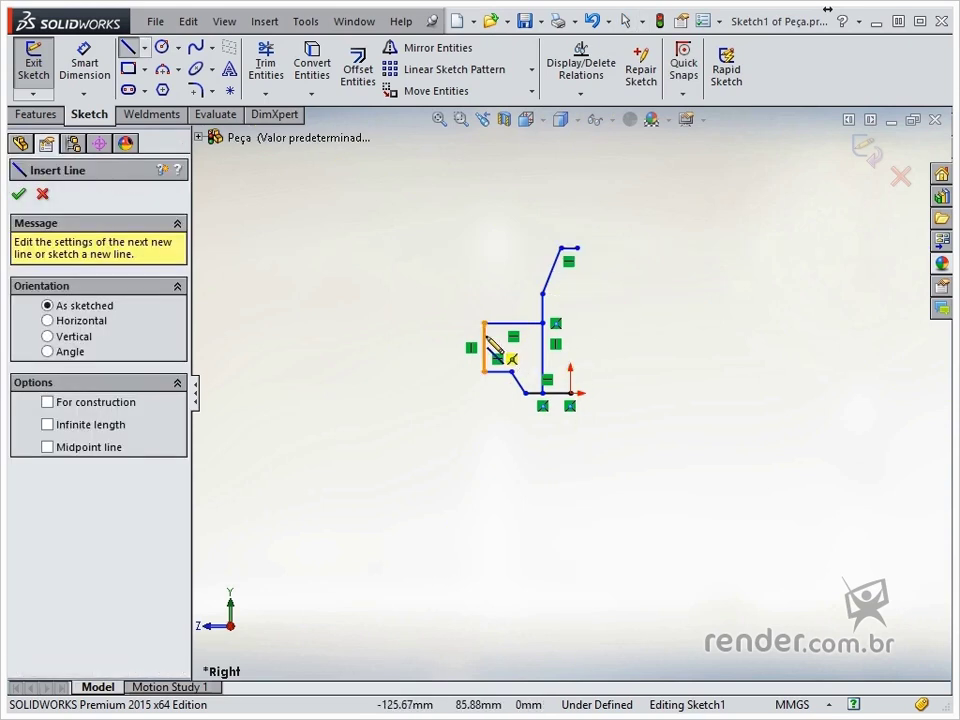
Add a horizontal crossbar from the left vertical line to the centre vertical line
click(484, 336)
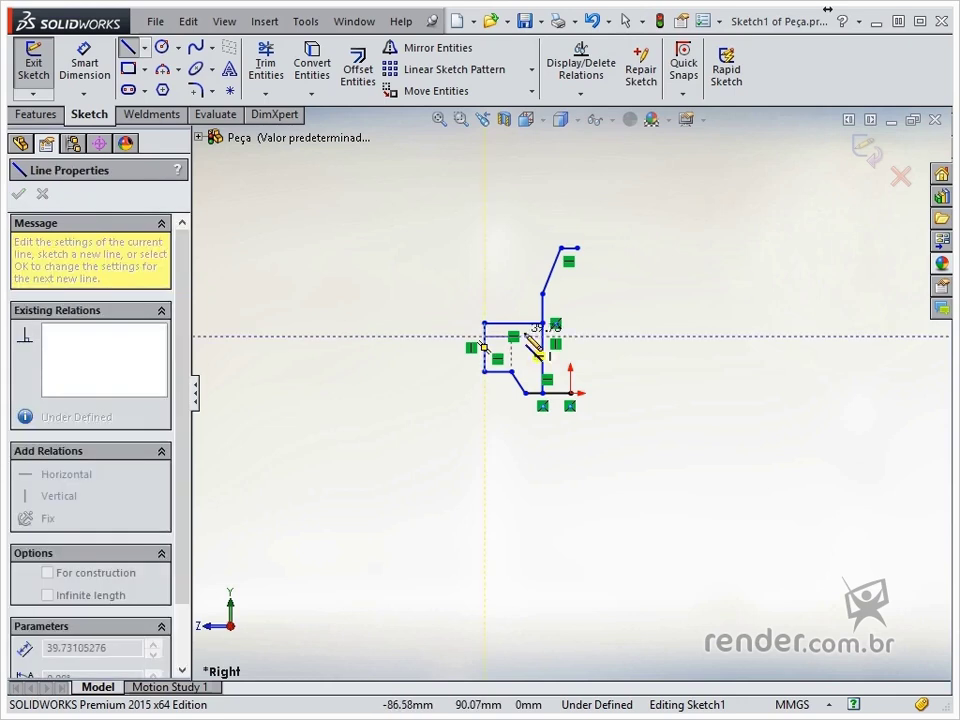
click(542, 335)
key(Escape)
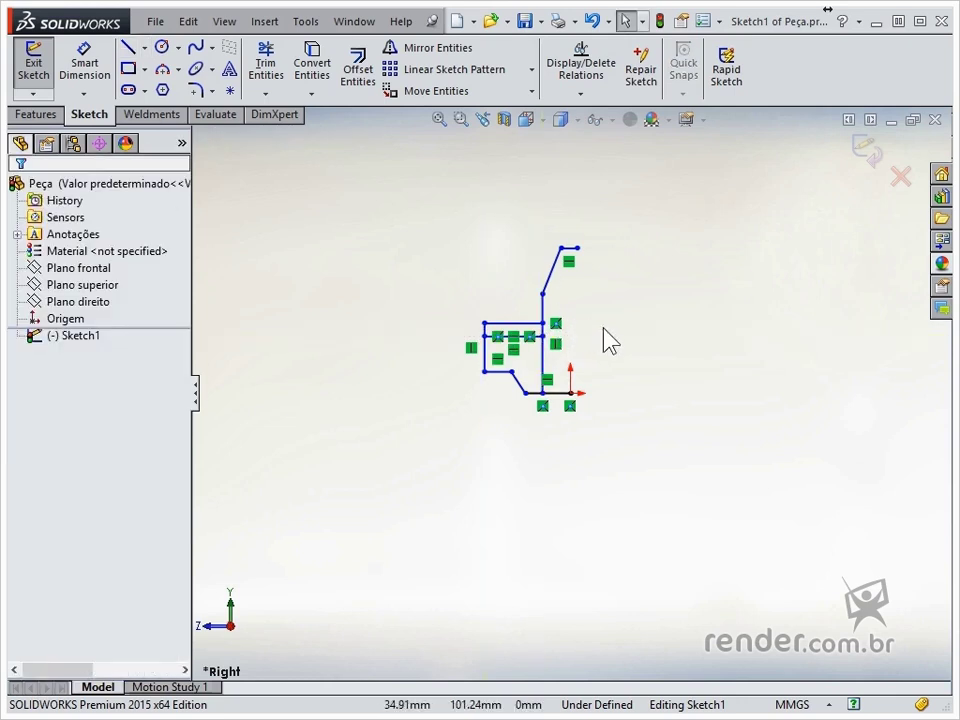
Draw the slanted leg down-left from the top-left corner, ending in a short foot line
key(l)
scroll(549, 326, down, 3)
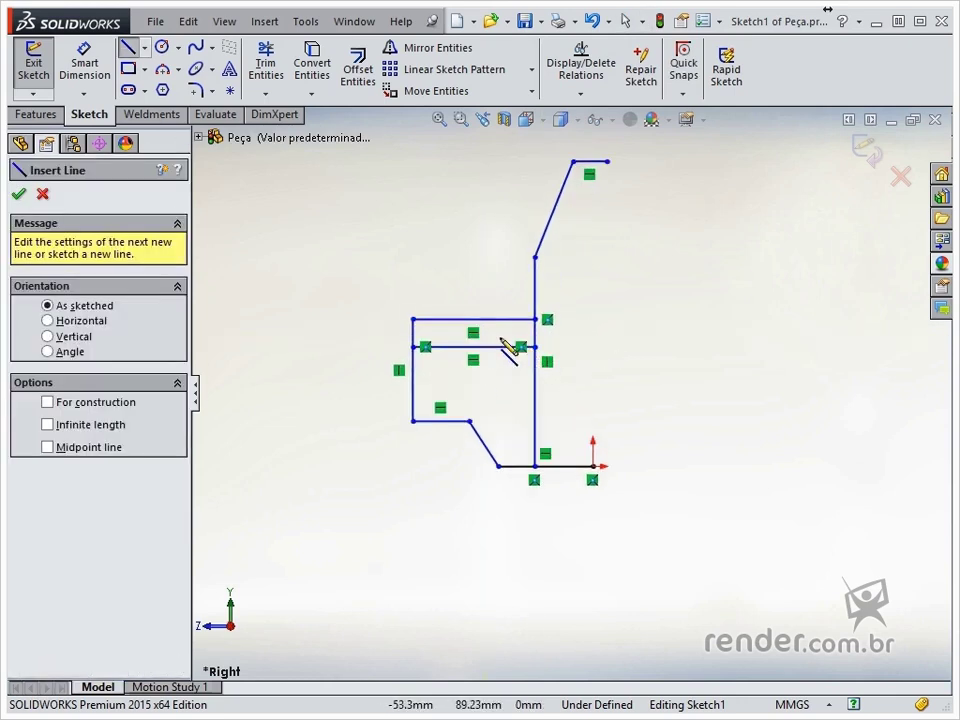
click(413, 319)
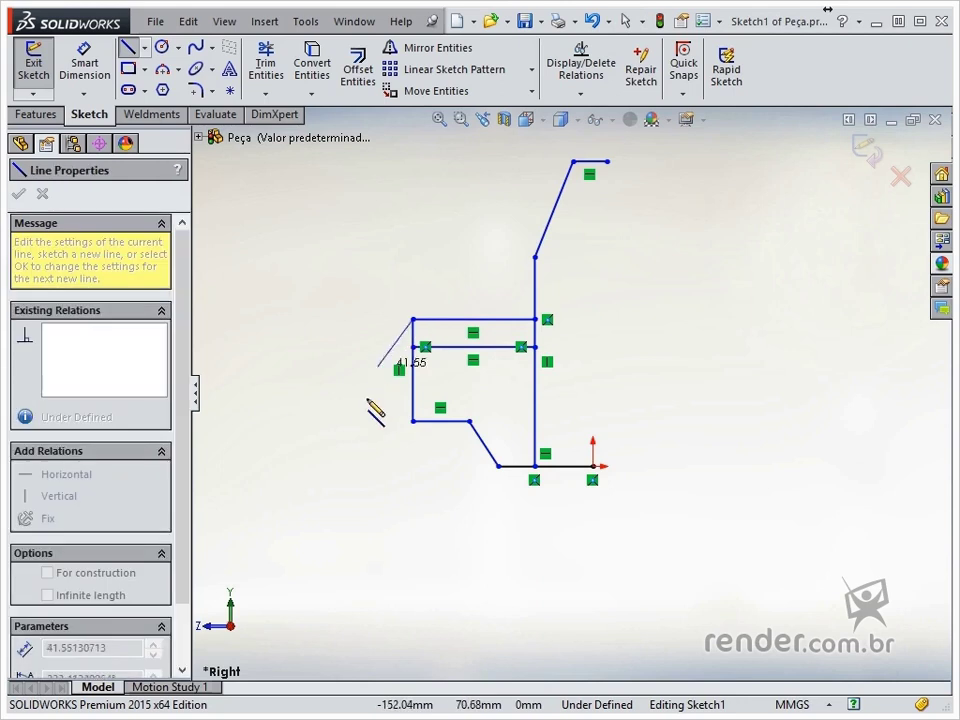
click(354, 447)
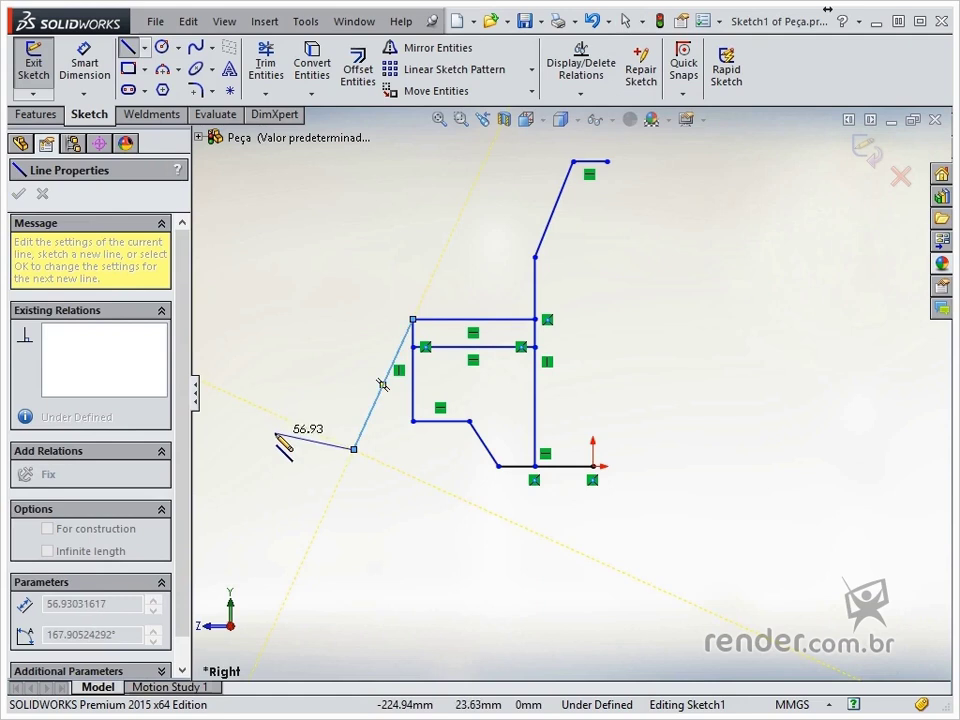
double_click(275, 432)
key(Escape)
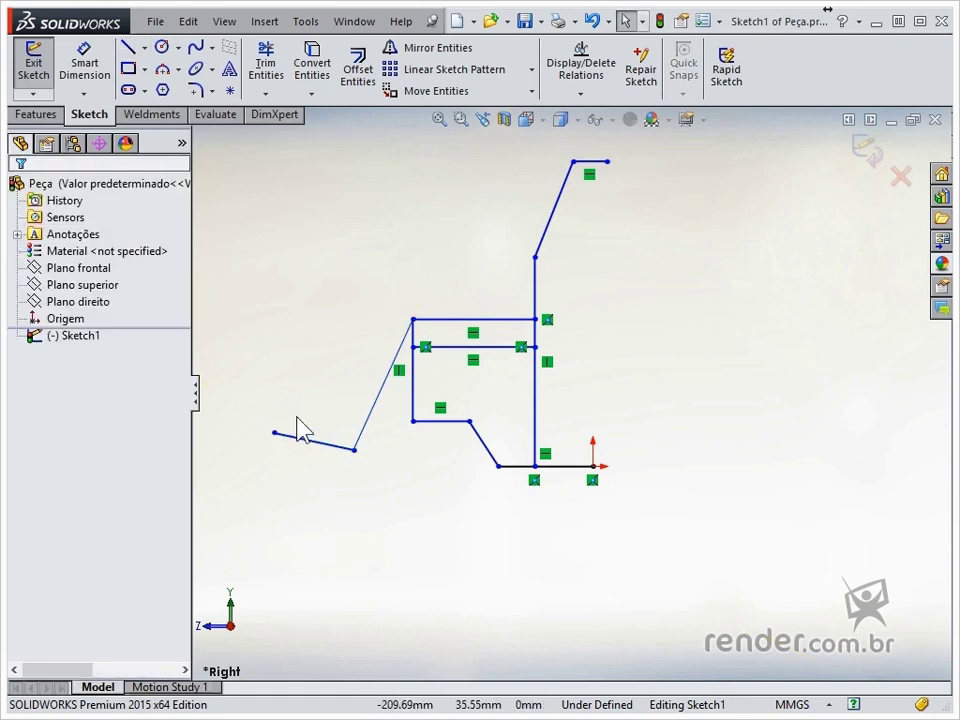
Add a short horizontal brace from the vertical line to the slanted leg
key(Return)
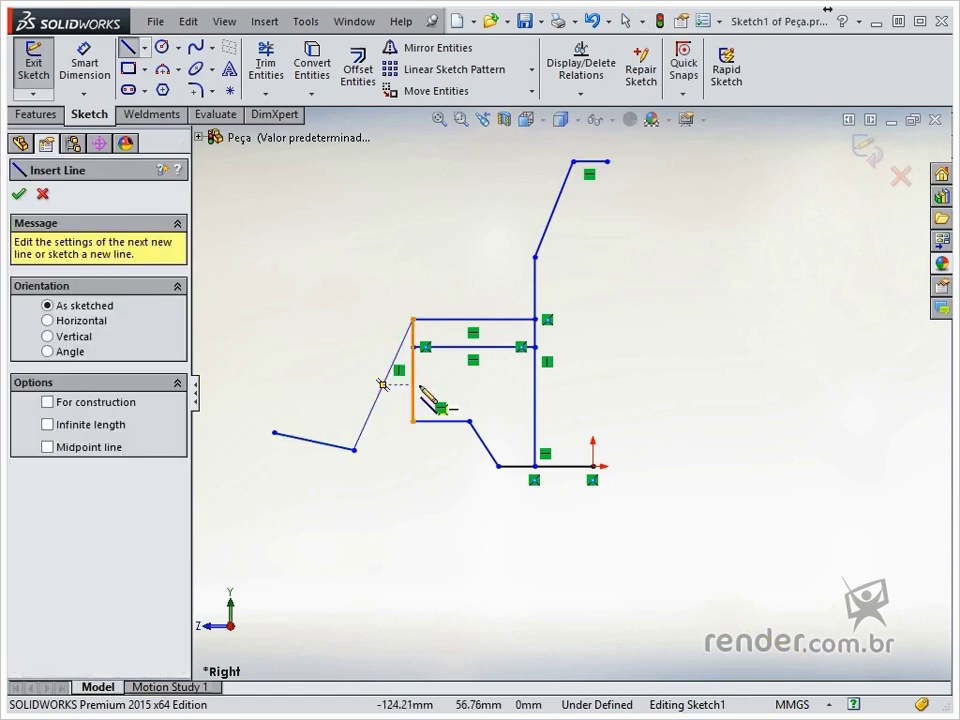
click(413, 370)
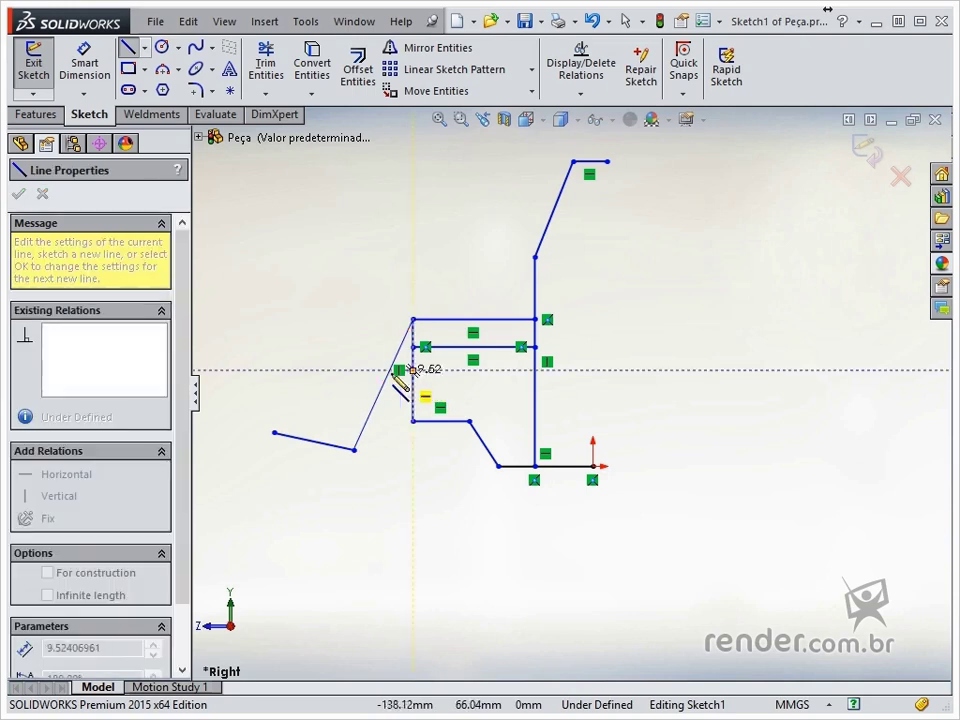
click(389, 370)
key(Escape)
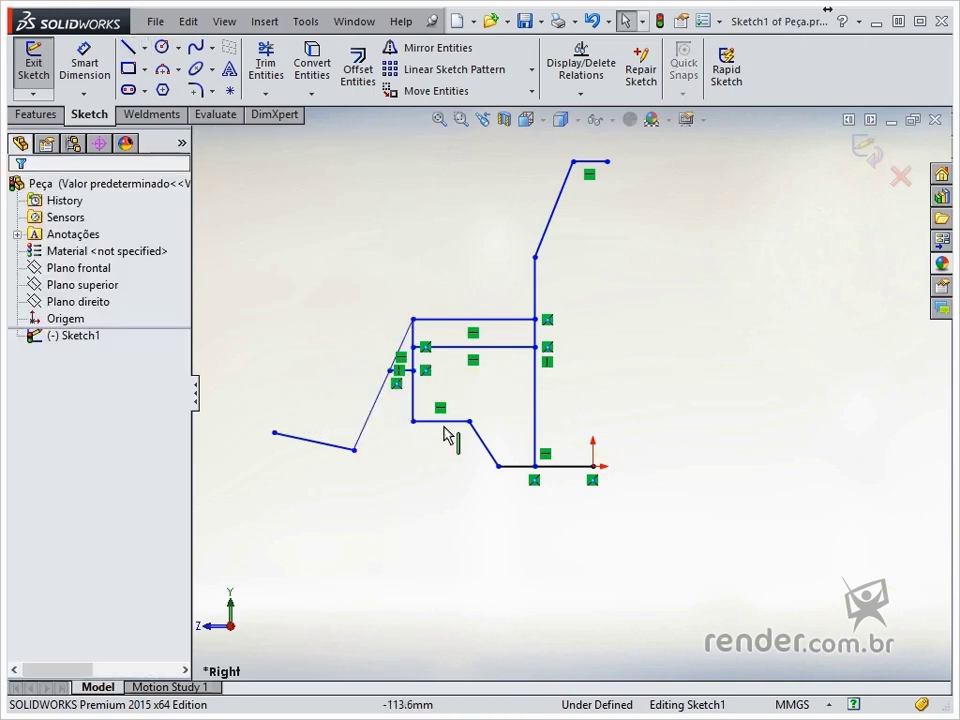
Dimension the overall profile height to 787.40
key(f)
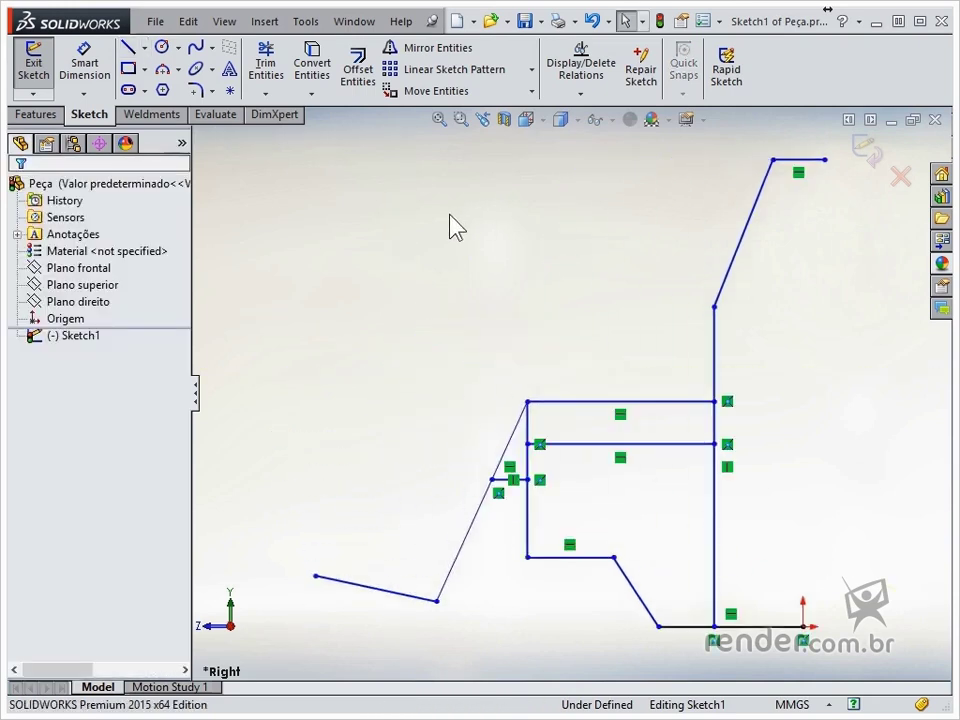
scroll(632, 306, up, 3)
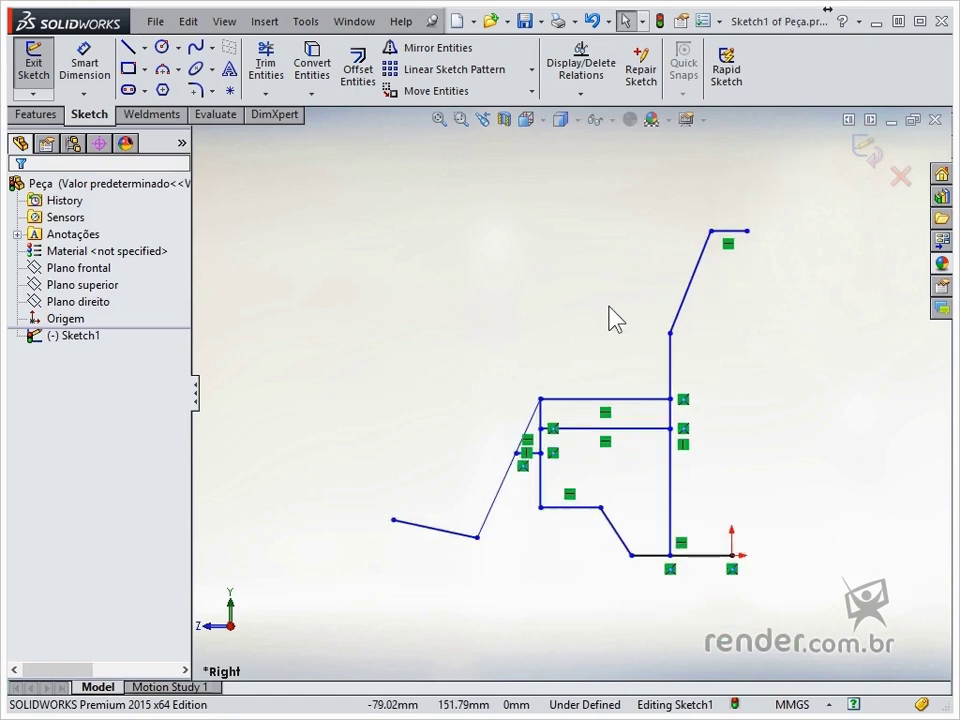
right_drag(424, 384, 430, 307)
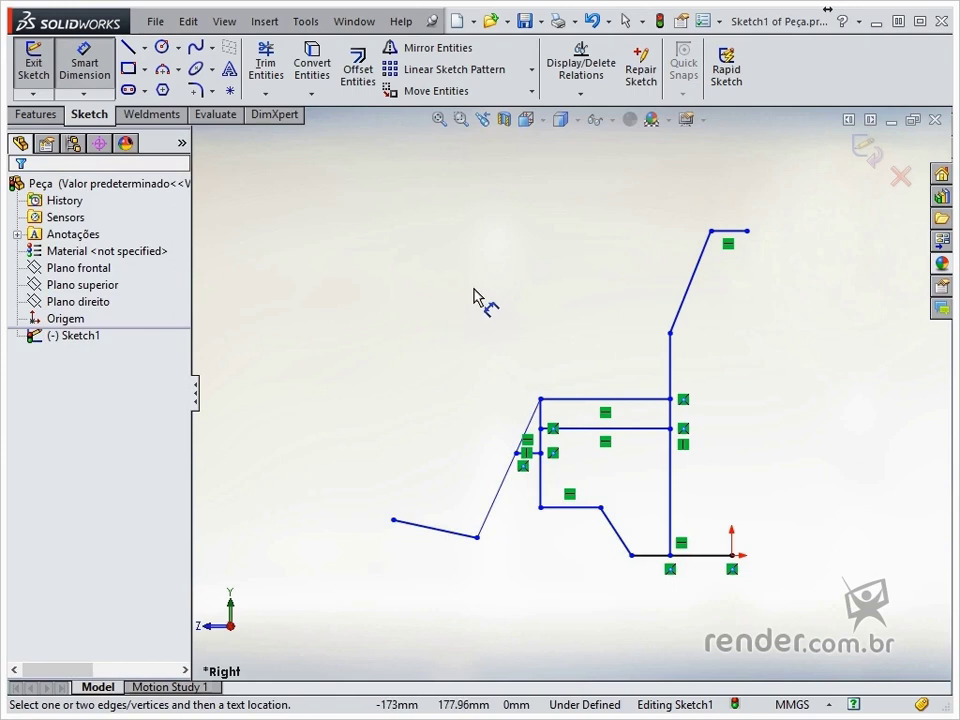
click(744, 235)
click(729, 555)
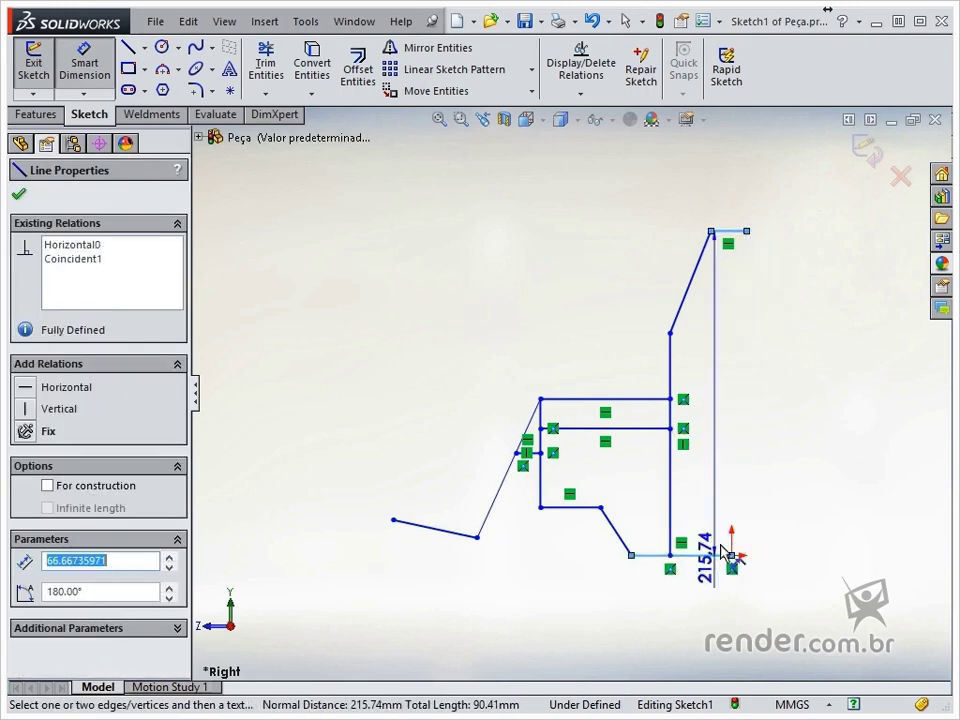
click(818, 403)
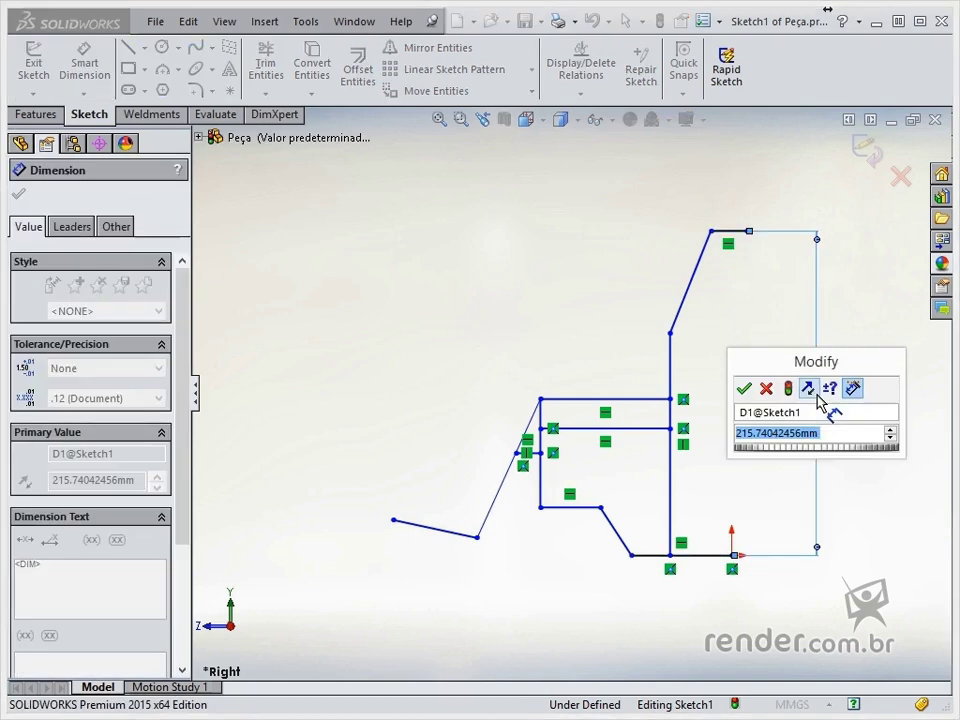
text(787,4)
key(Return)
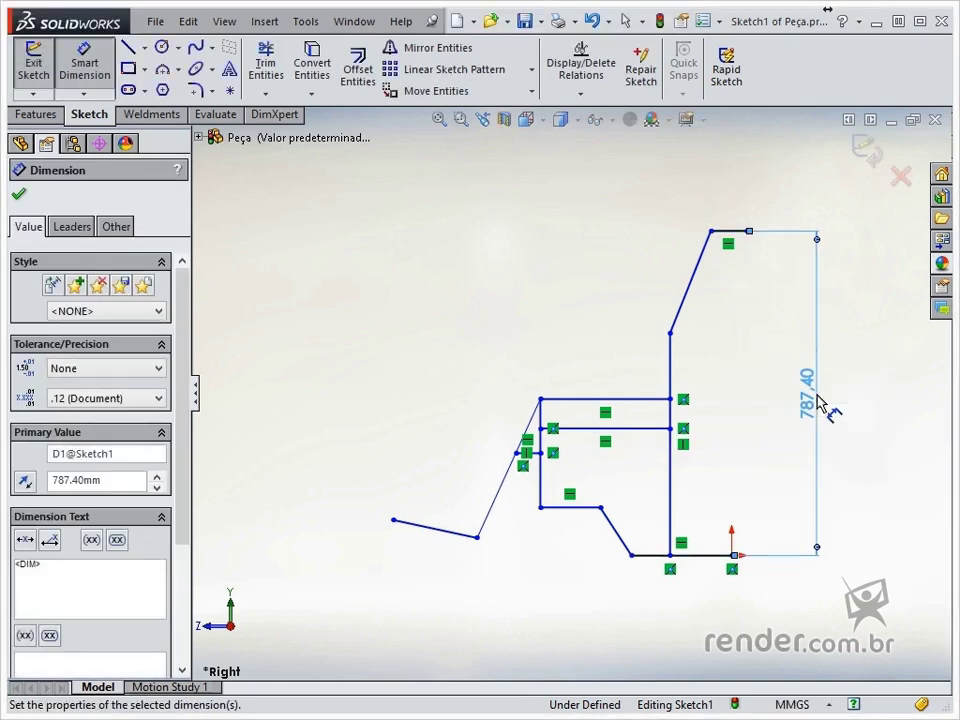
Set the bottom line and the slanted front leg both to 406.40
click(699, 555)
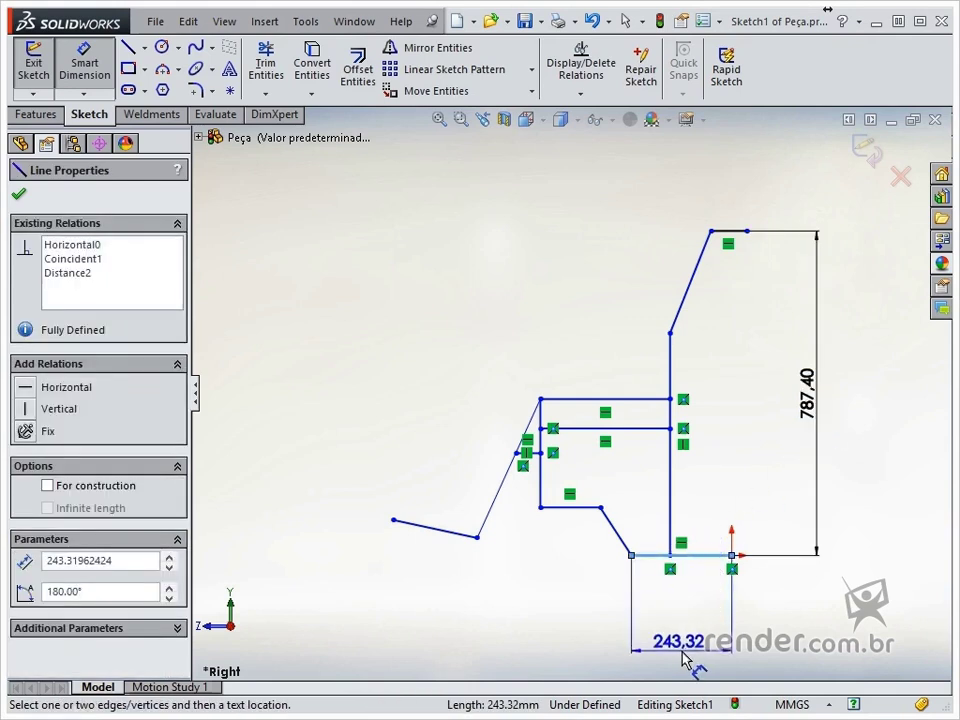
click(684, 656)
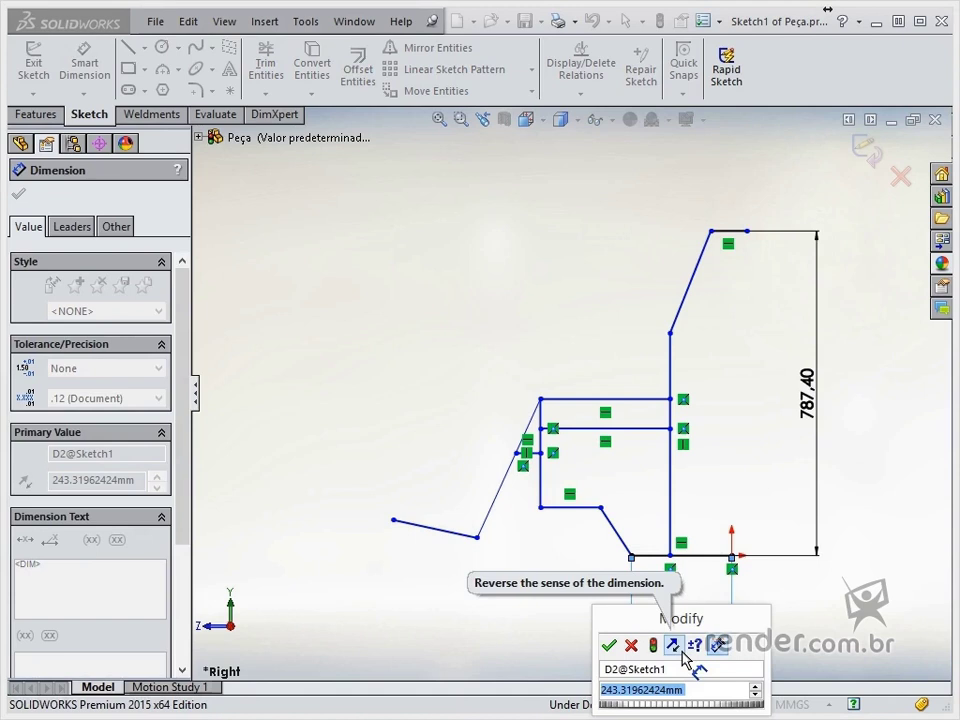
text(406)
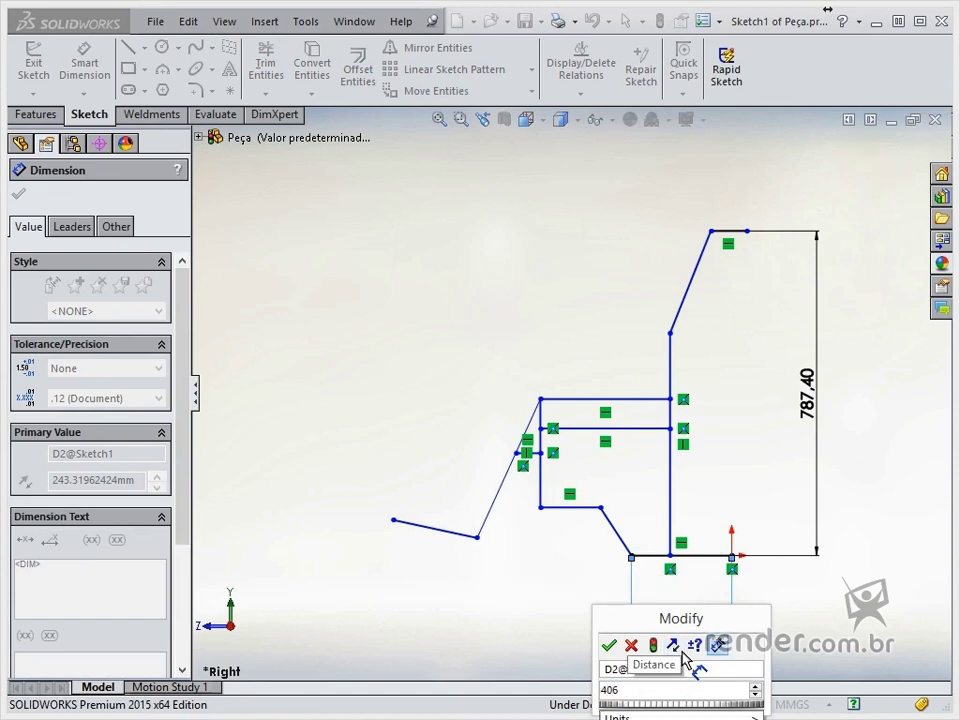
key(Return)
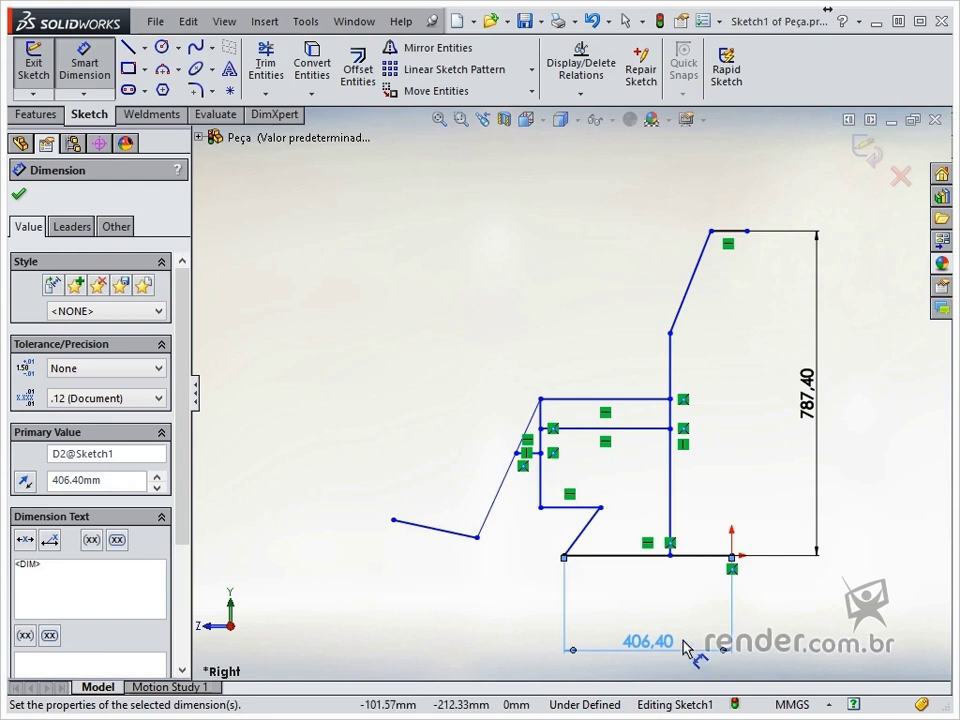
click(493, 517)
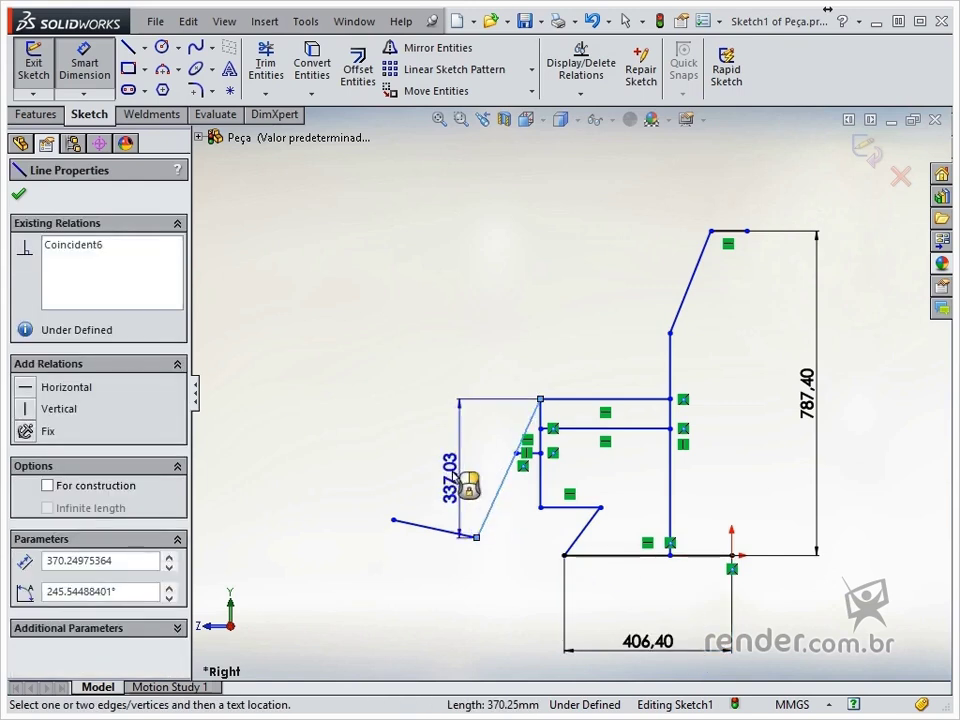
click(479, 402)
text(406,4)
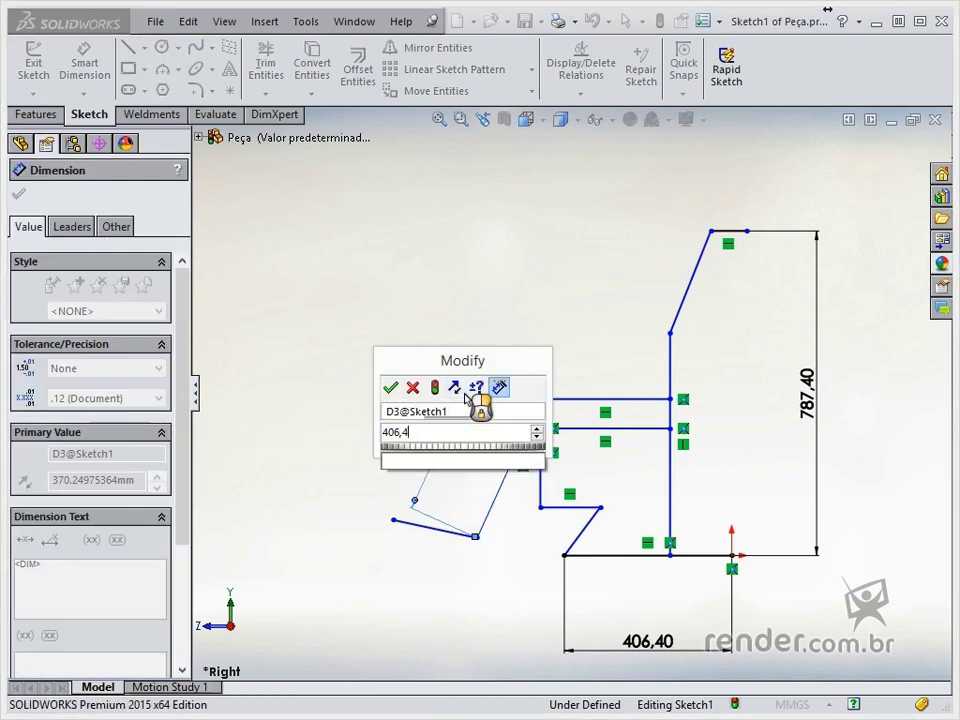
key(Return)
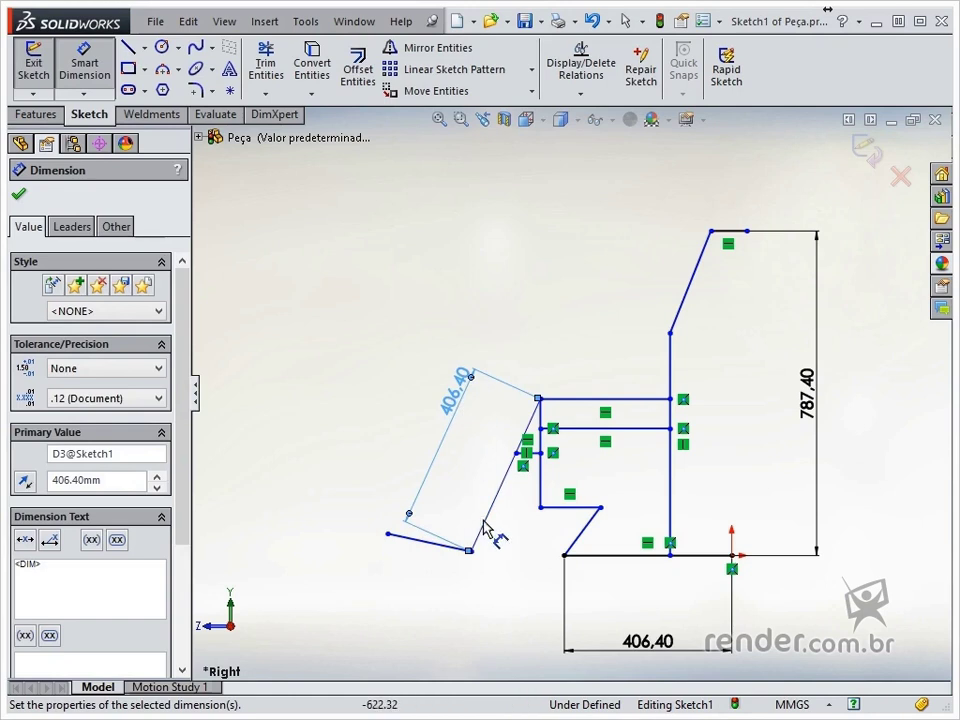
Set a 100° angle between leg and foot, and the foot length to 152.40
click(482, 527)
click(418, 548)
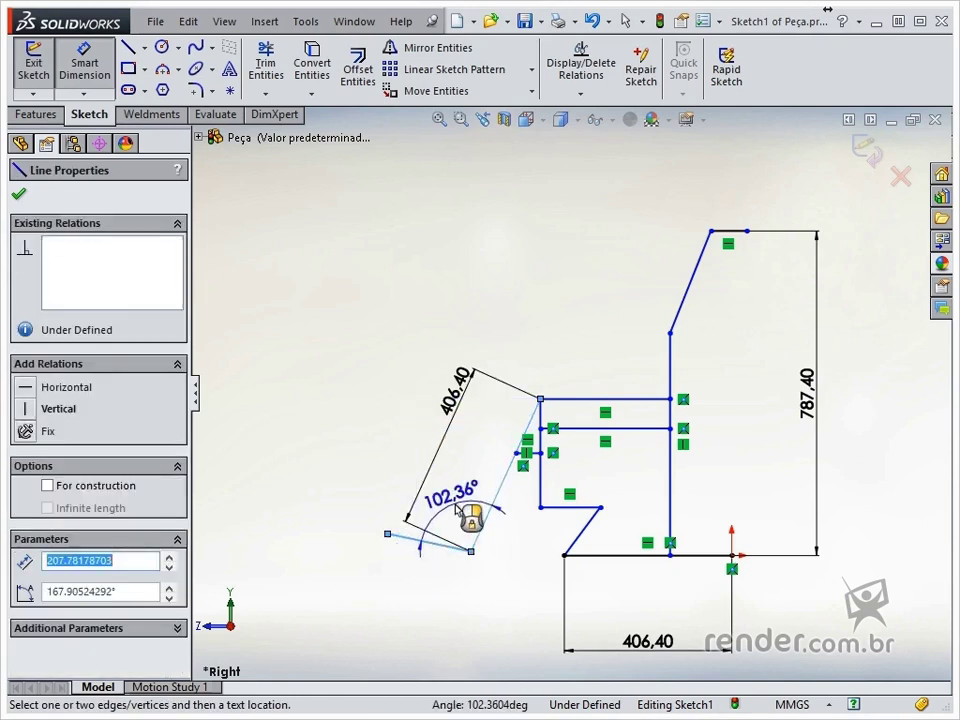
click(465, 514)
text(100)
key(Return)
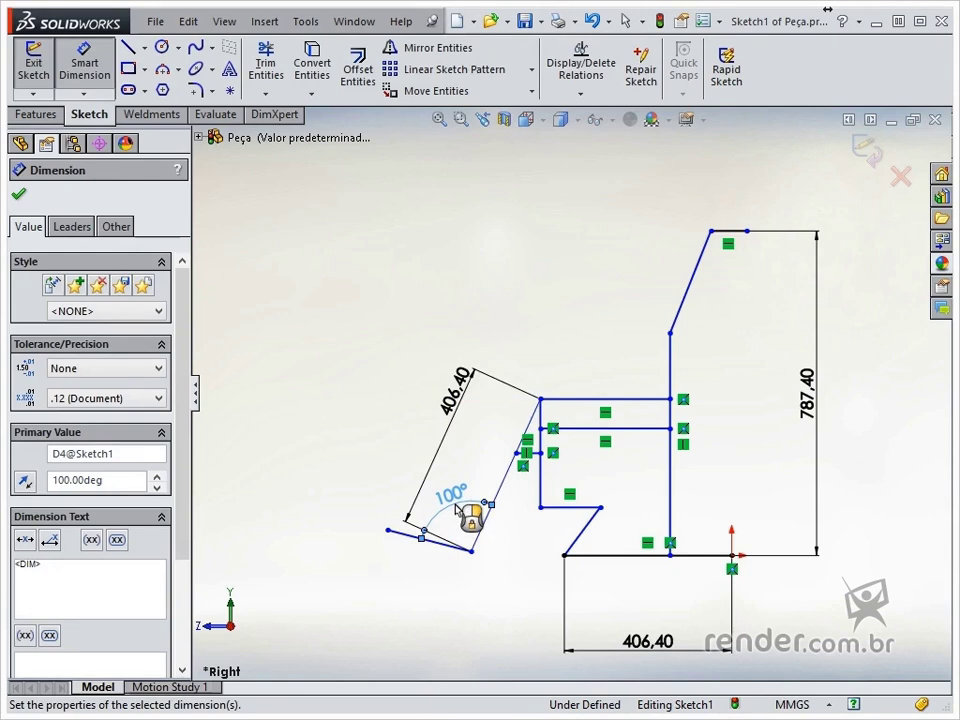
click(440, 549)
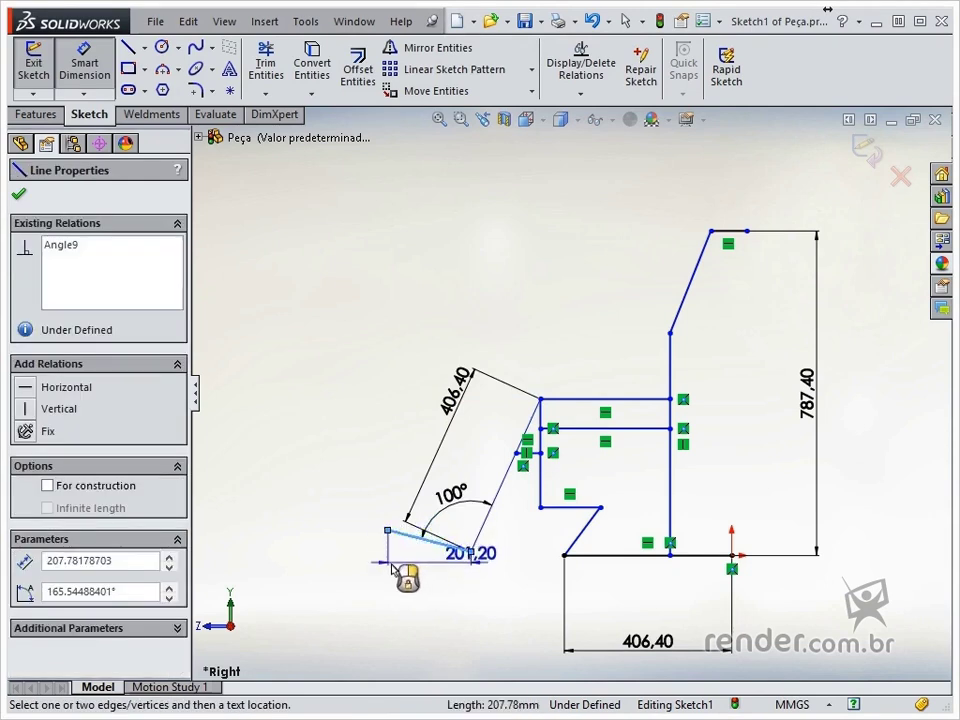
click(388, 576)
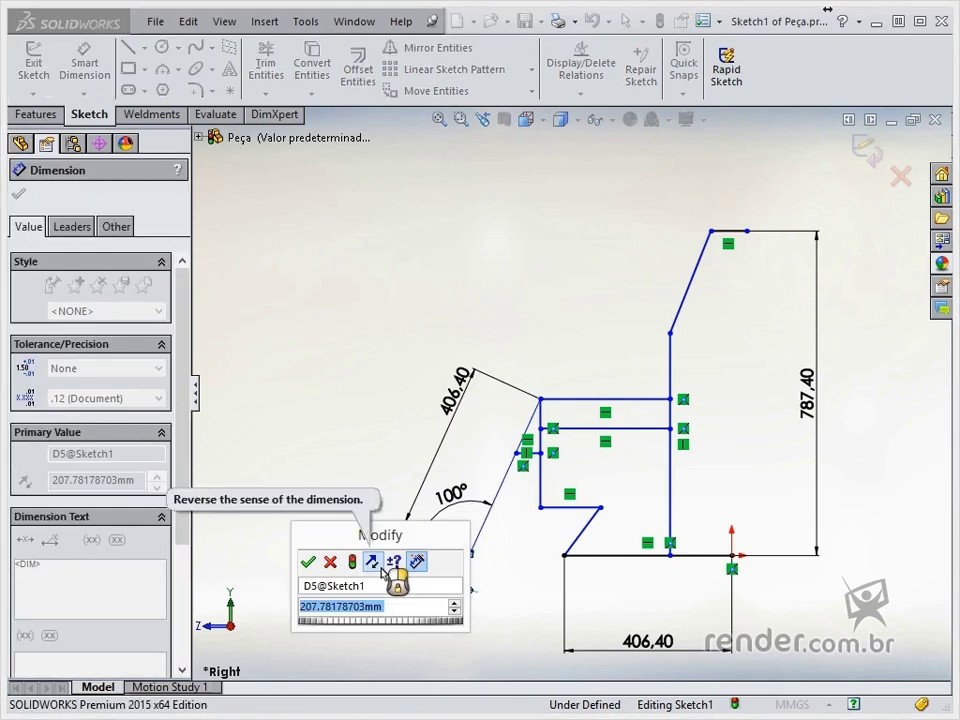
text(152,4)
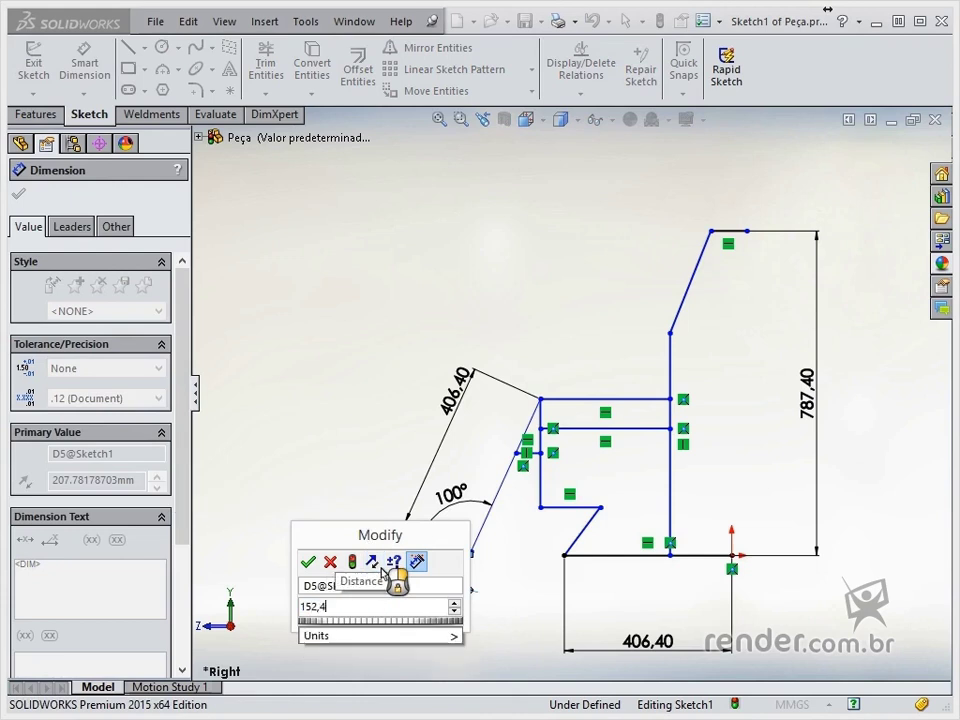
key(Return)
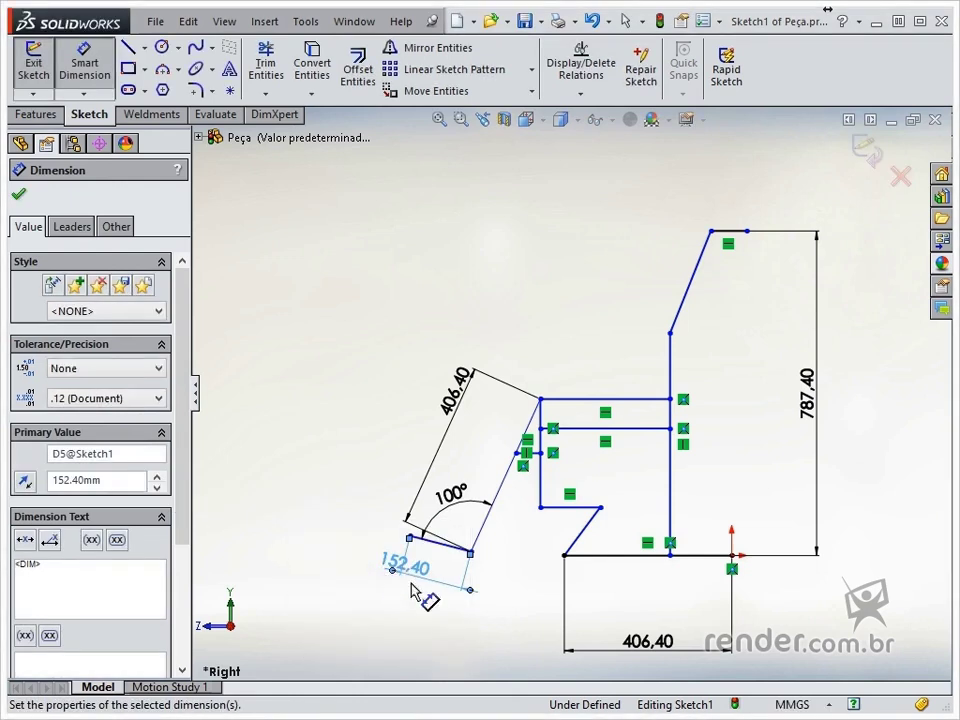
Add a 30° angle between leg and vertical line, and set the seat line to 431.80
click(538, 575)
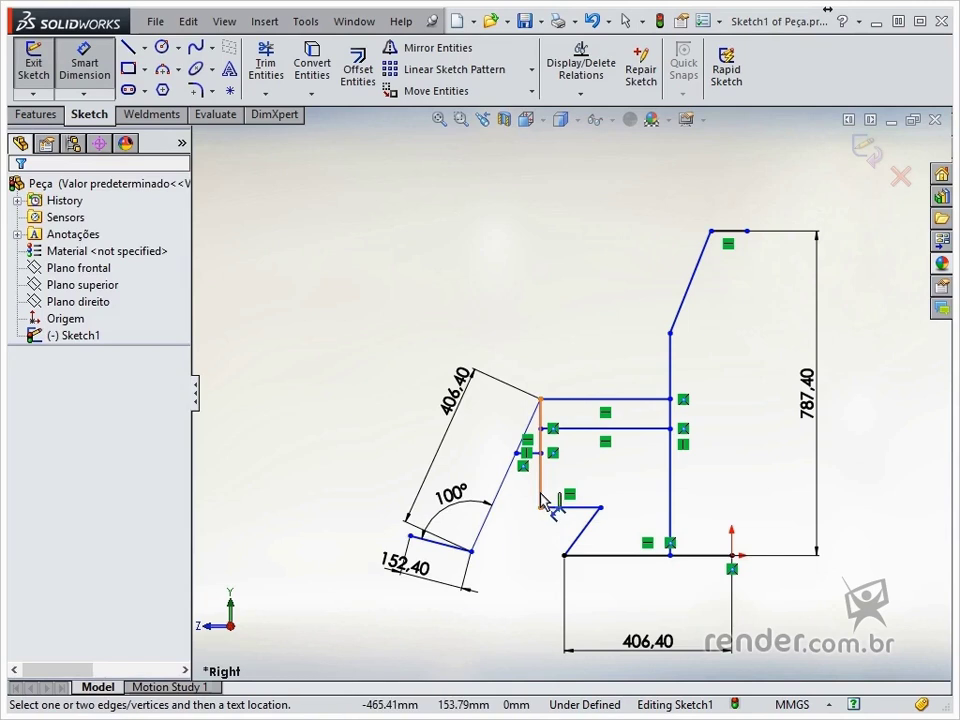
click(541, 495)
click(505, 475)
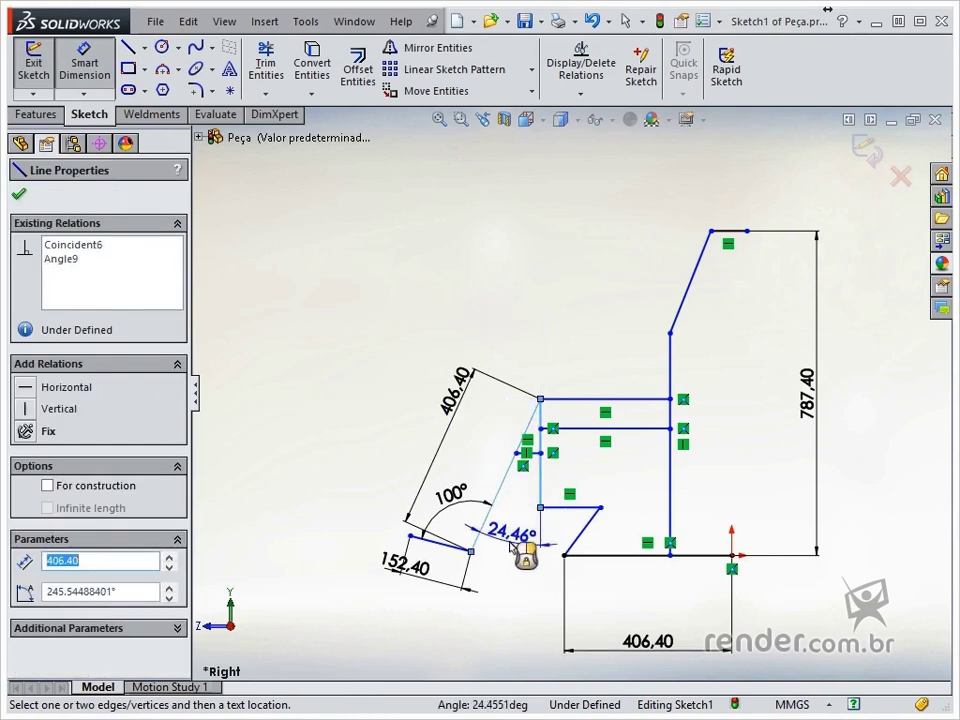
click(514, 550)
text(30)
key(Return)
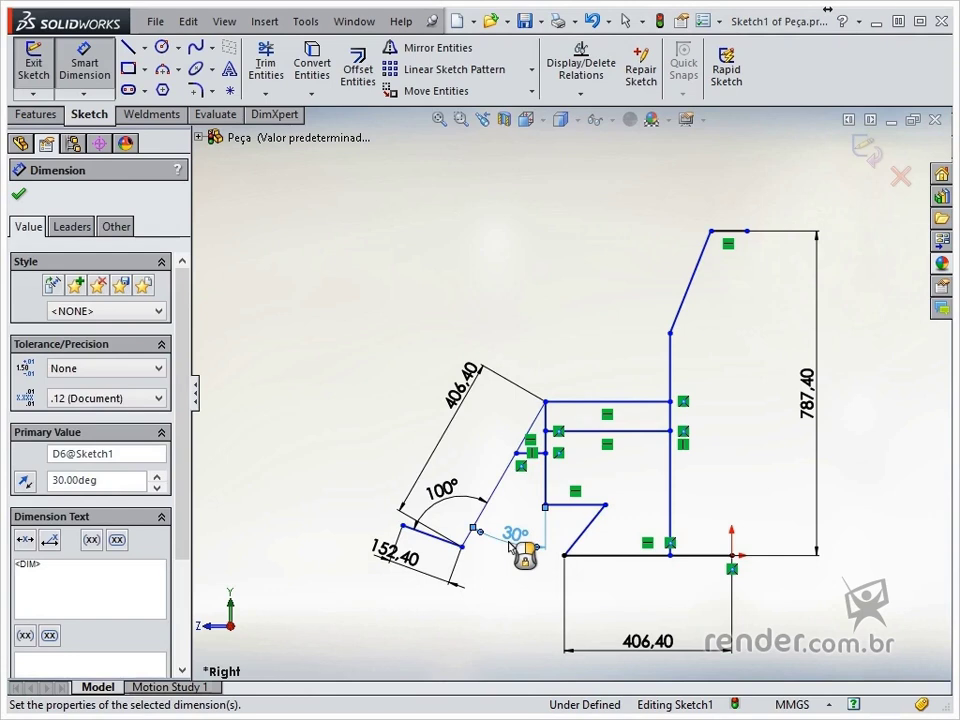
click(610, 410)
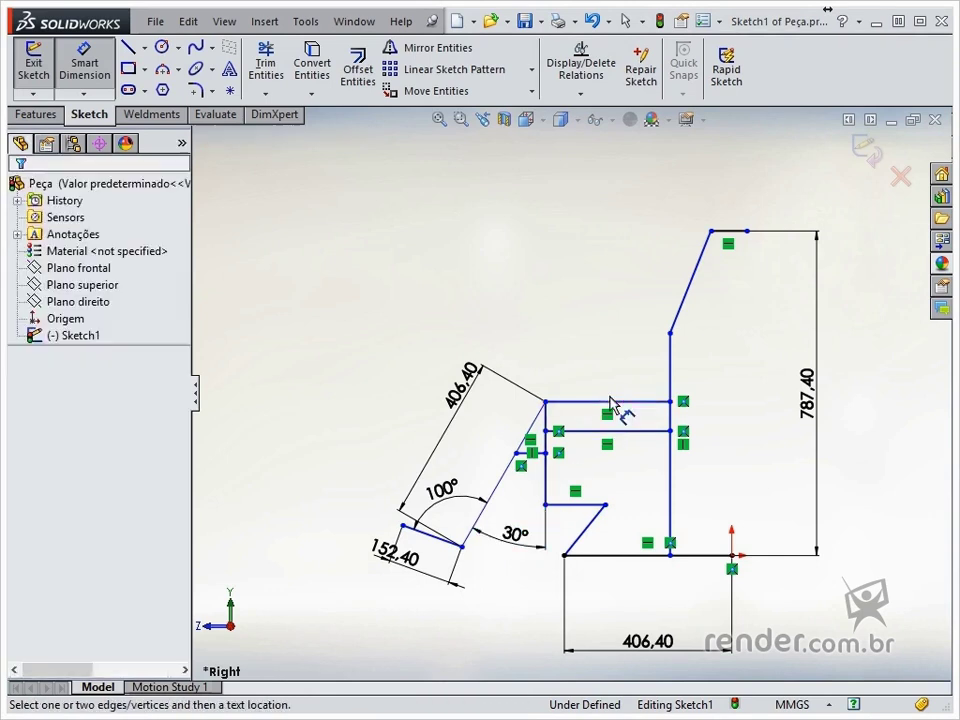
click(608, 401)
click(605, 368)
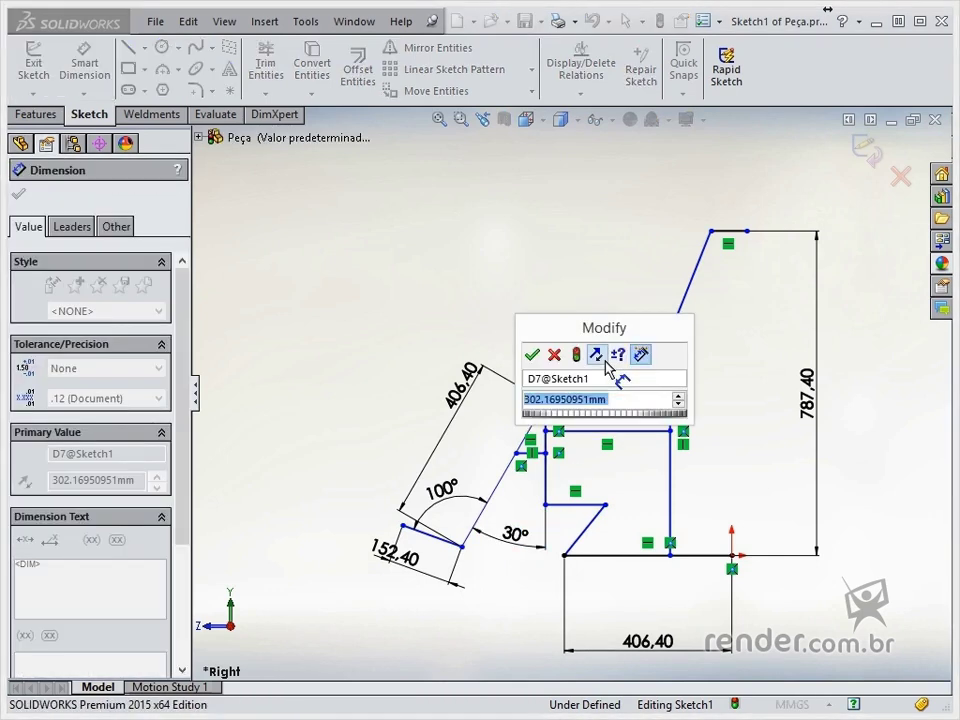
text(431.)
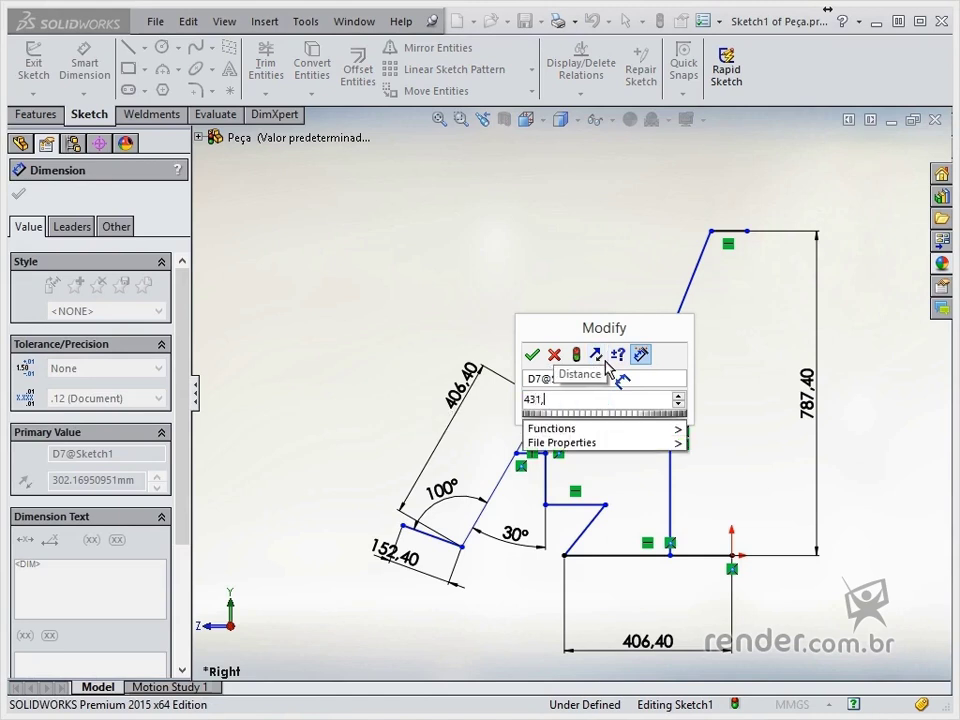
text(8)
key(Return)
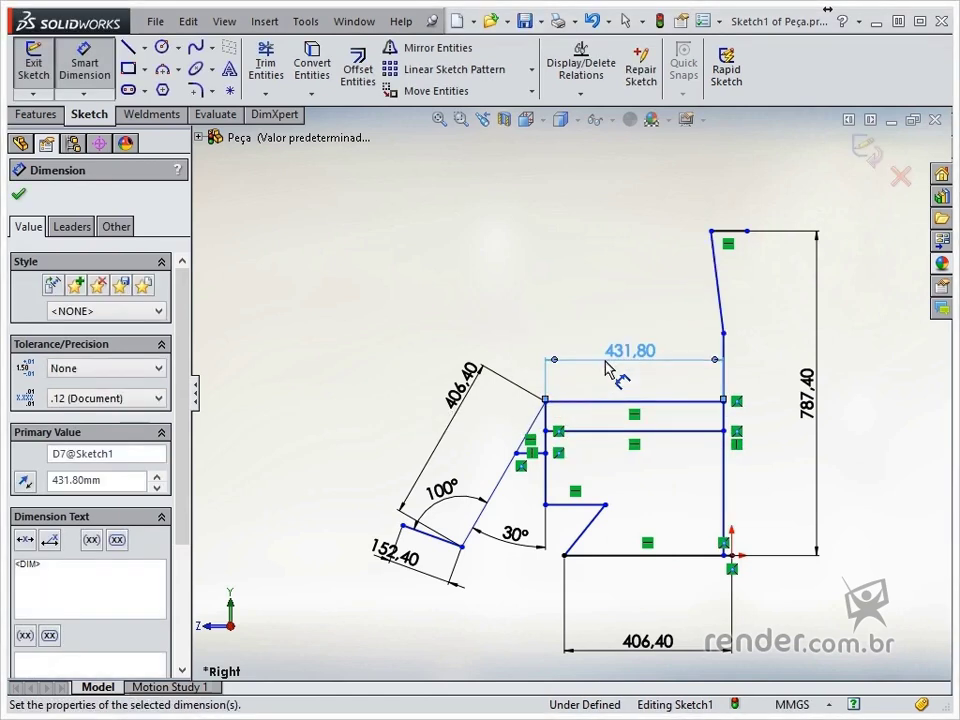
key(Escape)
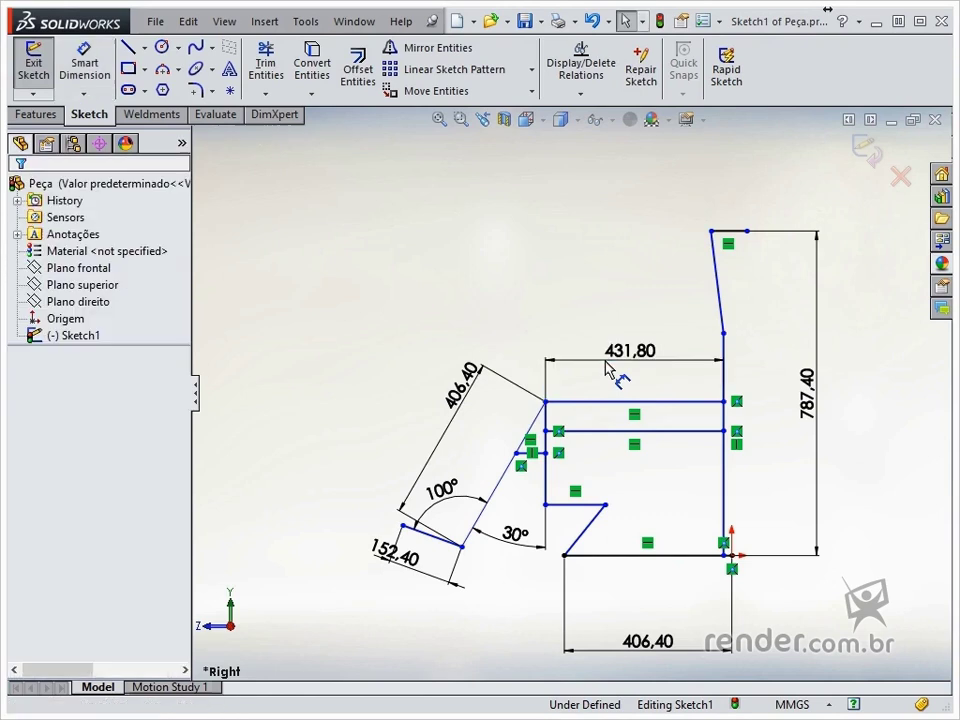
Move the seat's front vertical line left and shift the slanted line's lower endpoint with it
click(546, 478)
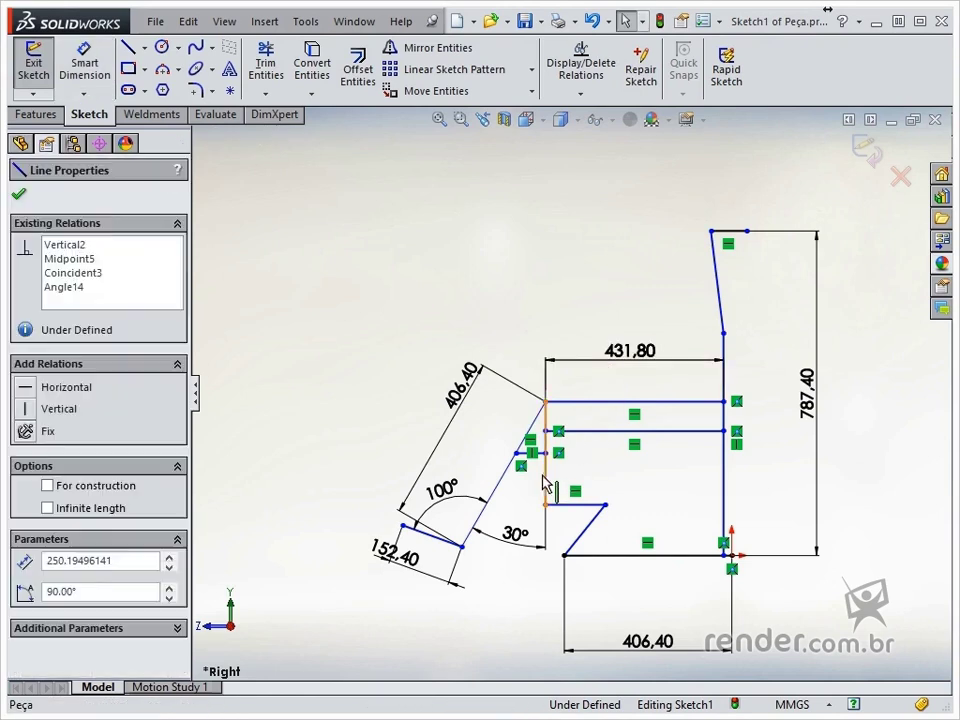
drag(545, 478, 513, 477)
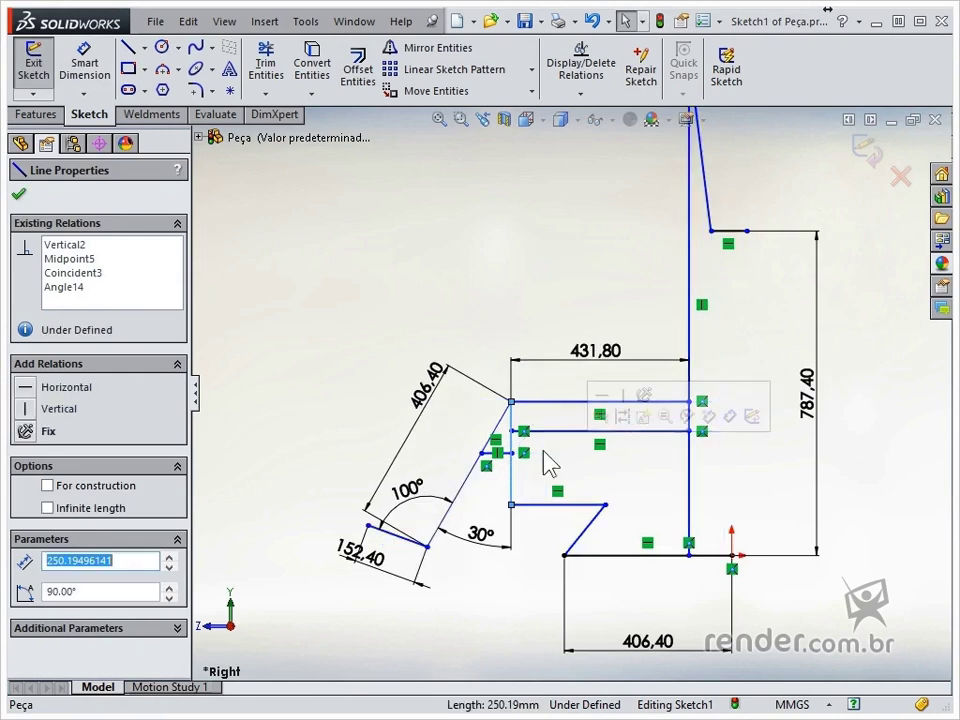
drag(604, 505, 546, 505)
click(605, 520)
Pull the backrest top down to form a slanted bend below the short top line
key(z)
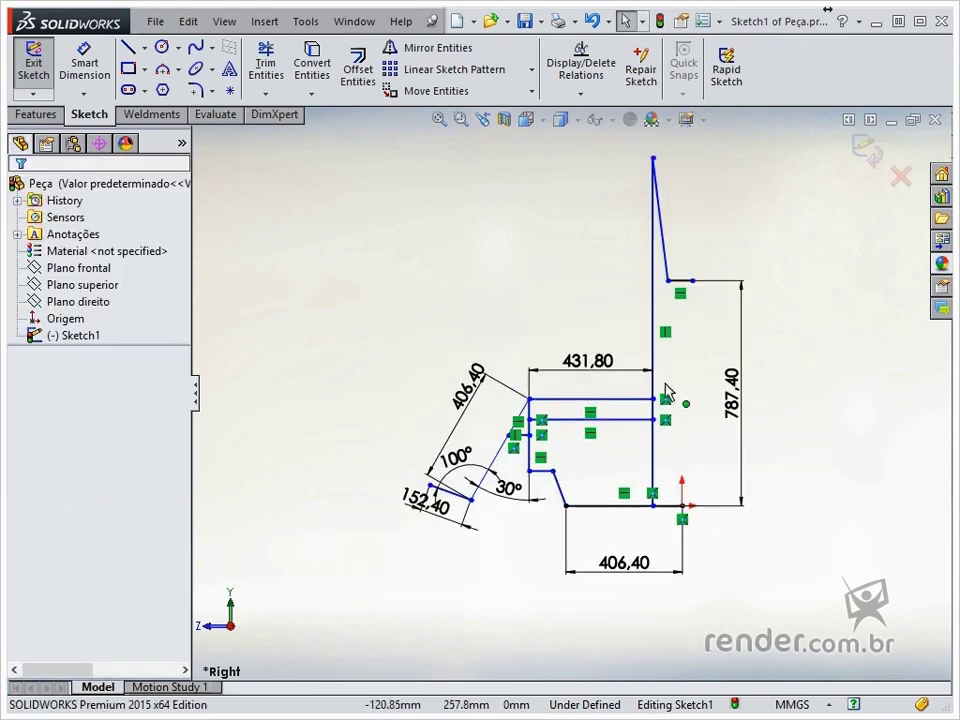
drag(652, 158, 649, 317)
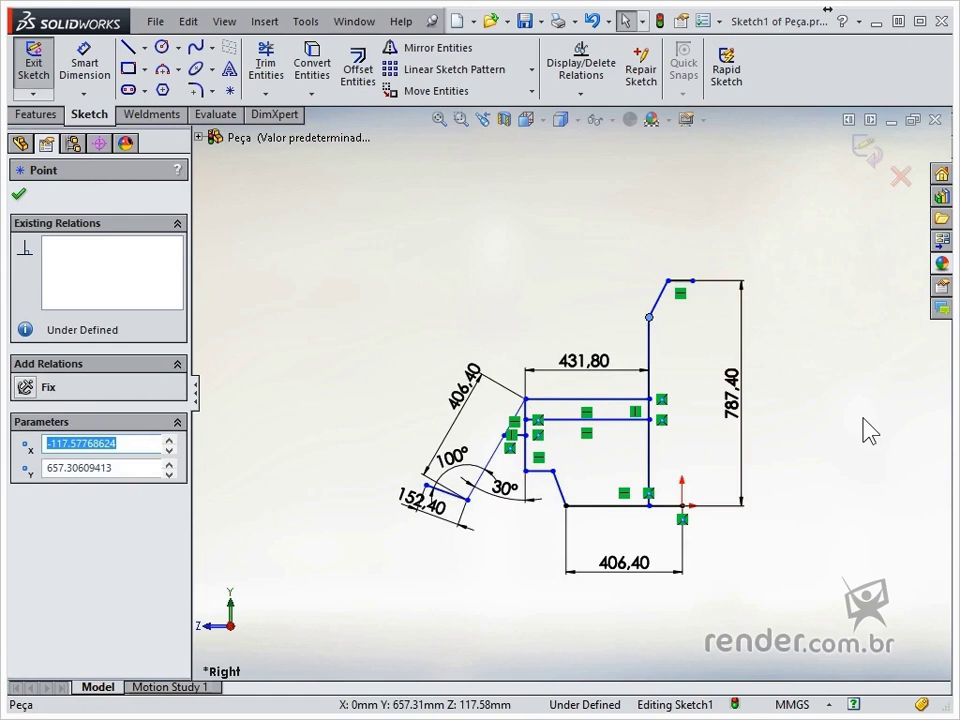
click(866, 430)
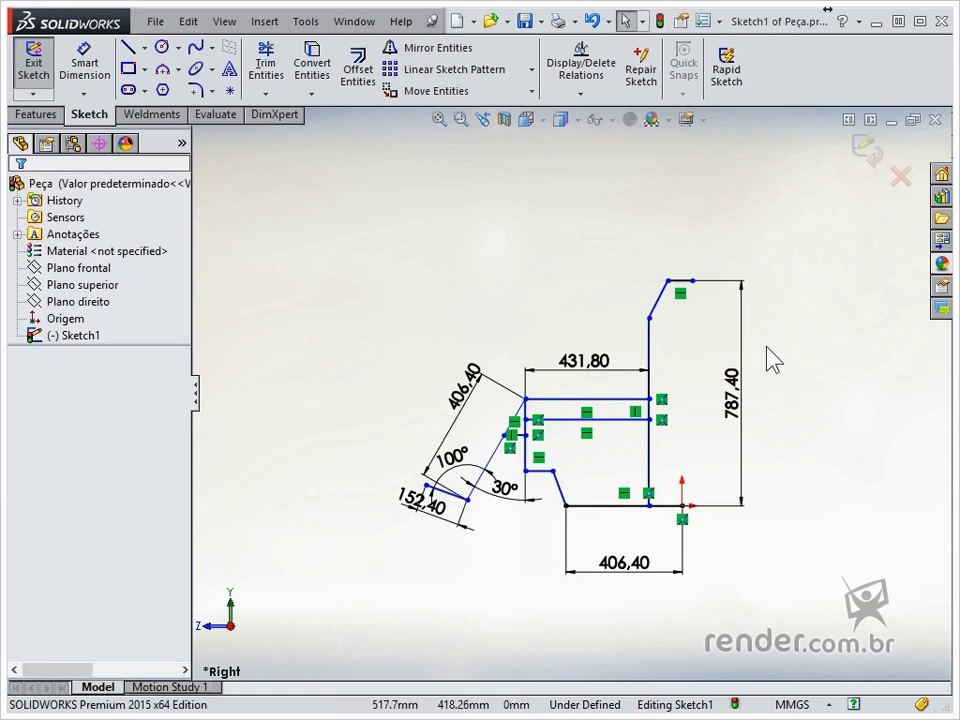
click(692, 280)
click(844, 370)
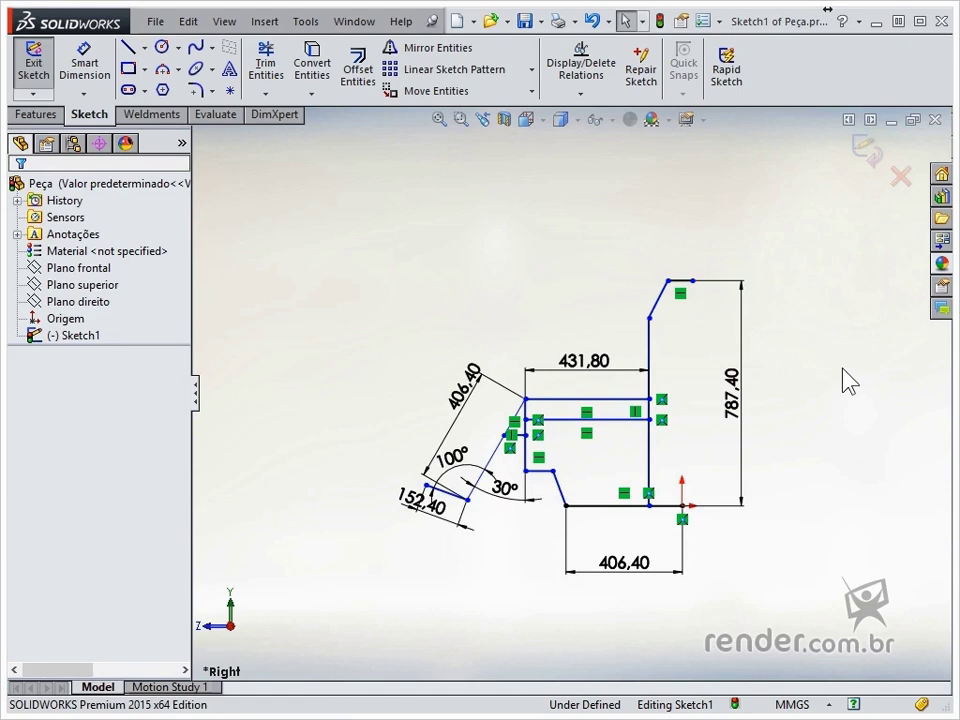
right_drag(846, 386, 848, 326)
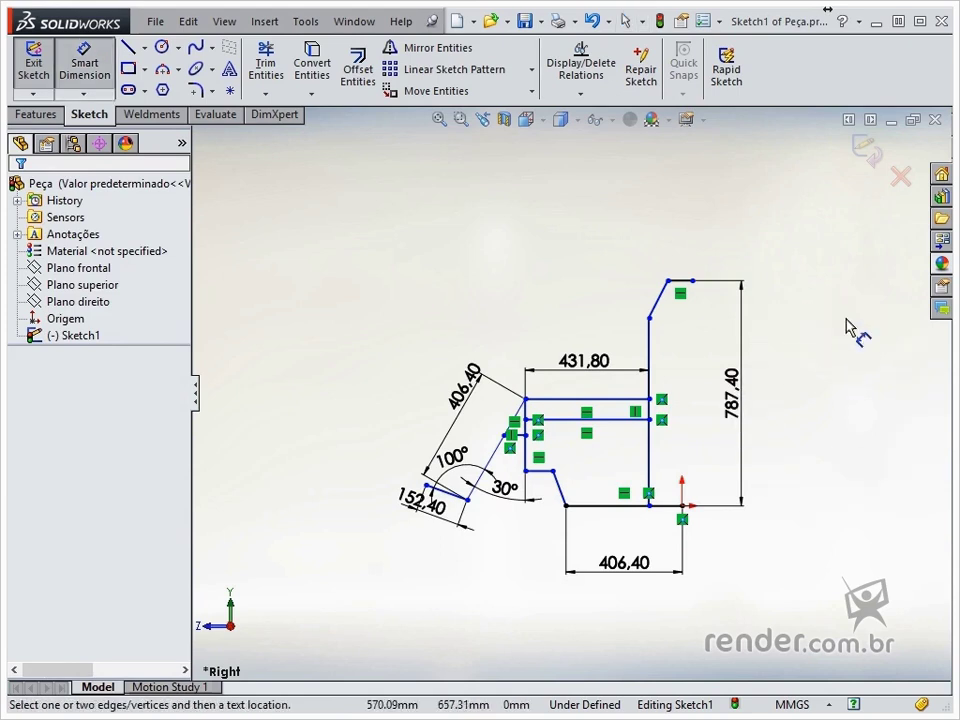
Dimension the backrest top: 88.90 on the short horizontal line, 152.40 on the slanted line
click(684, 280)
click(684, 250)
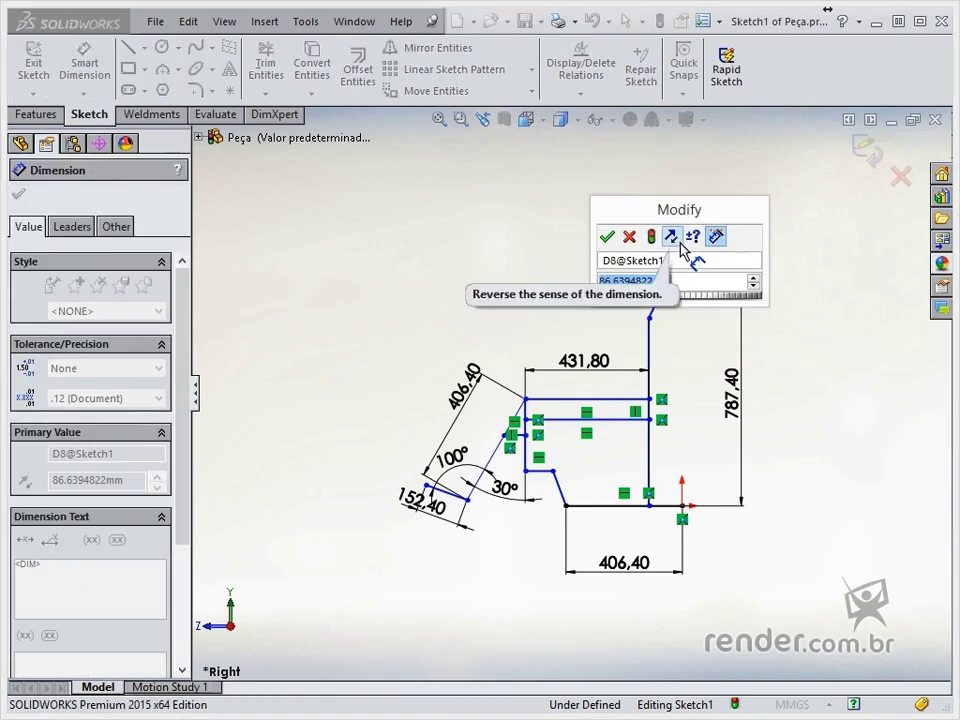
text(88,9)
key(Return)
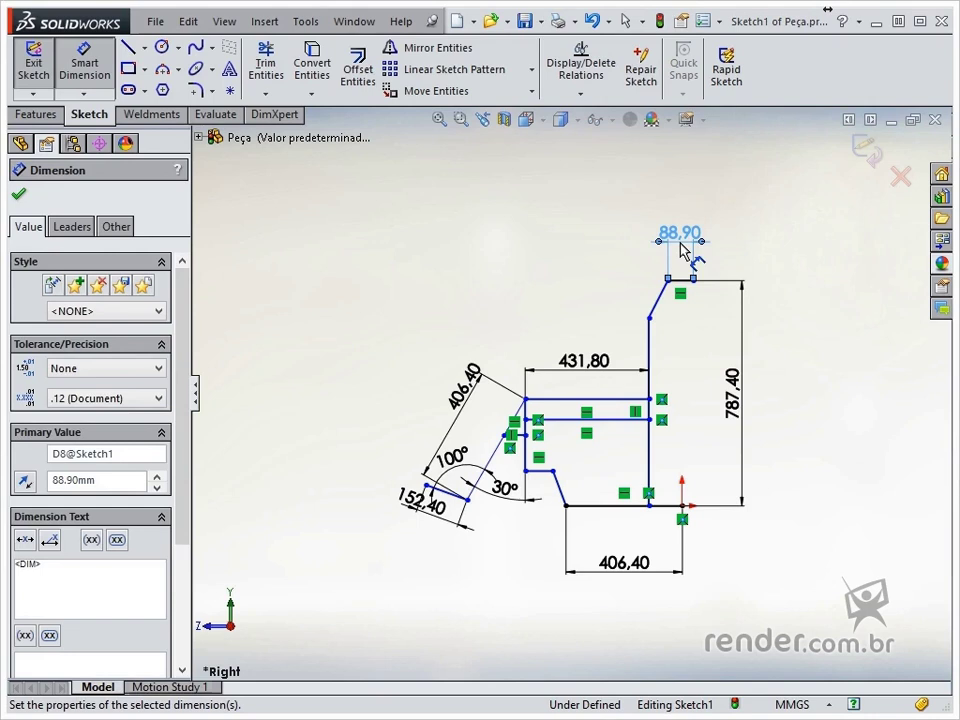
click(658, 300)
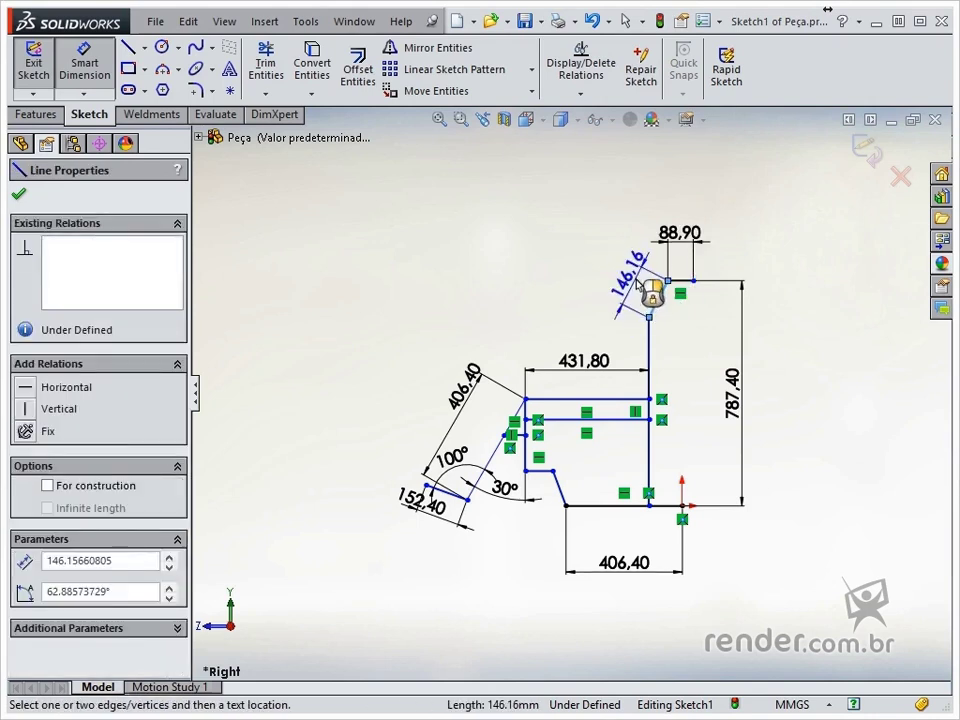
click(640, 283)
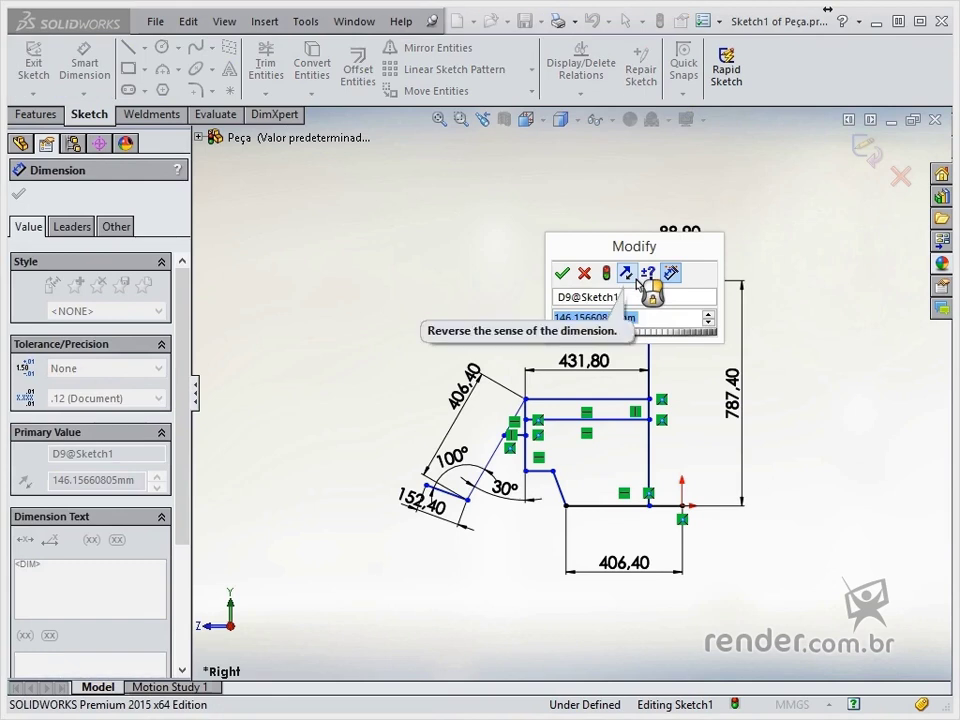
text(152,4)
key(Return)
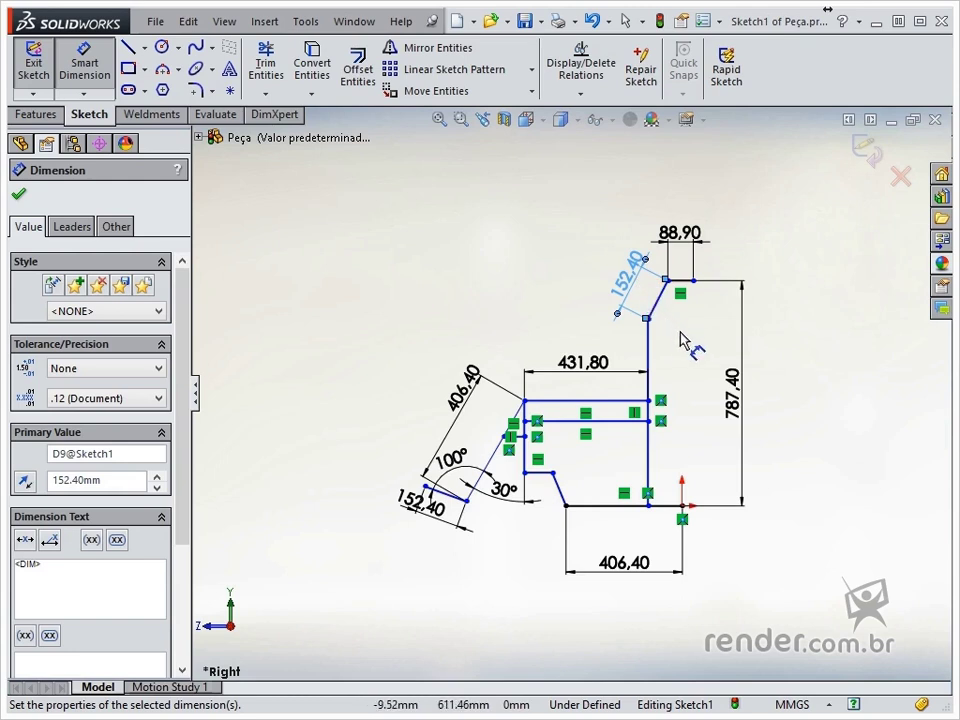
Set the seat-to-top distance to 431.80 and the gap between seat lines to 76.20
click(632, 401)
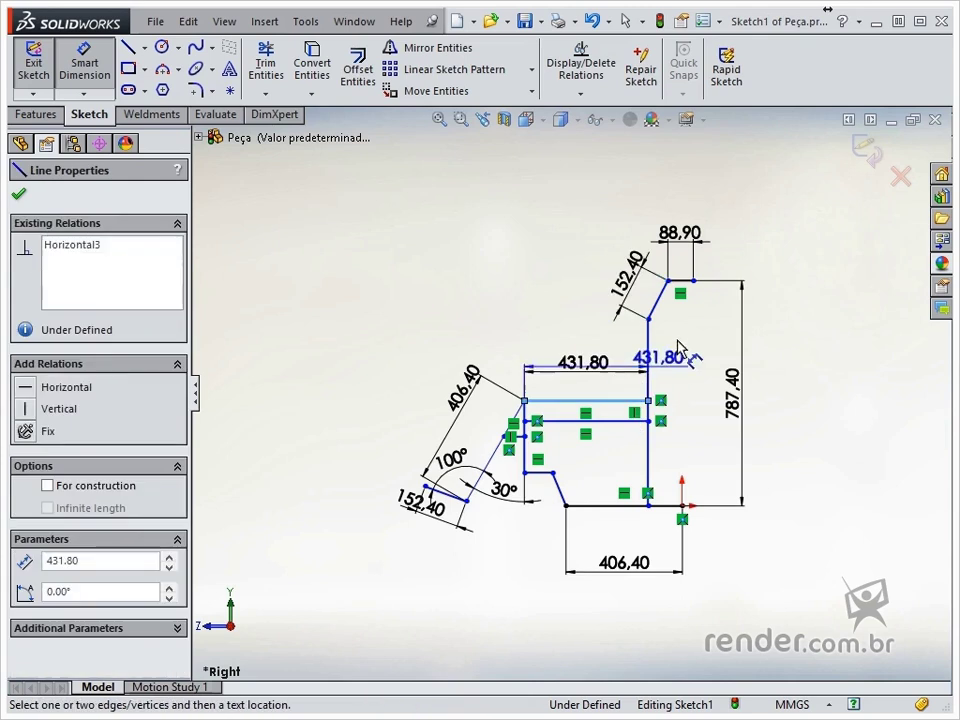
click(686, 280)
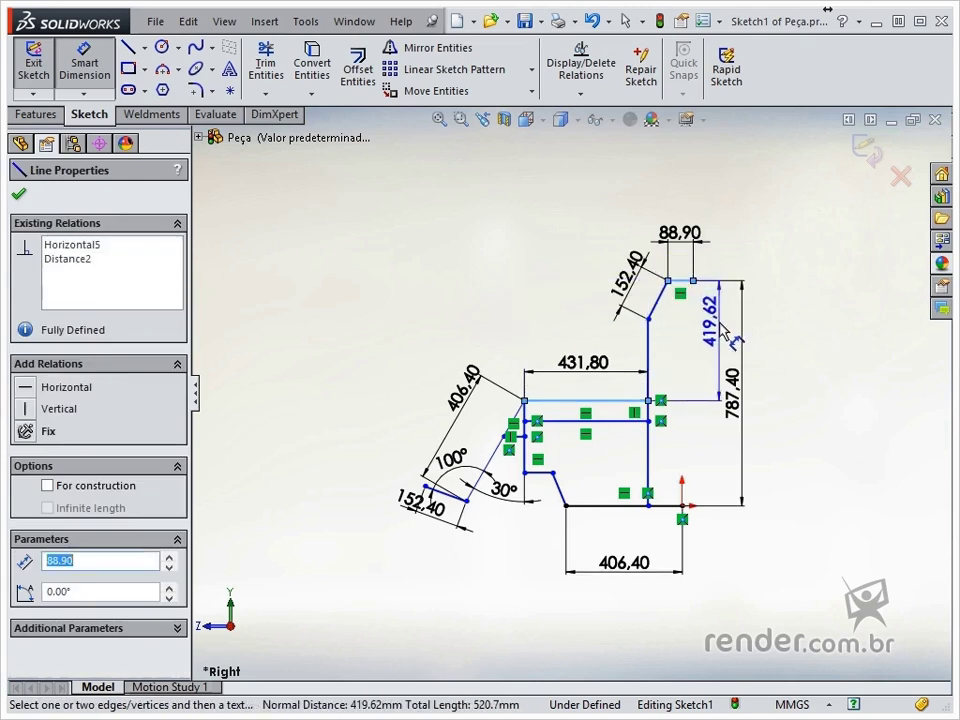
click(720, 330)
text(431)
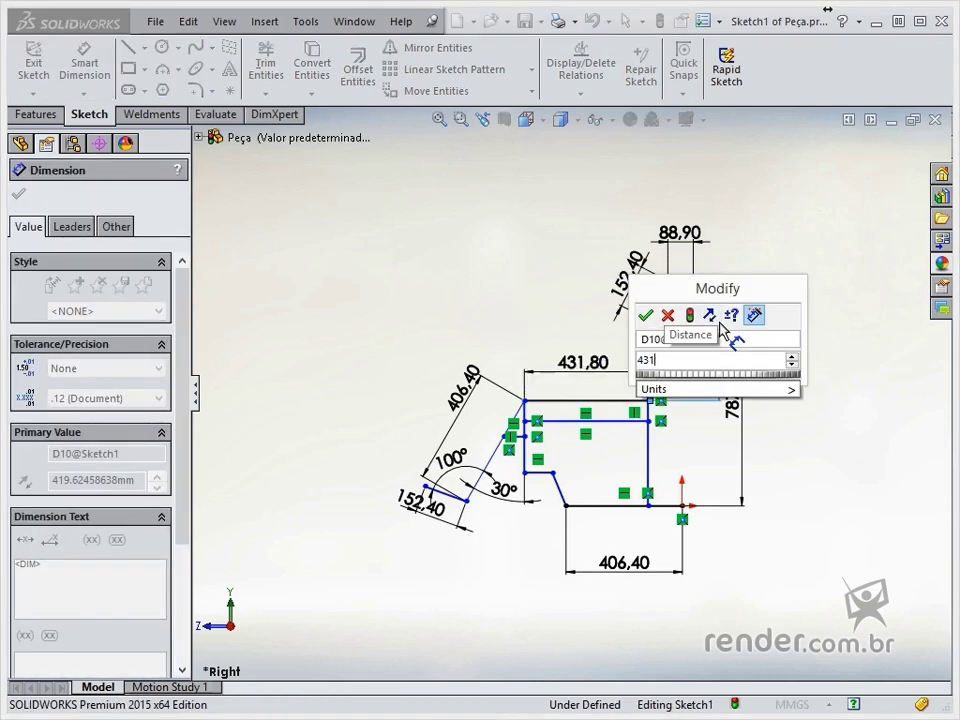
text(,8)
key(Return)
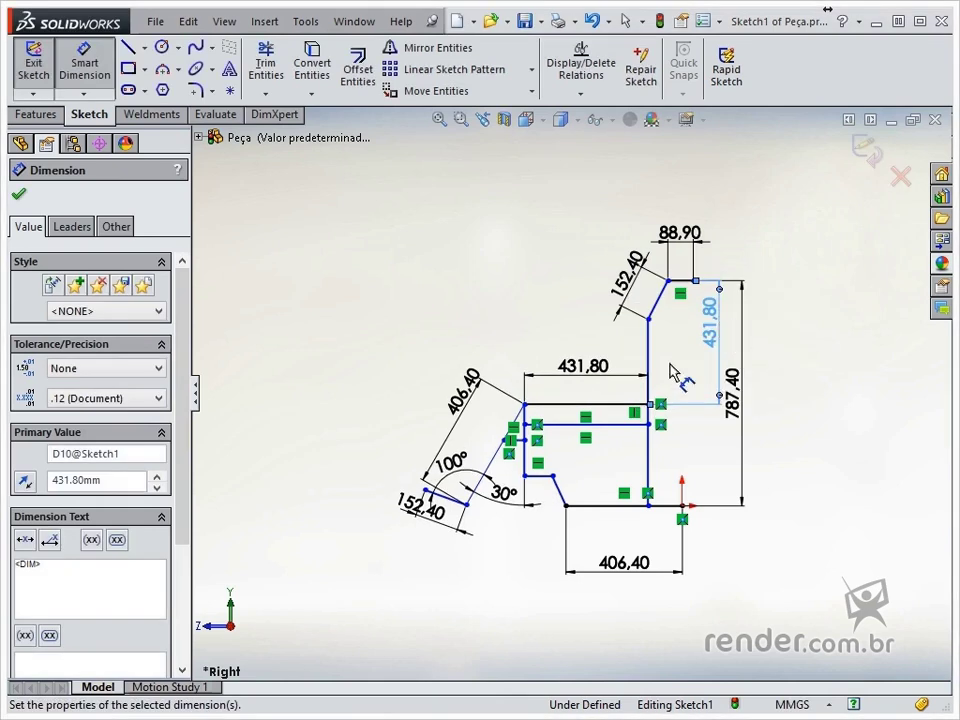
click(615, 425)
click(622, 405)
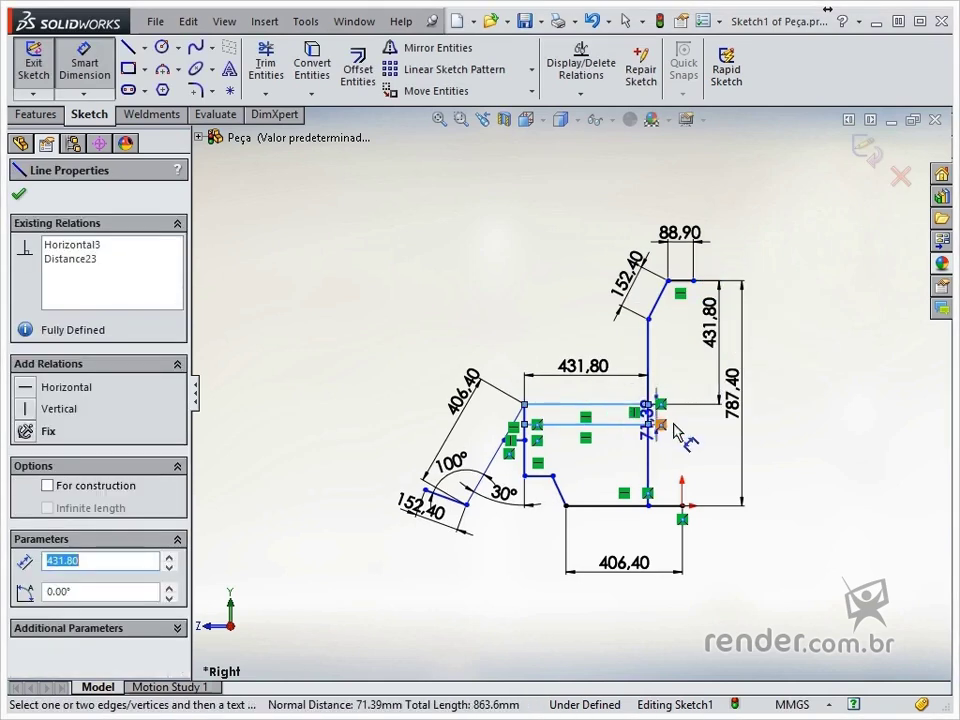
click(714, 455)
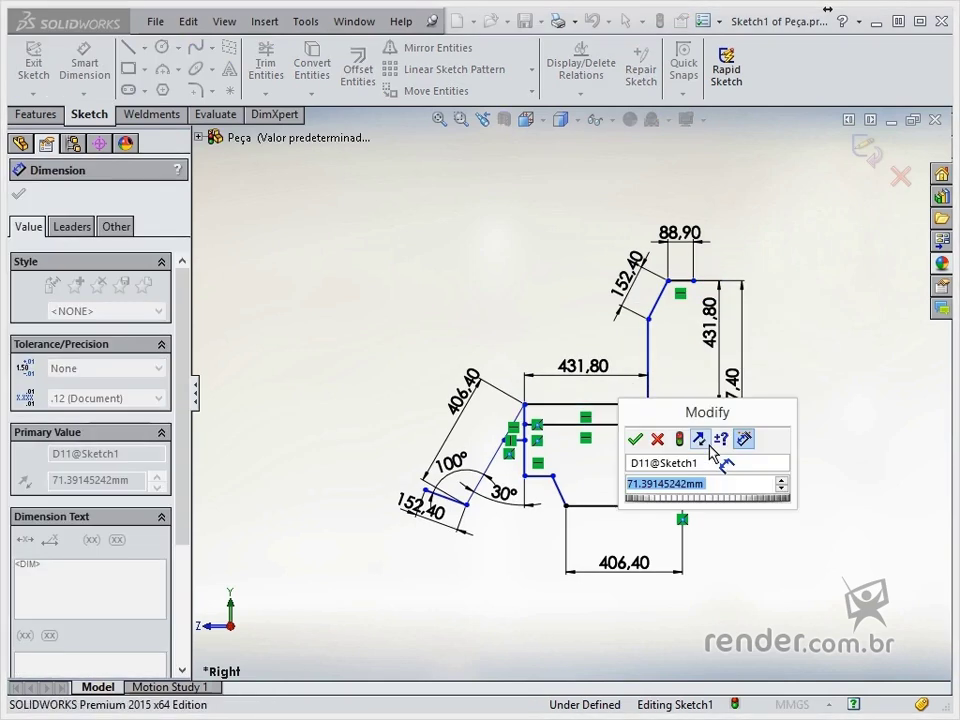
text(76,2)
key(Return)
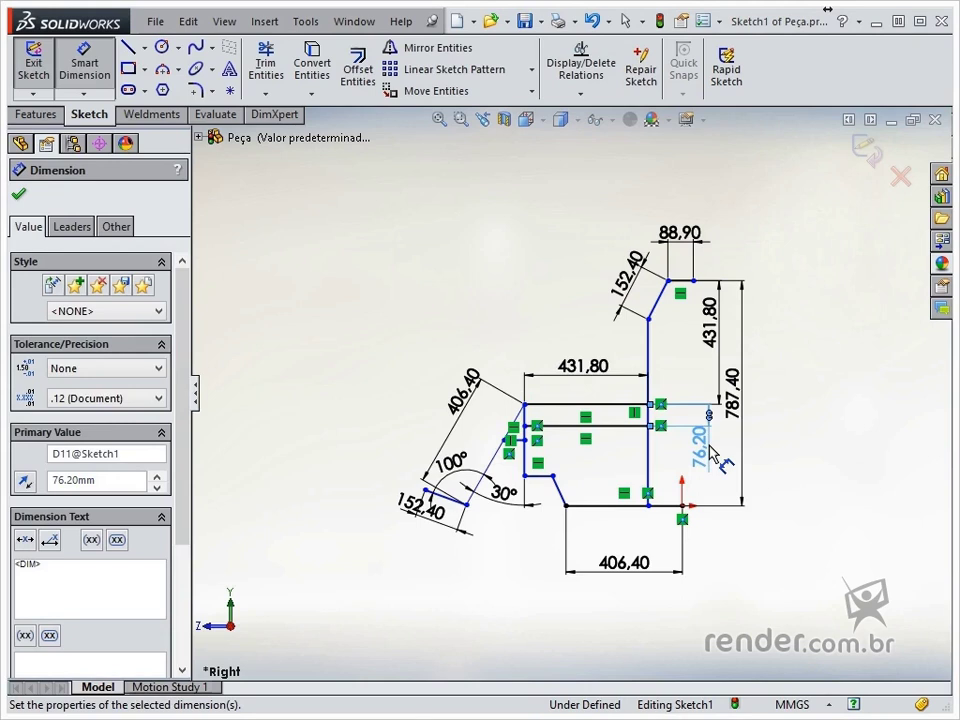
Add a 254 horizontal distance and a 76.20 vertical offset at the front bend
click(648, 470)
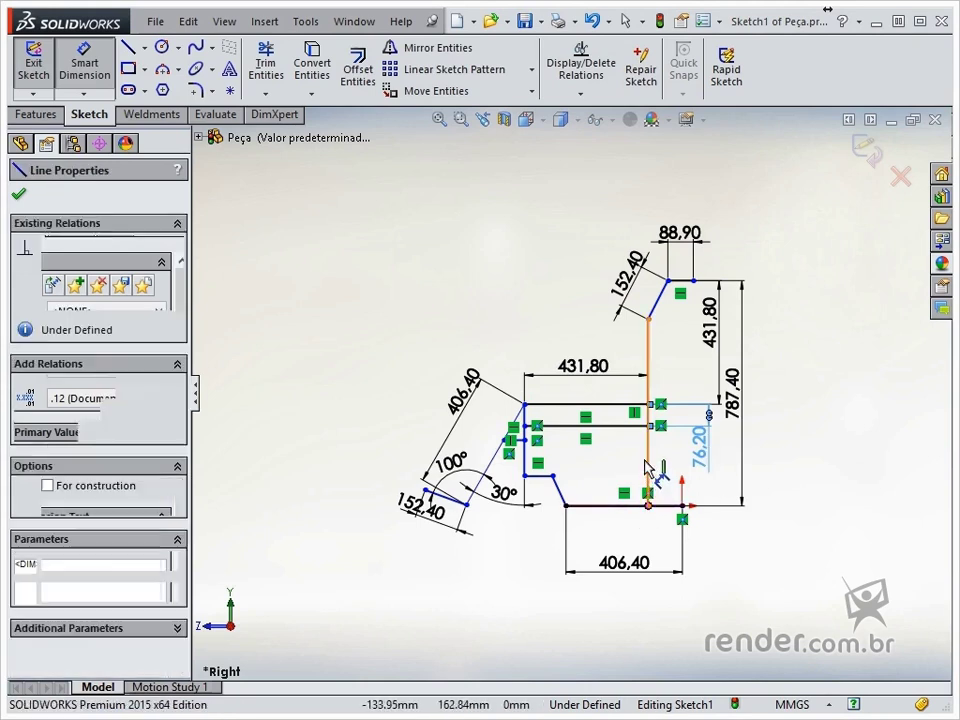
click(566, 505)
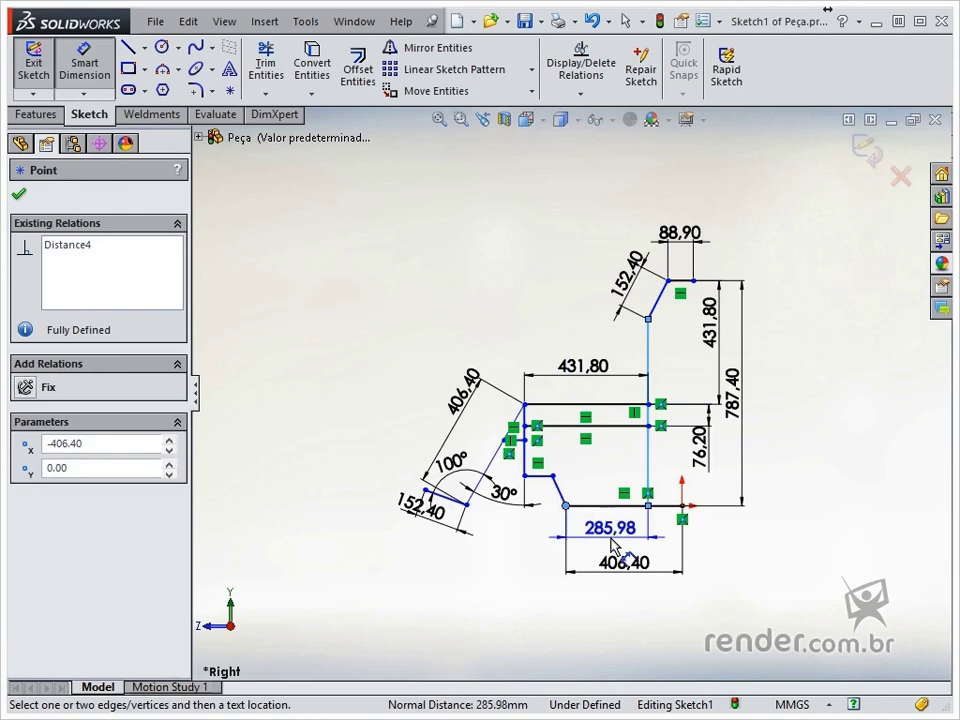
click(614, 545)
text(254)
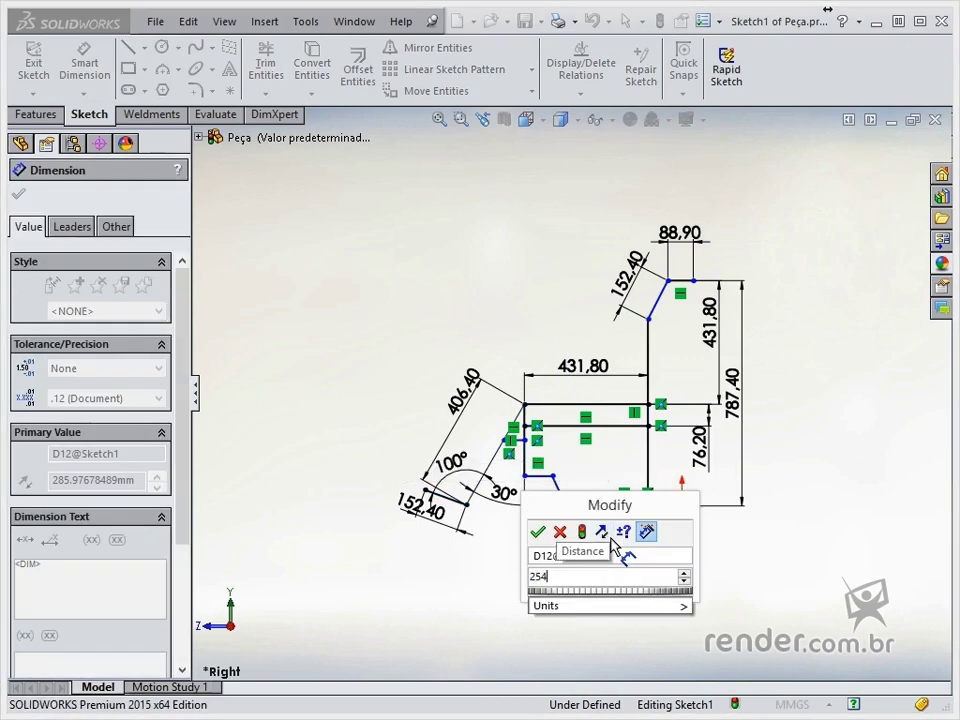
key(Return)
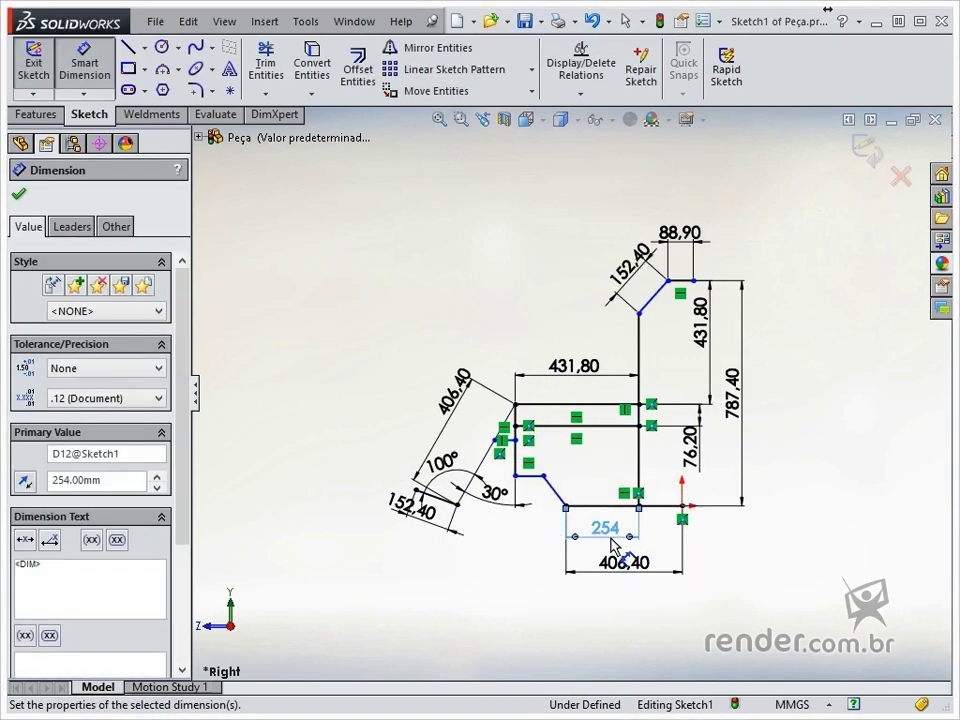
click(561, 505)
click(566, 507)
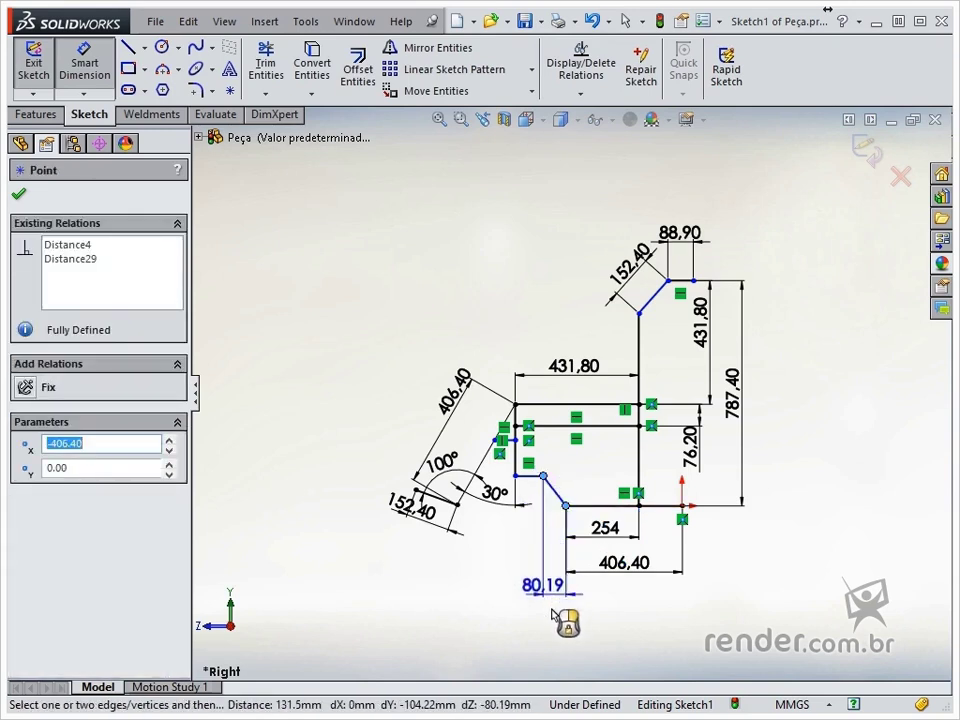
click(567, 624)
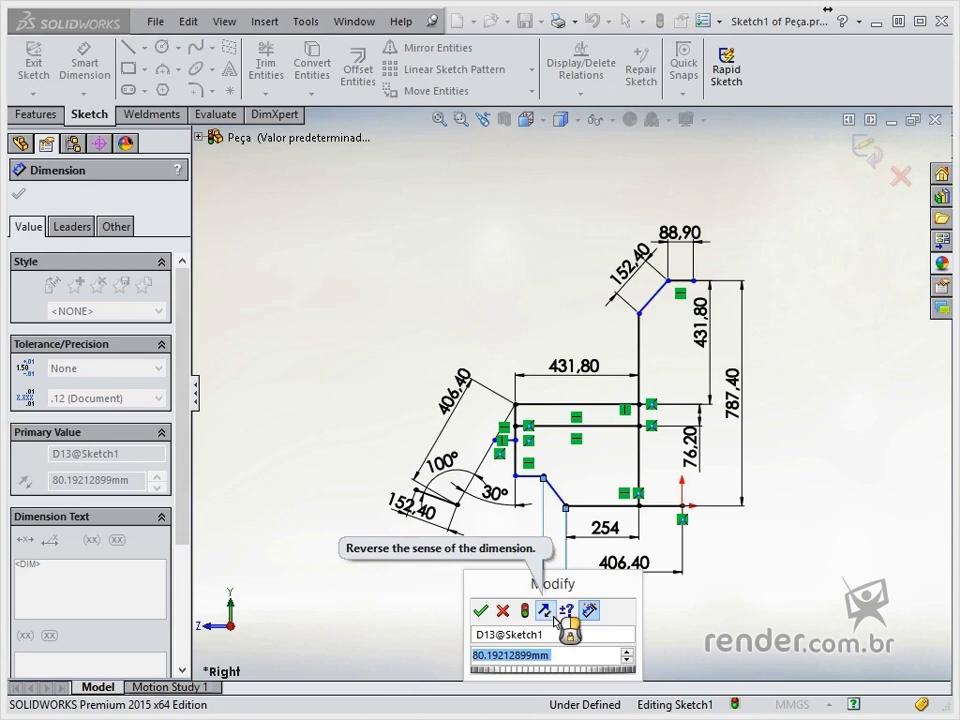
text(76,2)
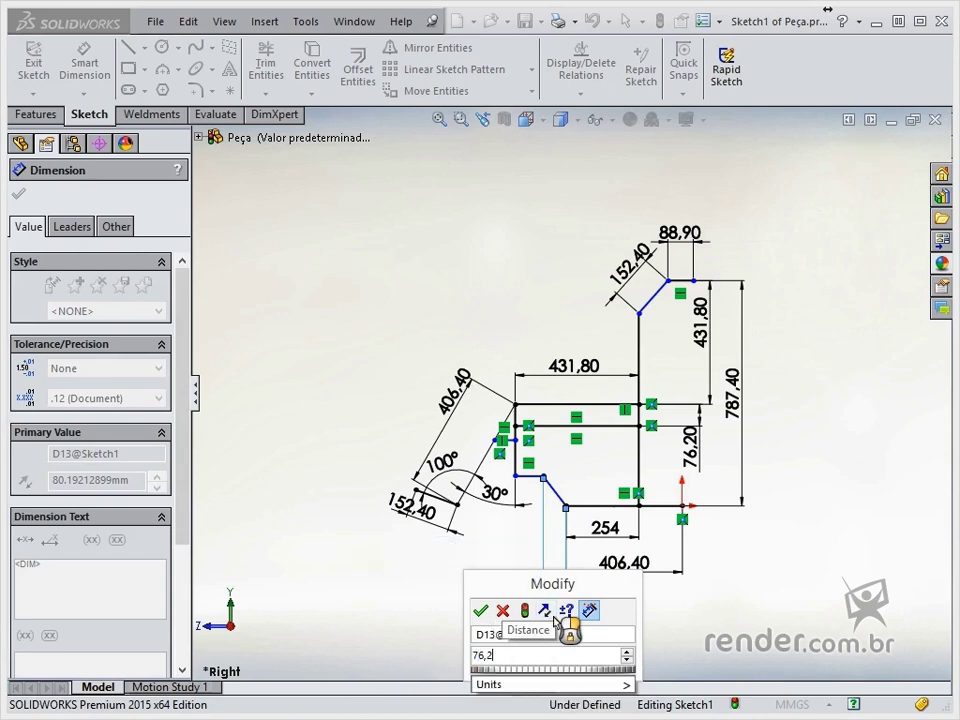
key(Return)
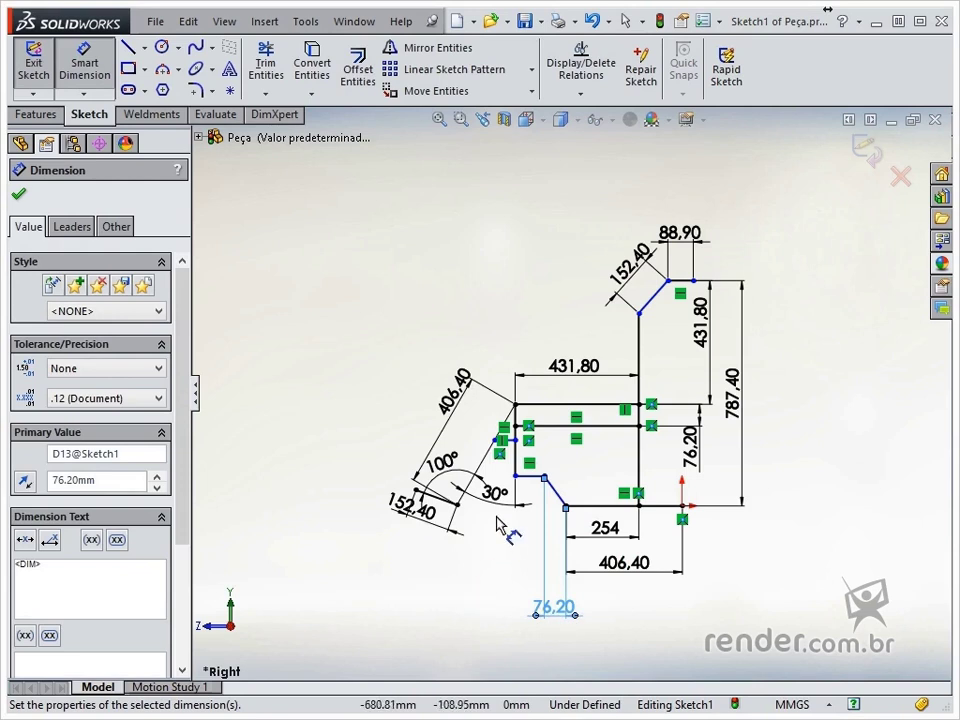
Set the vertical line between the seat lines to 241.30 mm and finish dimensioning
click(515, 470)
click(605, 460)
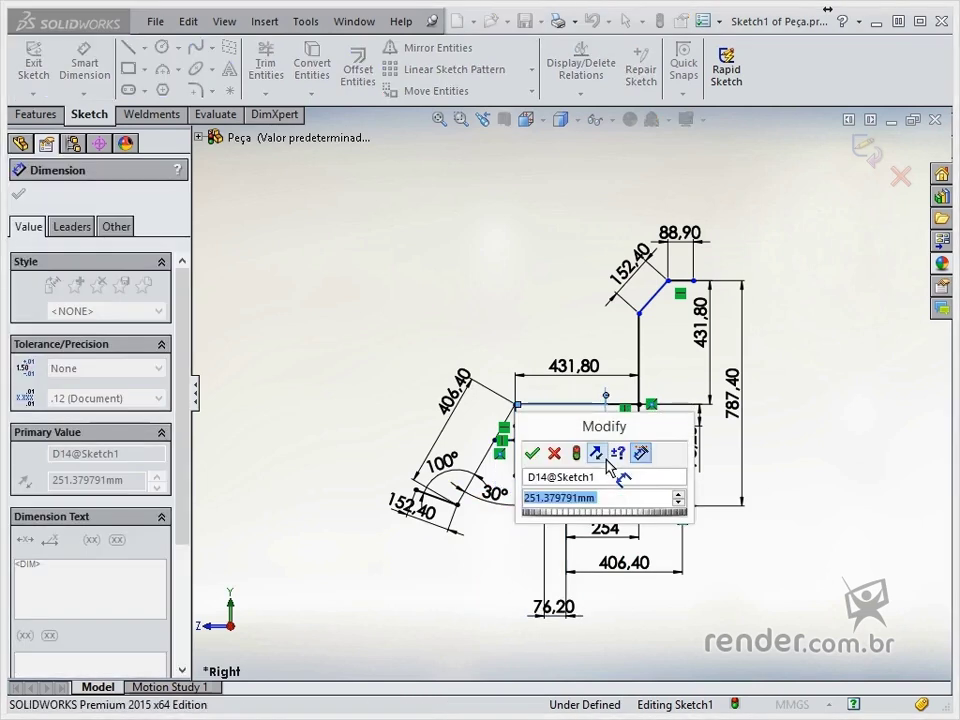
text(241,3)
key(Return)
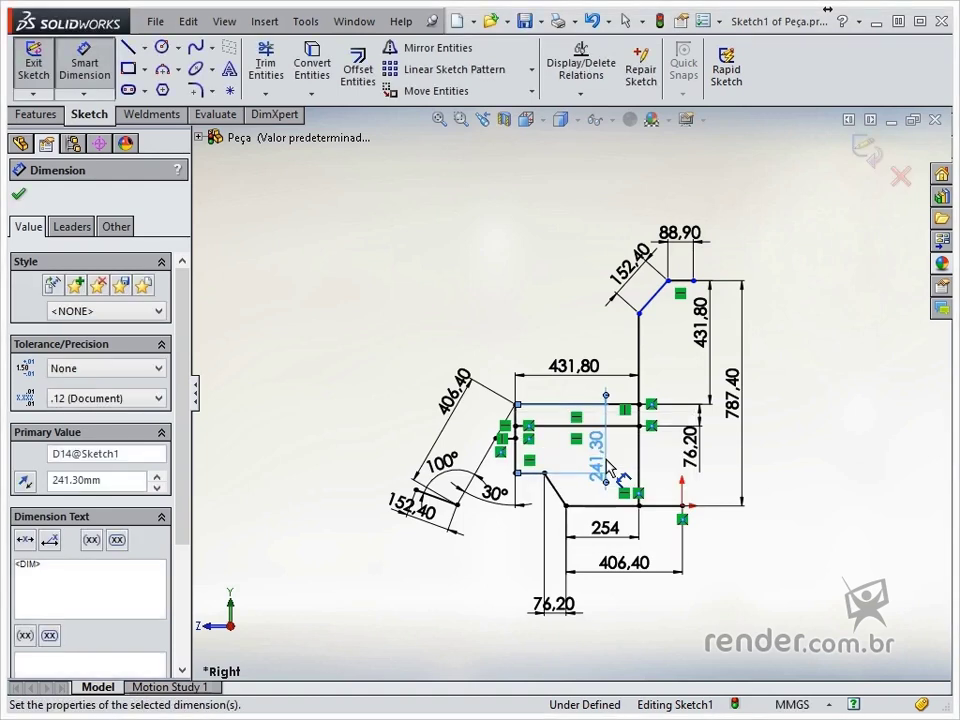
key(Escape)
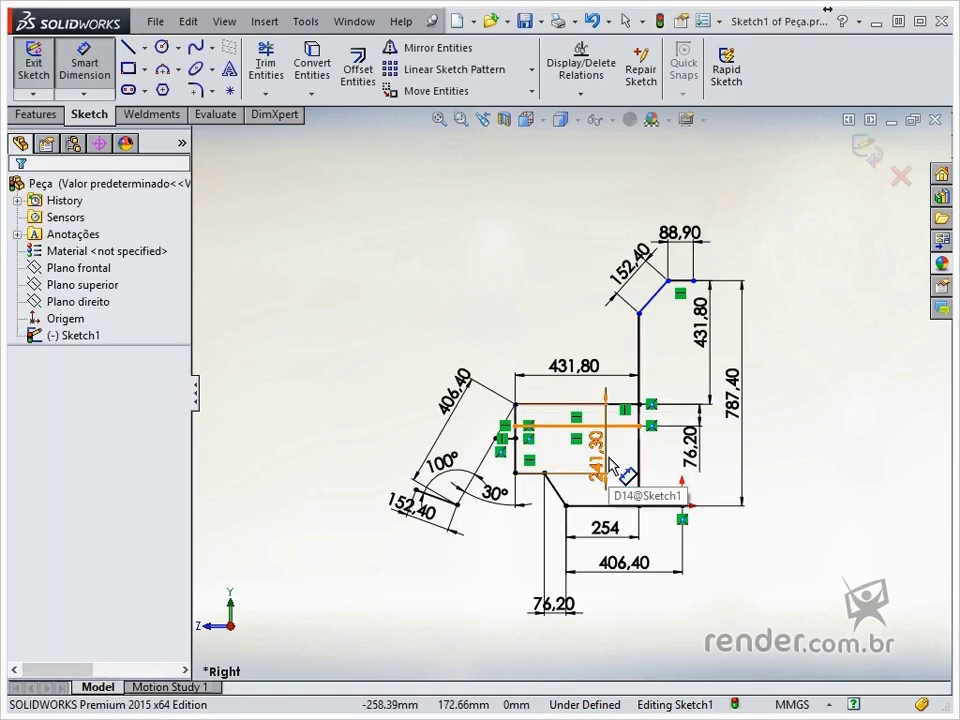
key(Escape)
click(693, 280)
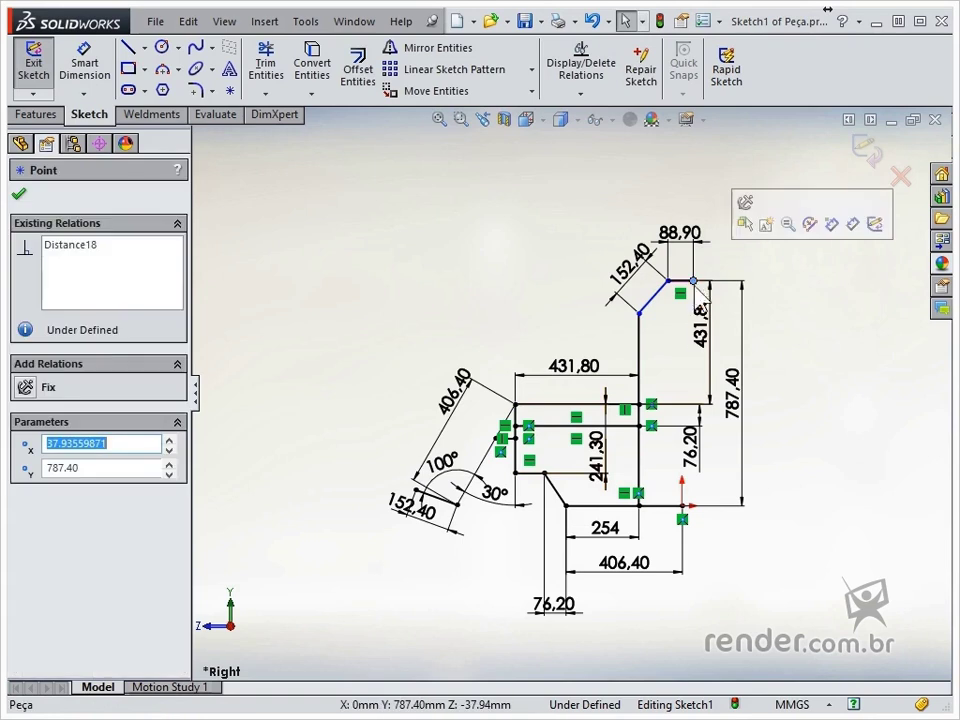
Make the backrest's top endpoint vertical with the point near the origin, then fit the view
ctrl+click(683, 517)
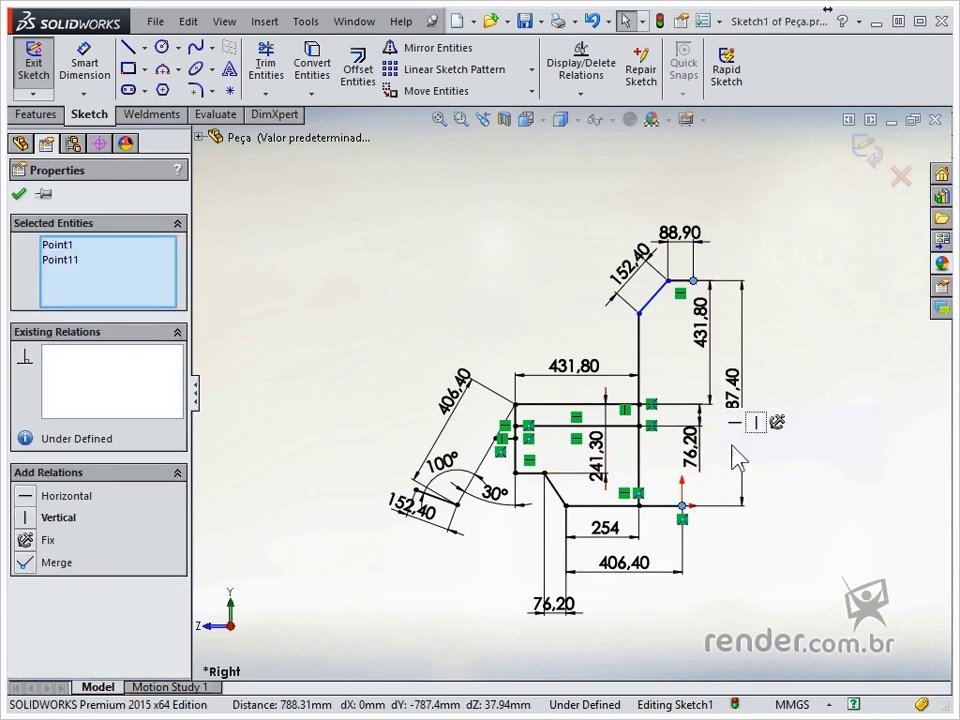
click(755, 428)
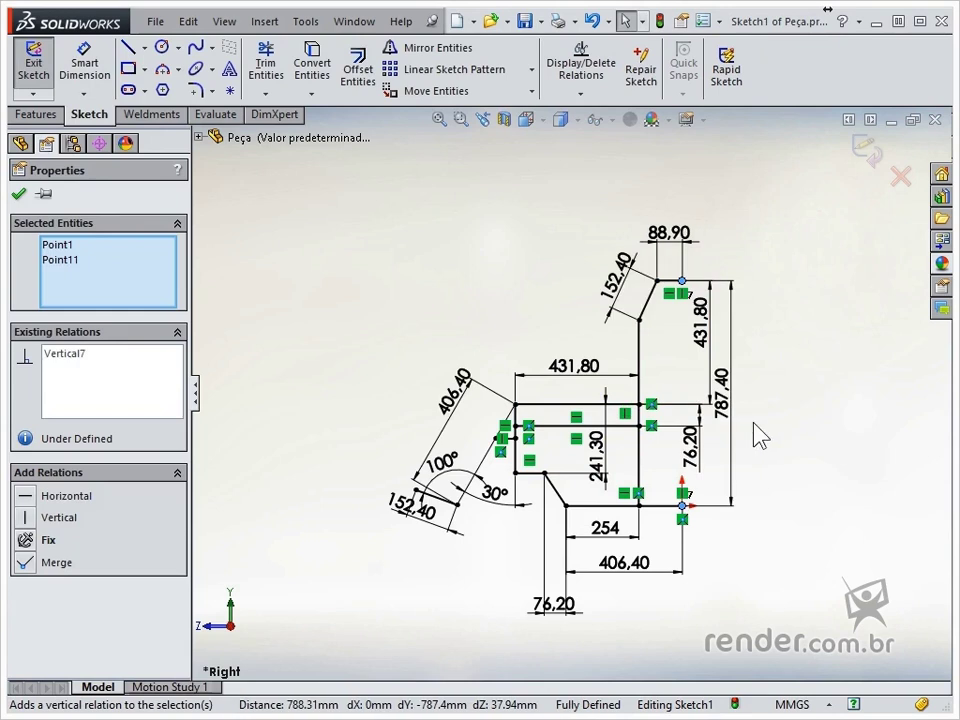
key(Escape)
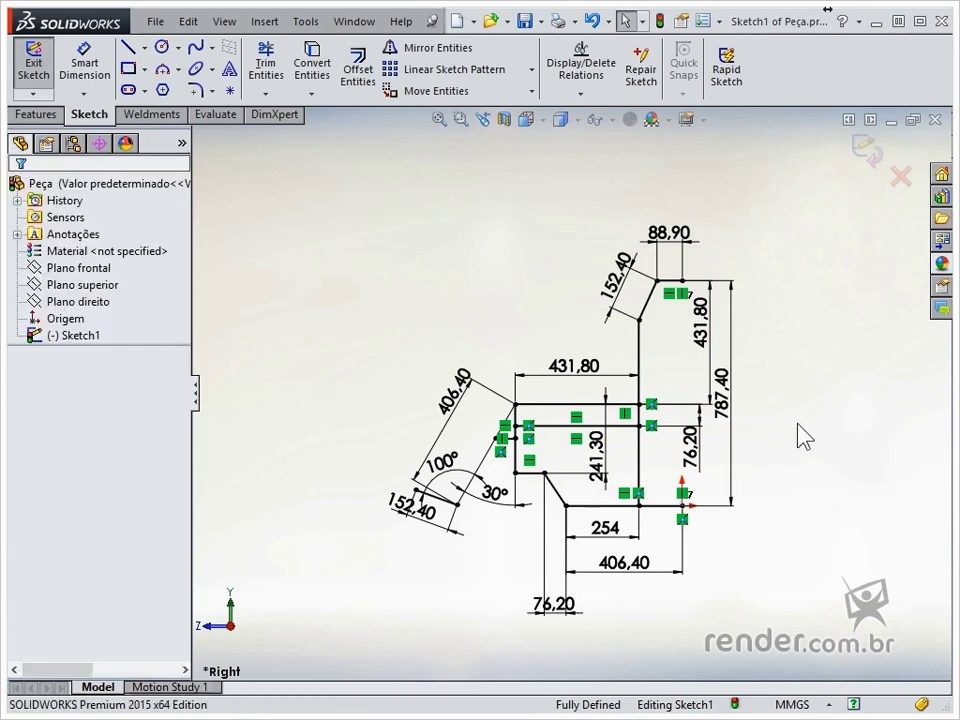
key(f)
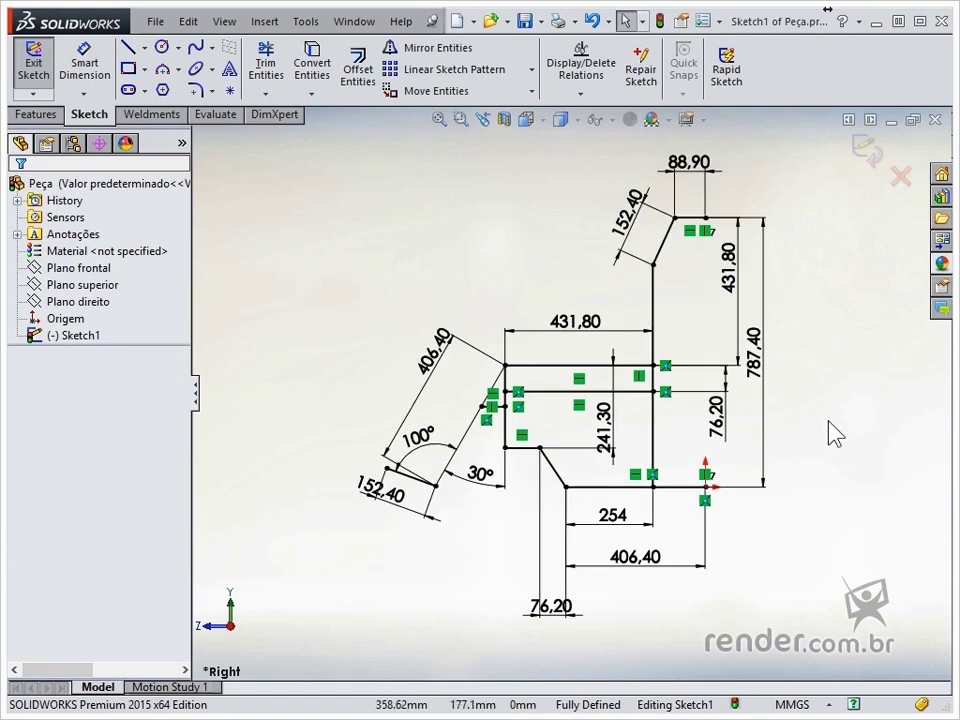
Apply 38.10 mm sketch fillets to both backrest bends and both seat-dip bends, then exit Sketch1
click(198, 92)
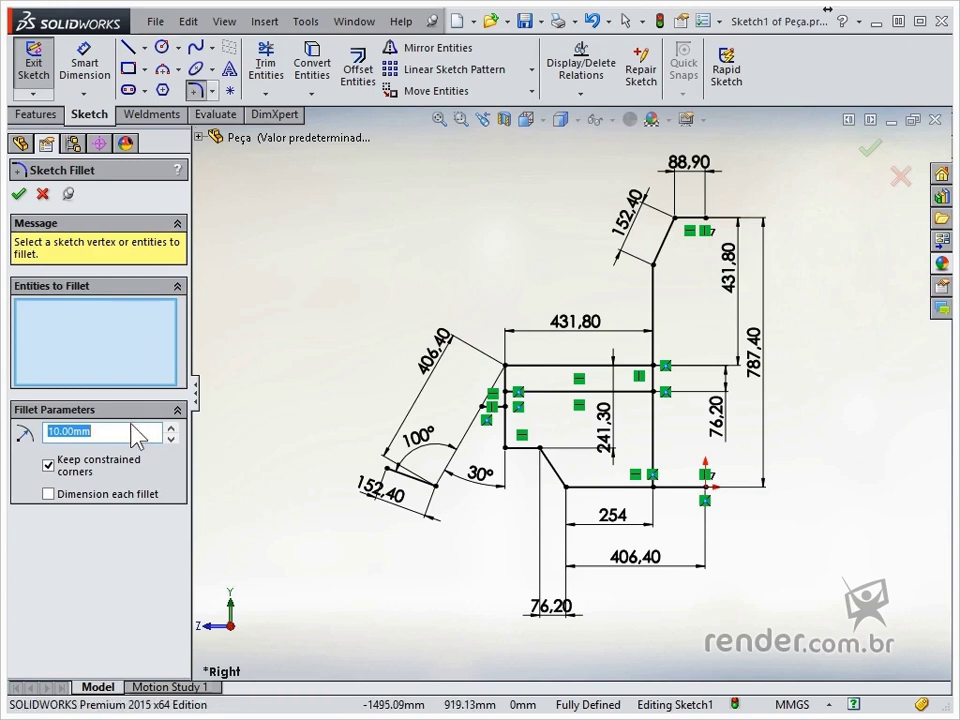
text(38.)
click(677, 221)
click(655, 266)
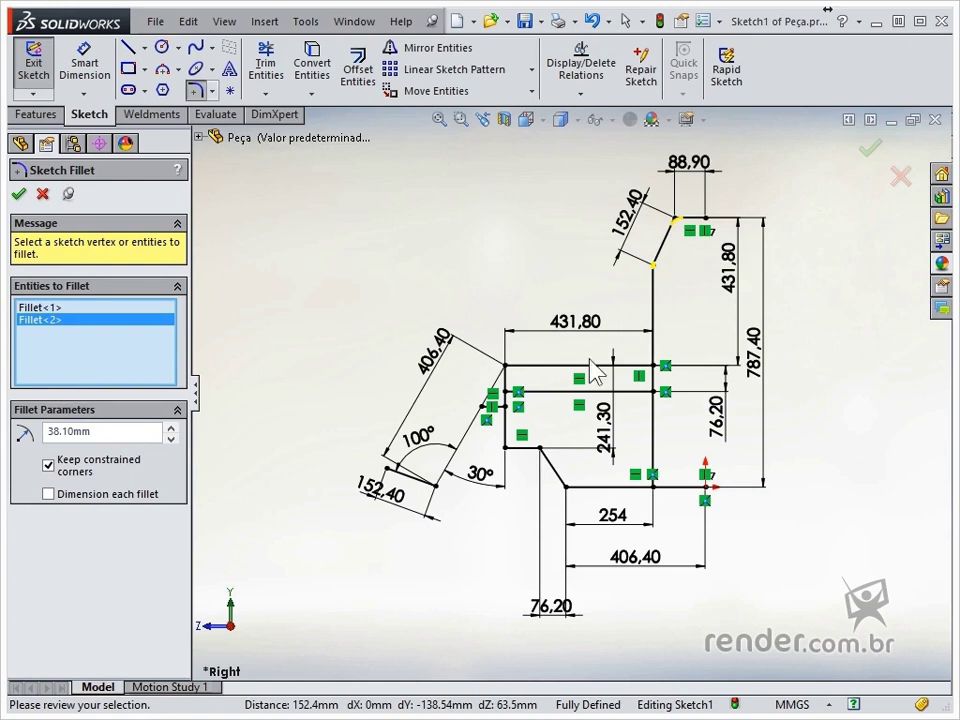
click(540, 449)
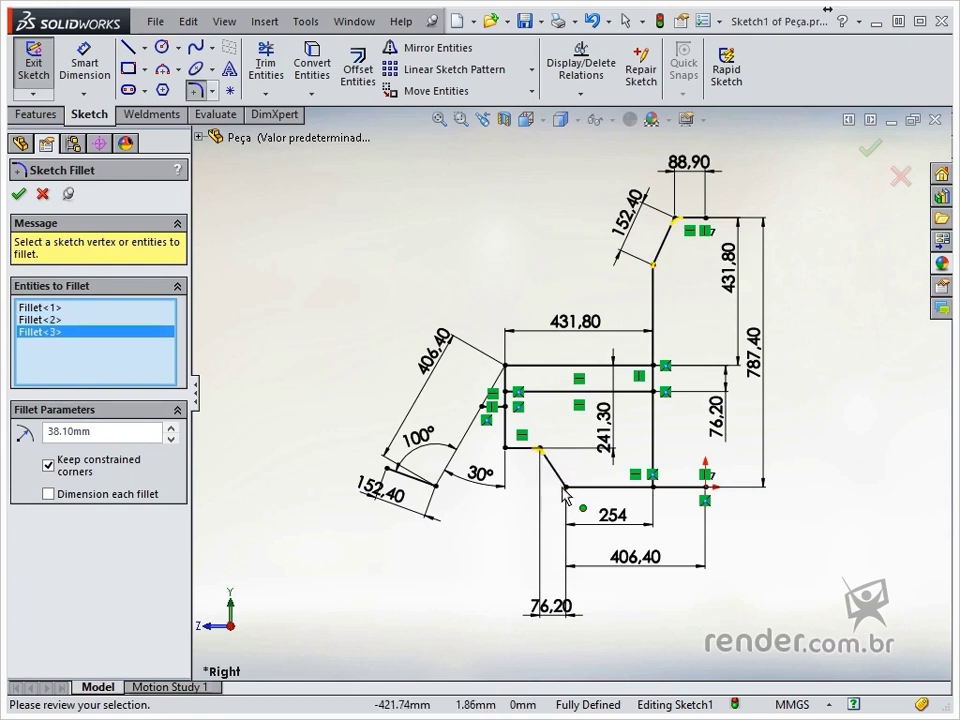
click(565, 486)
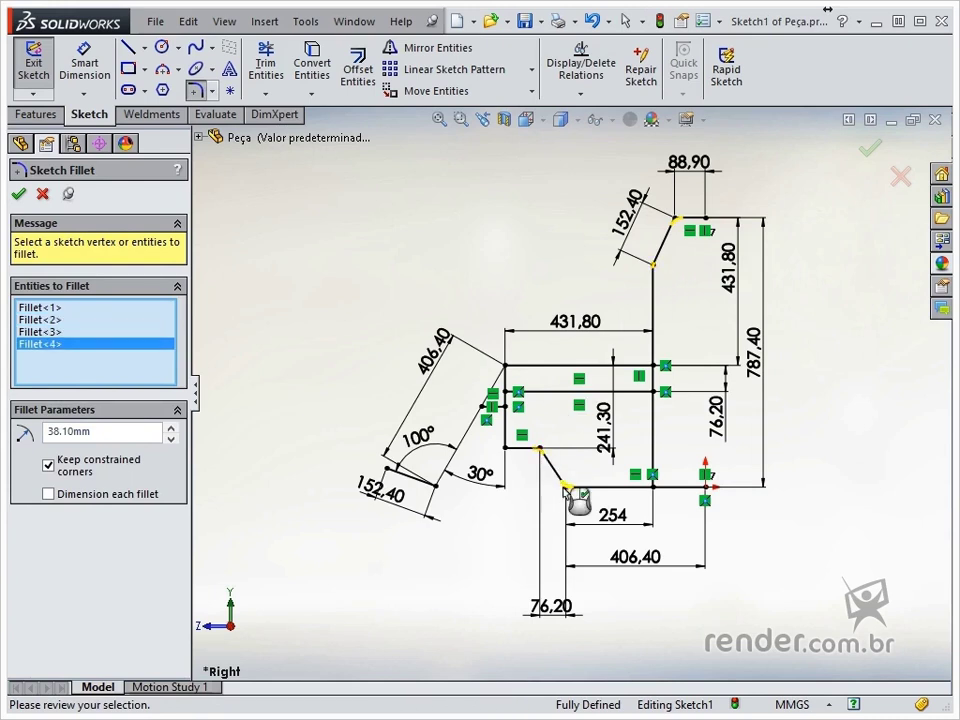
click(870, 149)
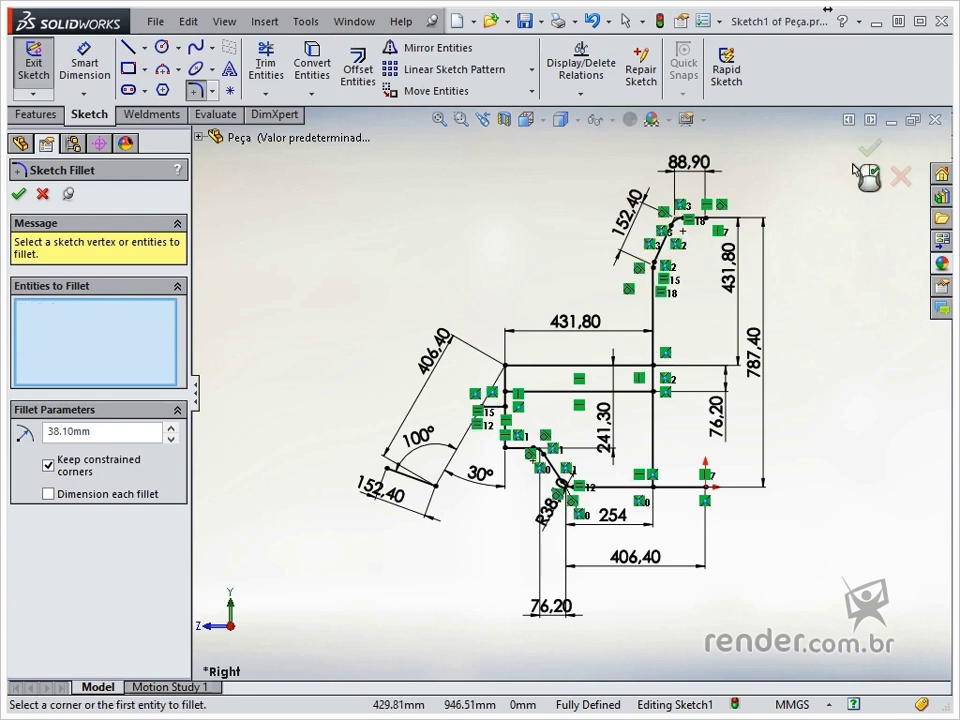
click(871, 152)
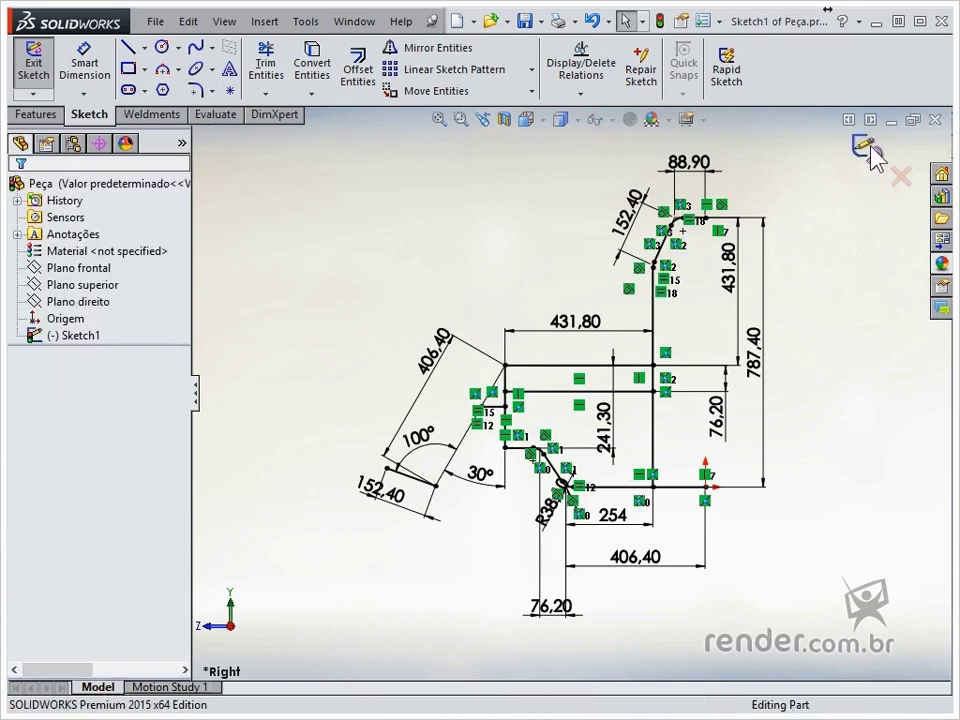
click(870, 150)
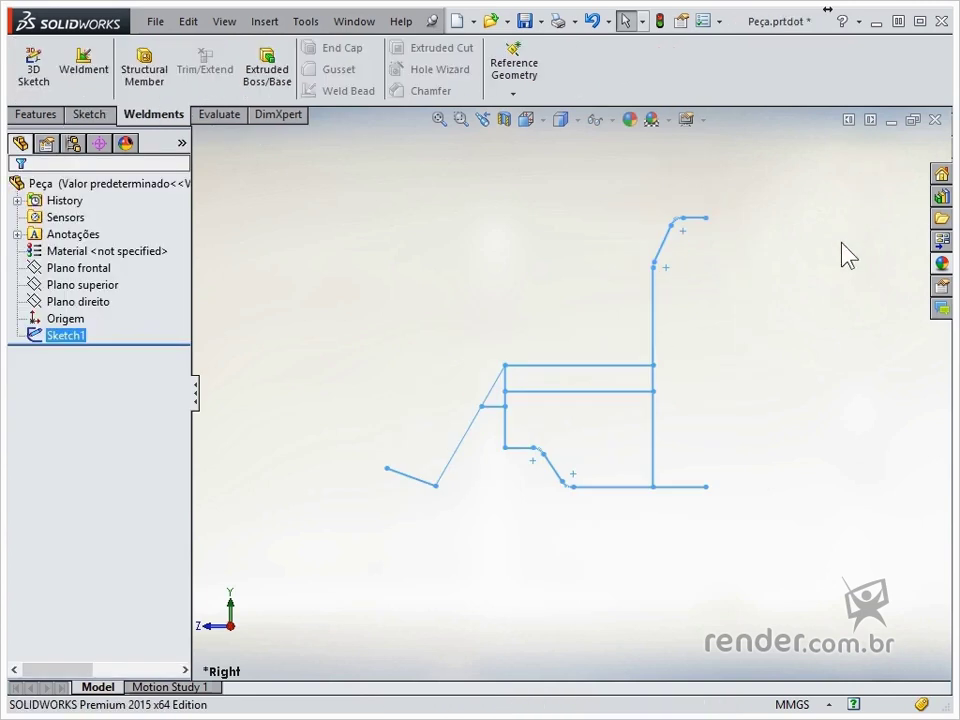
Deselect Sketch1 and view the chair sketch isometrically with Ctrl+7
click(826, 313)
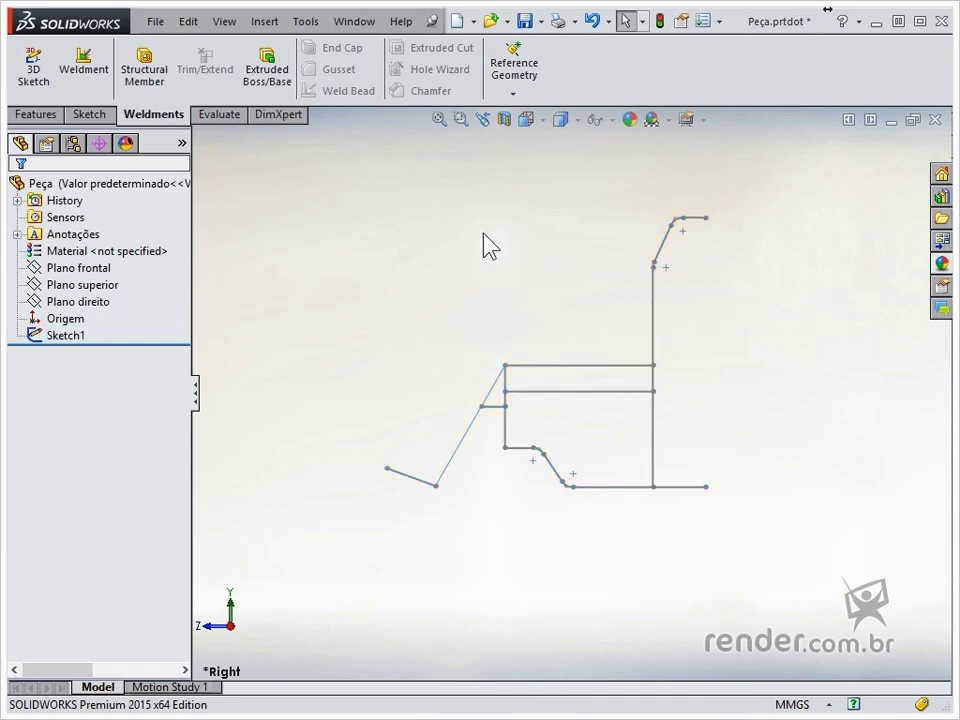
key(ctrl+7)
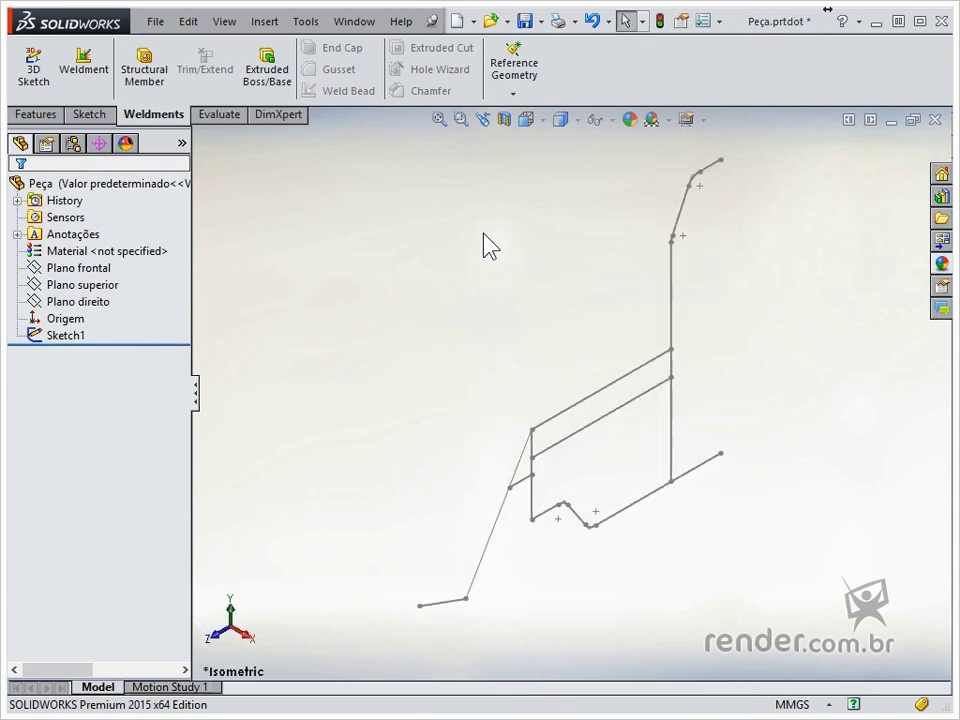
In a new 3D sketch, draw a short line along X on the XY plane from the rear post line
click(40, 76)
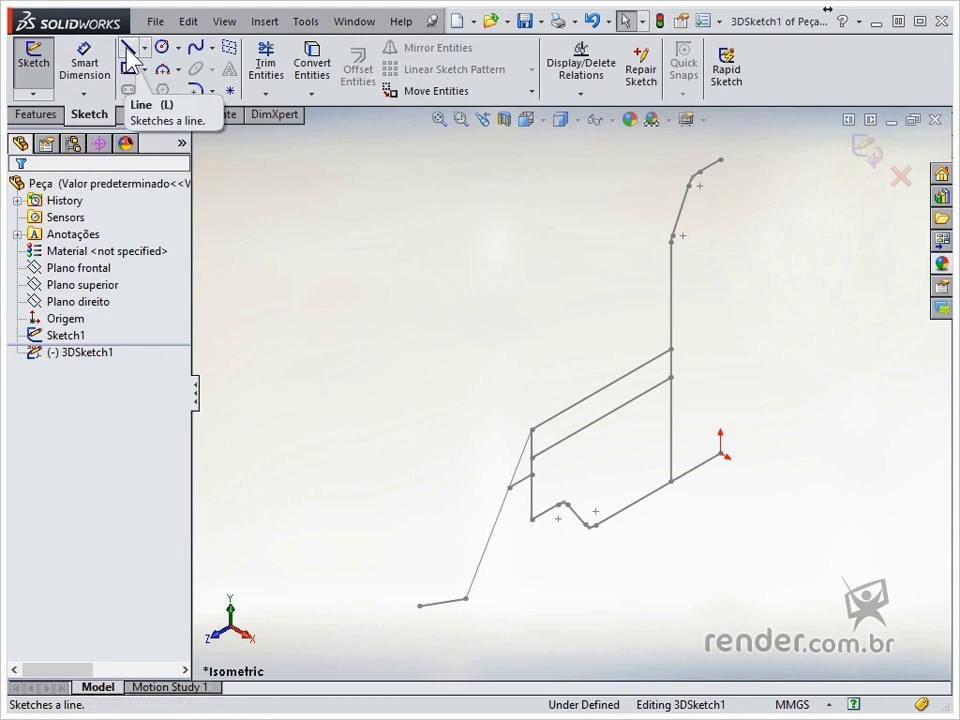
click(128, 47)
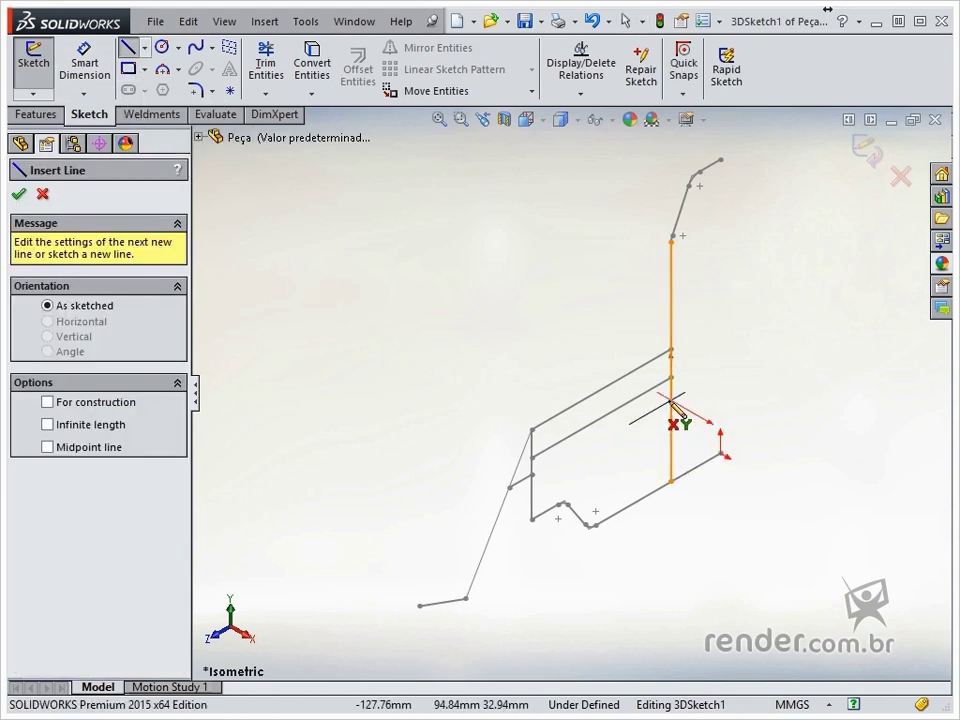
click(671, 402)
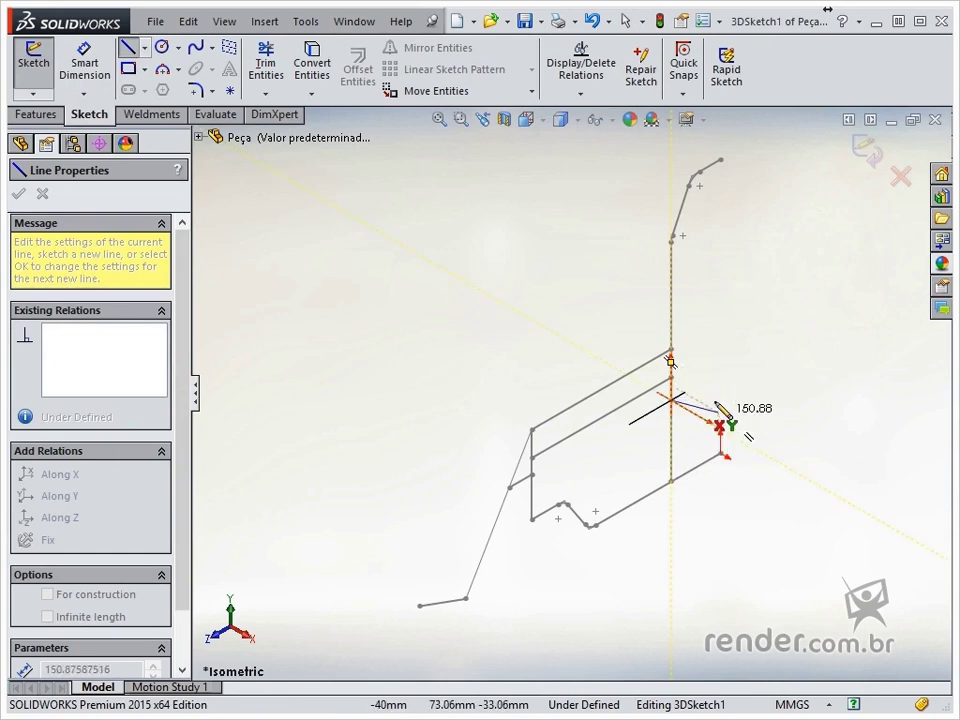
key(Tab)
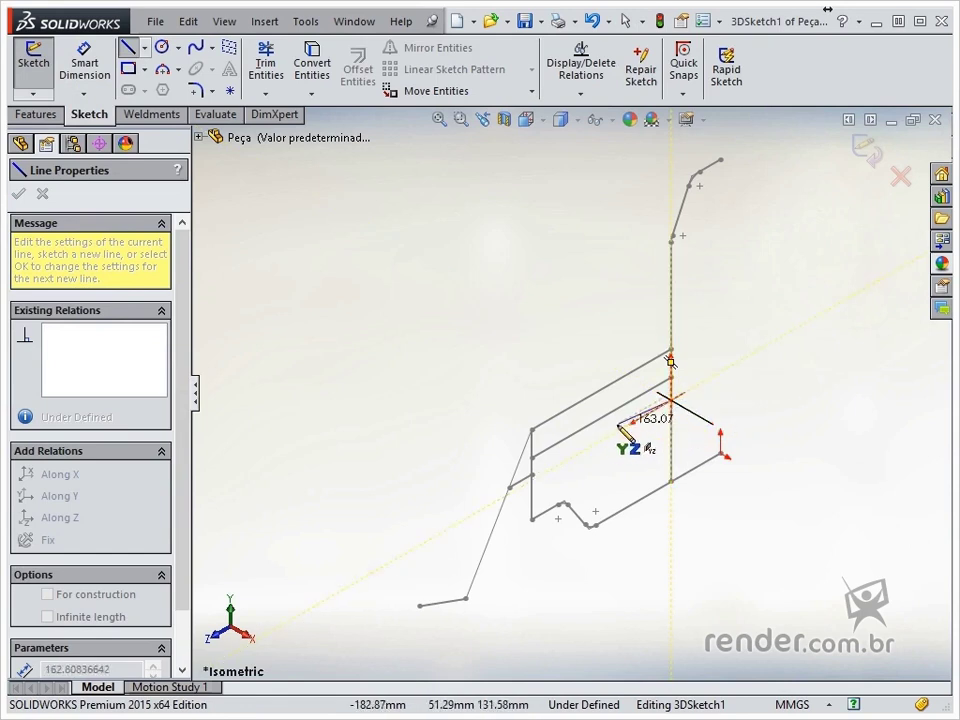
key(Tab)
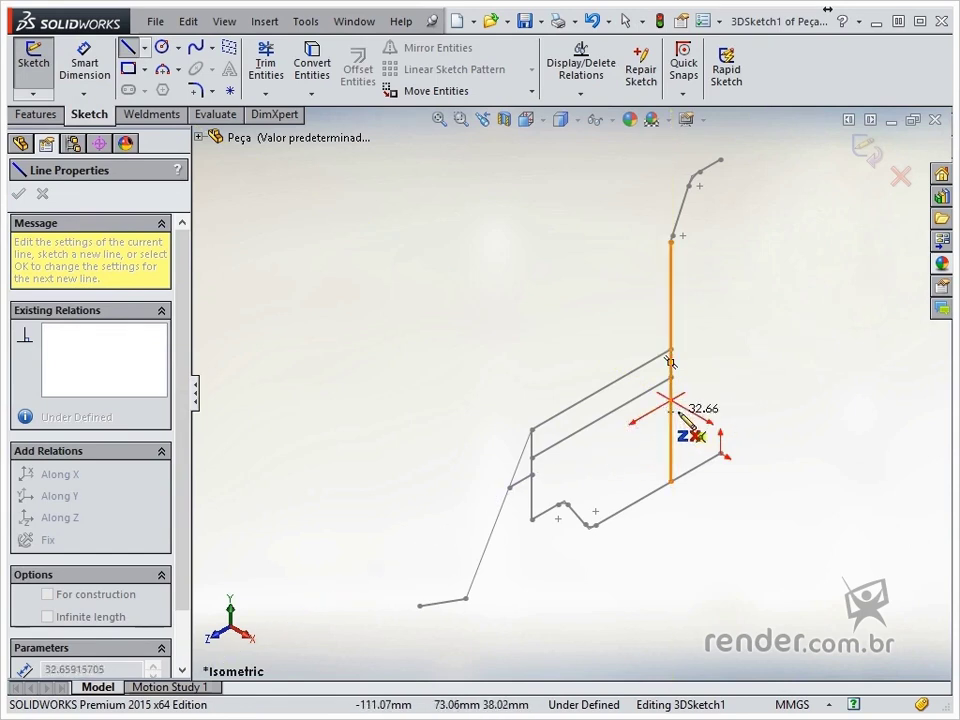
key(Tab)
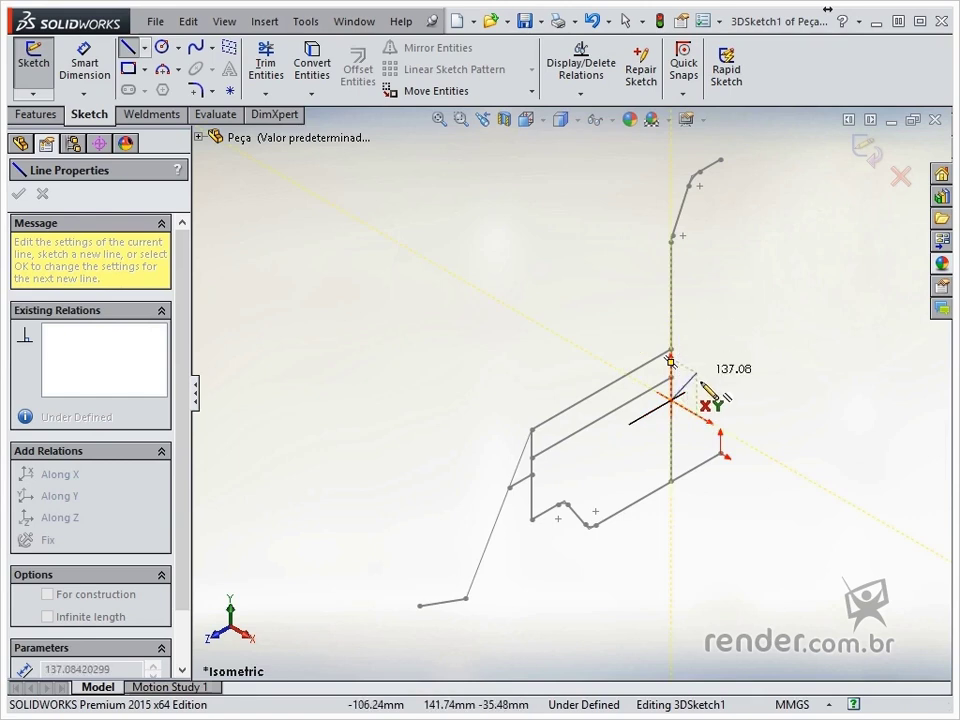
click(721, 443)
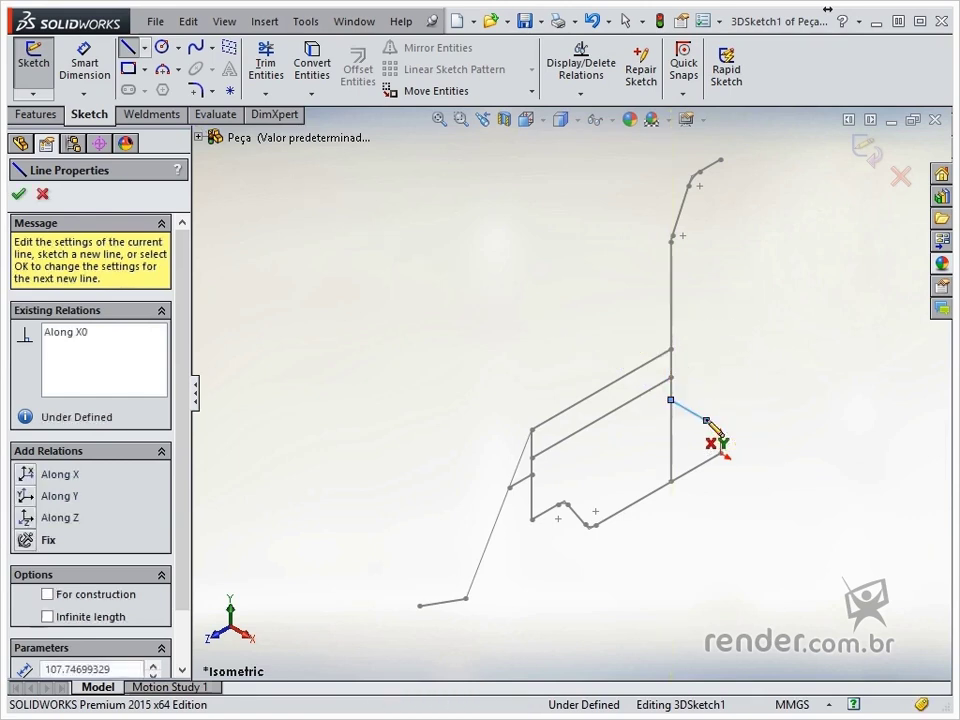
Dimension the short line's distance from the rear post bottom to 203.2 mm
key(Escape)
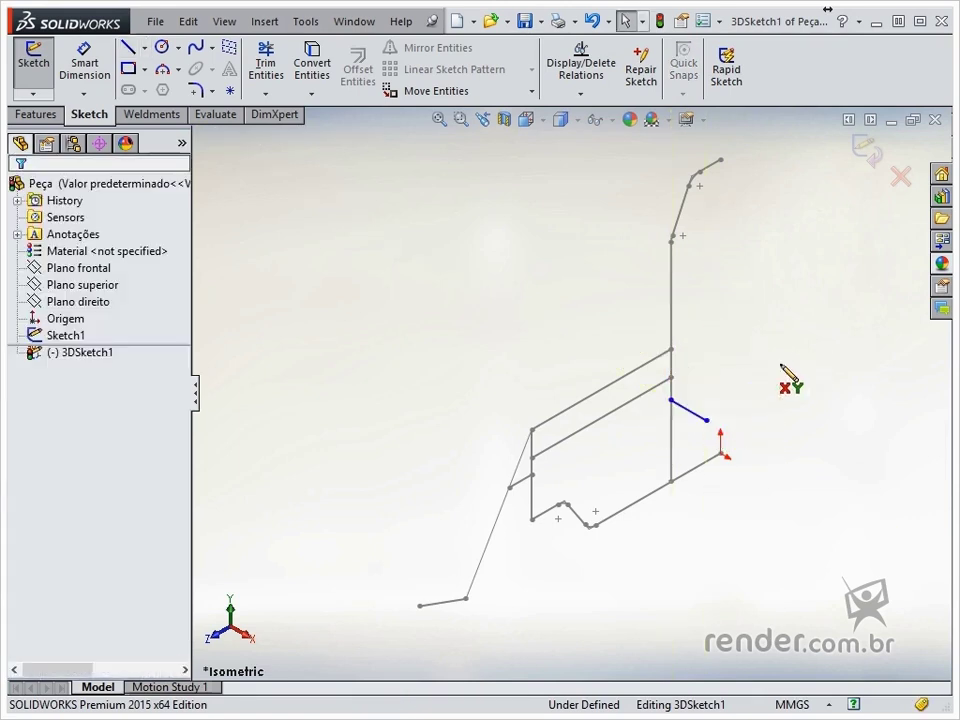
right_drag(781, 391, 784, 318)
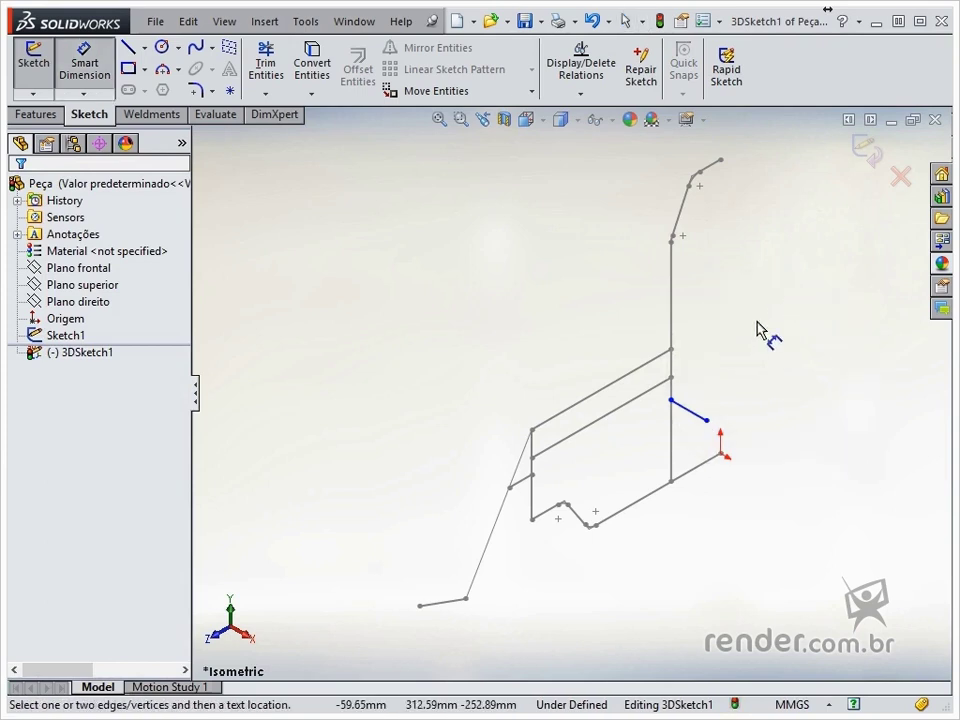
click(690, 420)
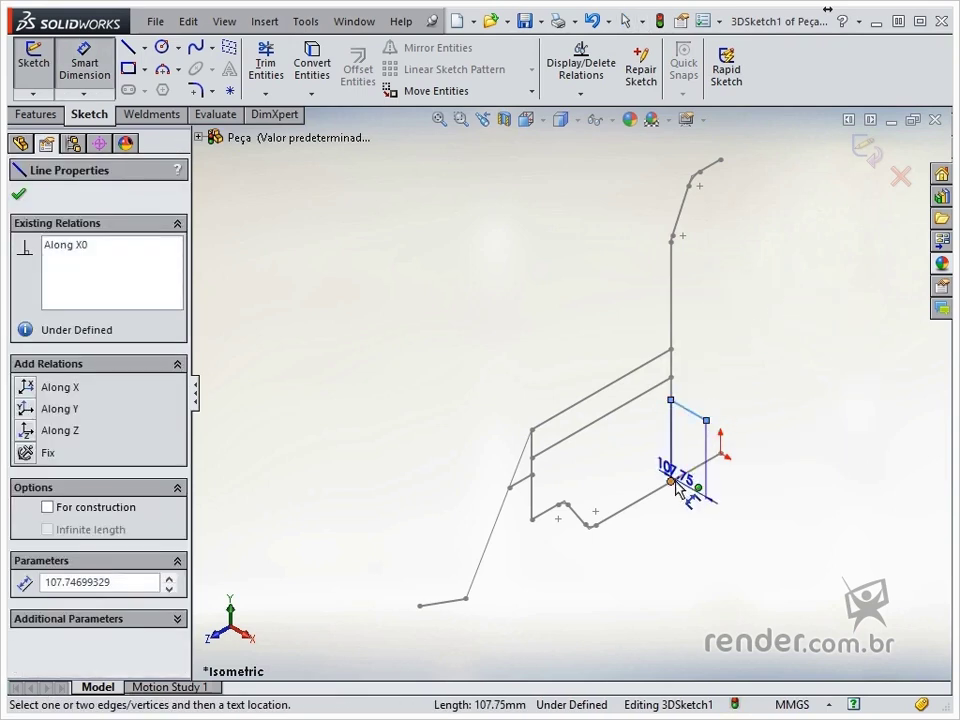
click(674, 482)
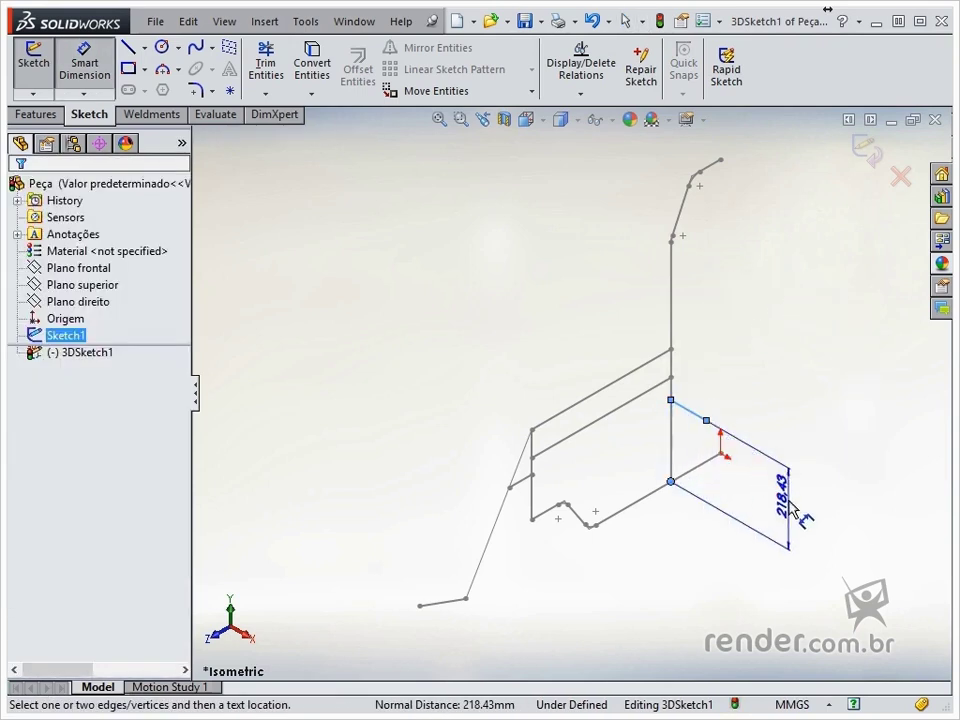
click(793, 510)
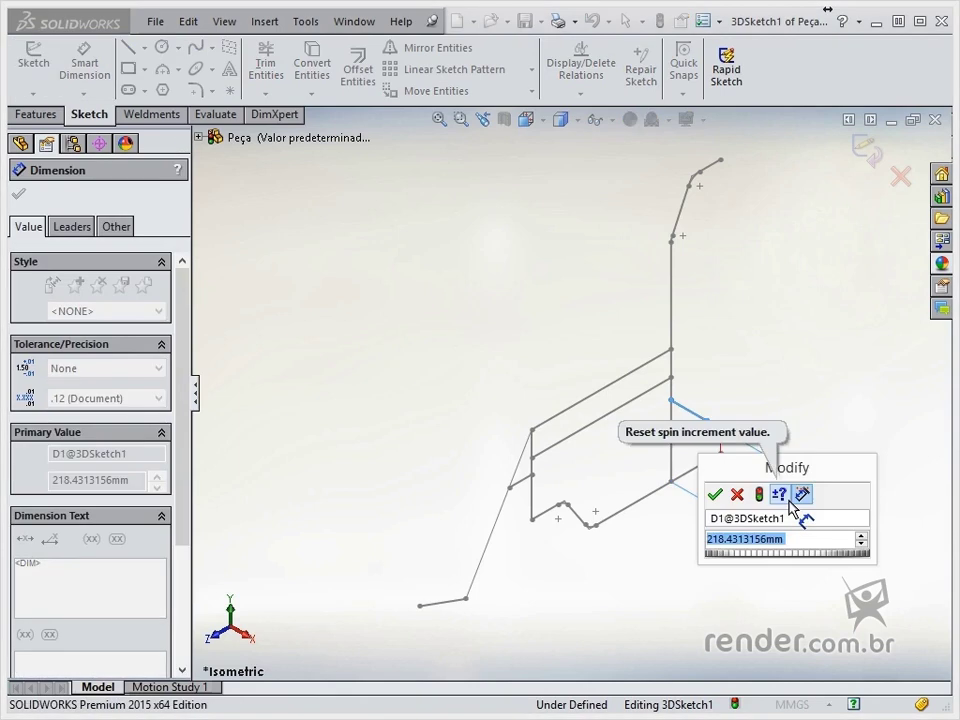
text(203.2)
key(Return)
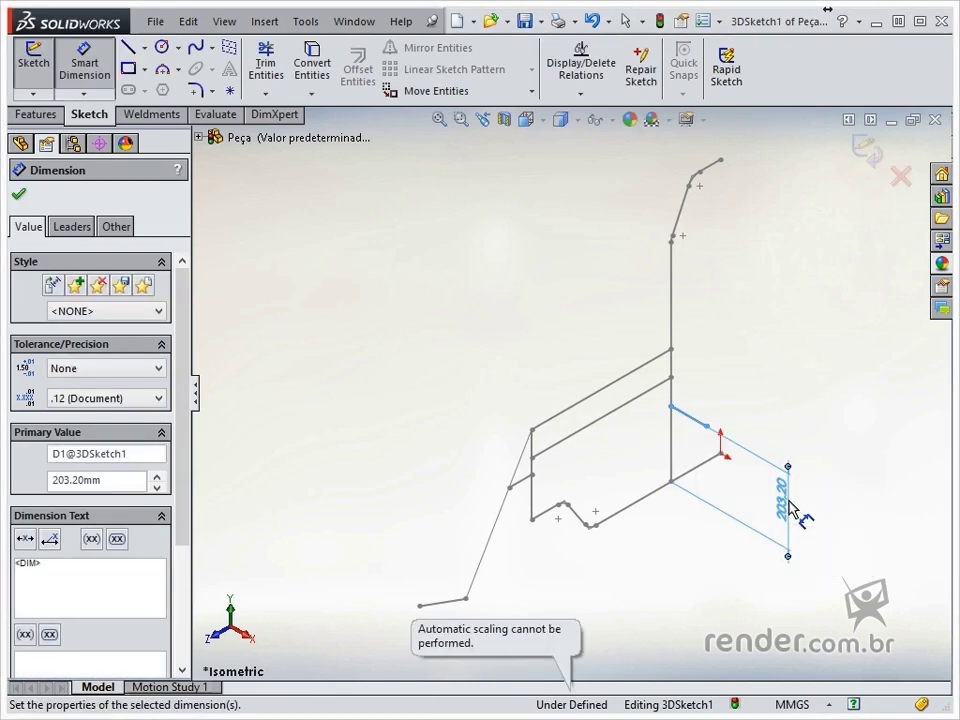
Set the short line's length to 101.6 mm and exit the fully defined 3D sketch
key(Escape)
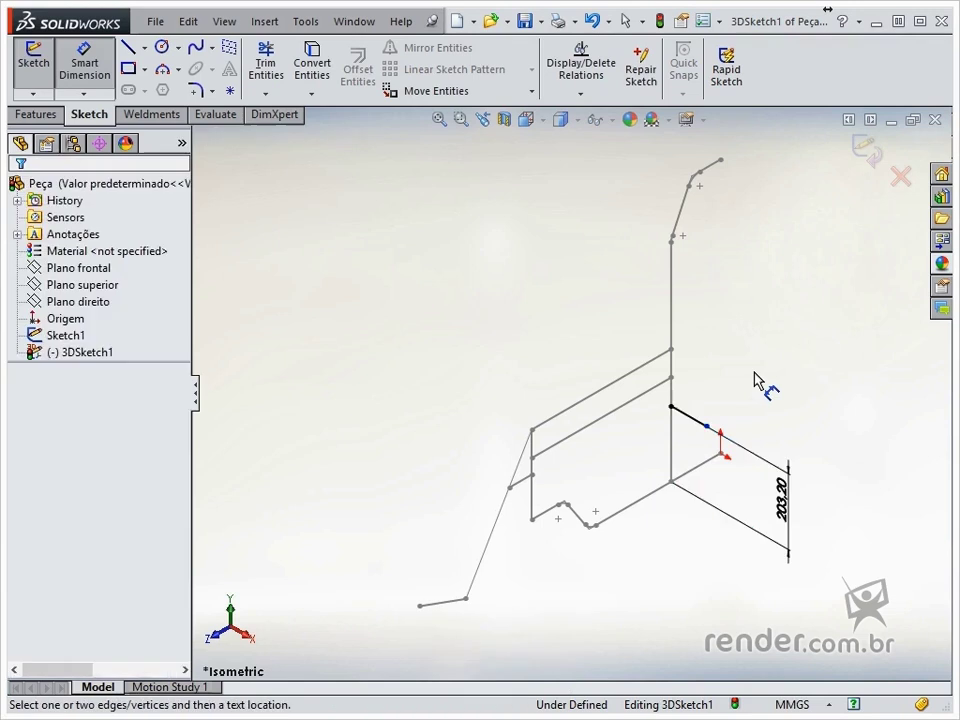
click(693, 418)
click(697, 377)
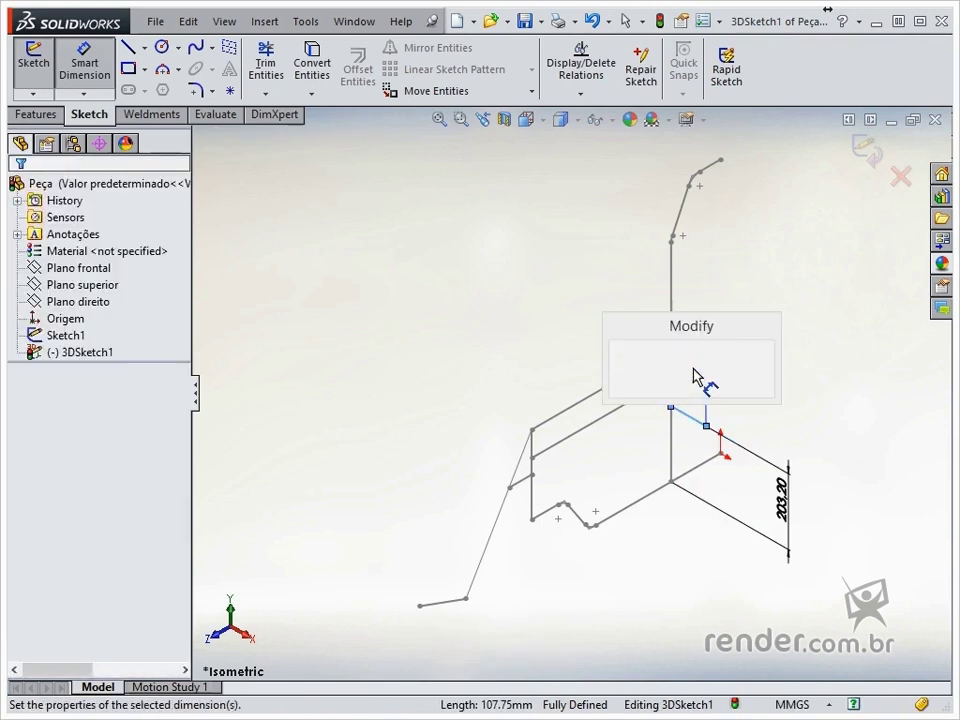
text(101.6)
key(Return)
key(Escape)
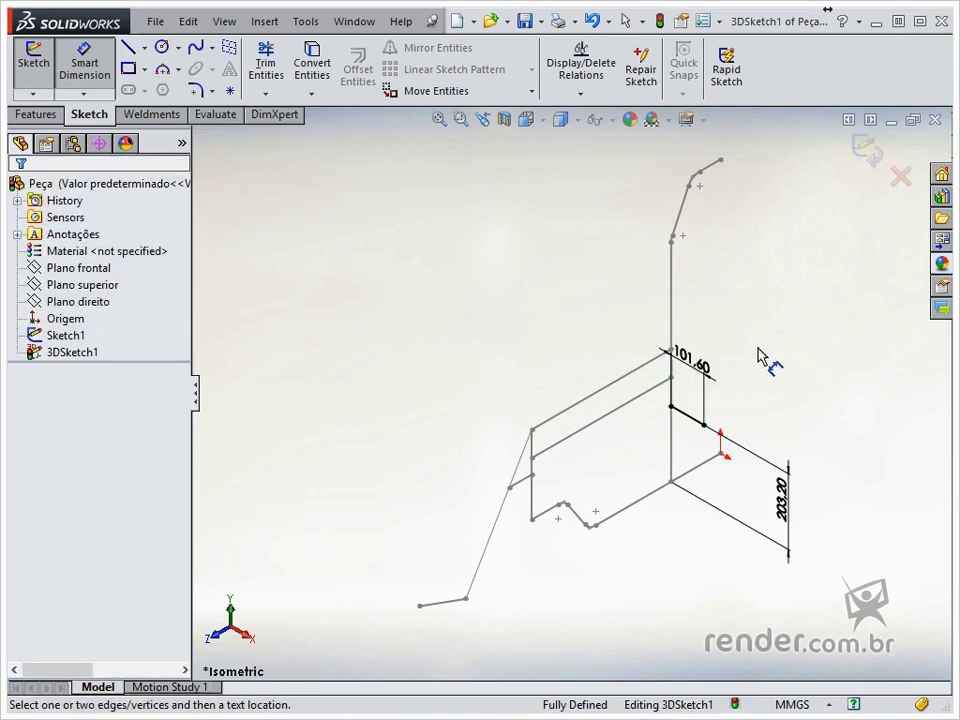
click(857, 153)
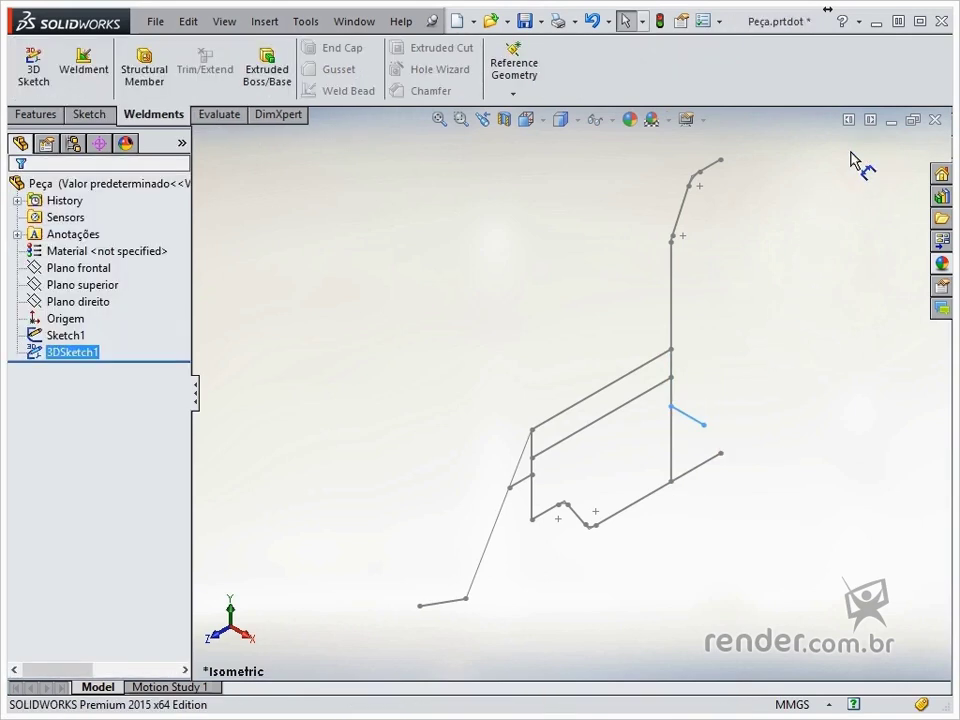
click(800, 248)
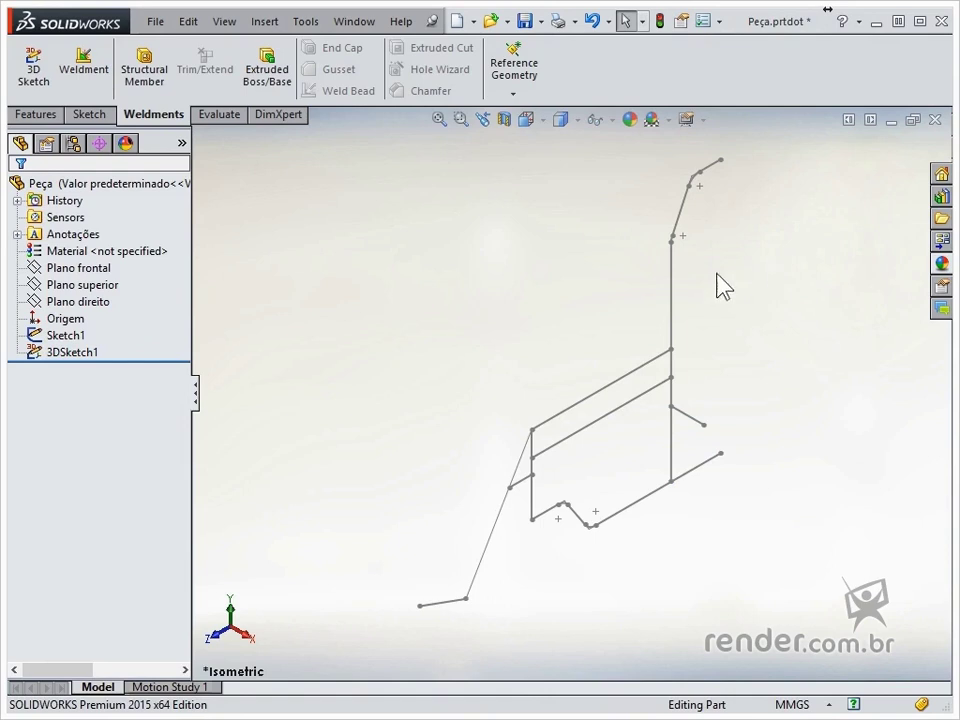
Sketch a small circle on the front plane at the bottom line's end, then start a Swept Boss/Base
click(87, 269)
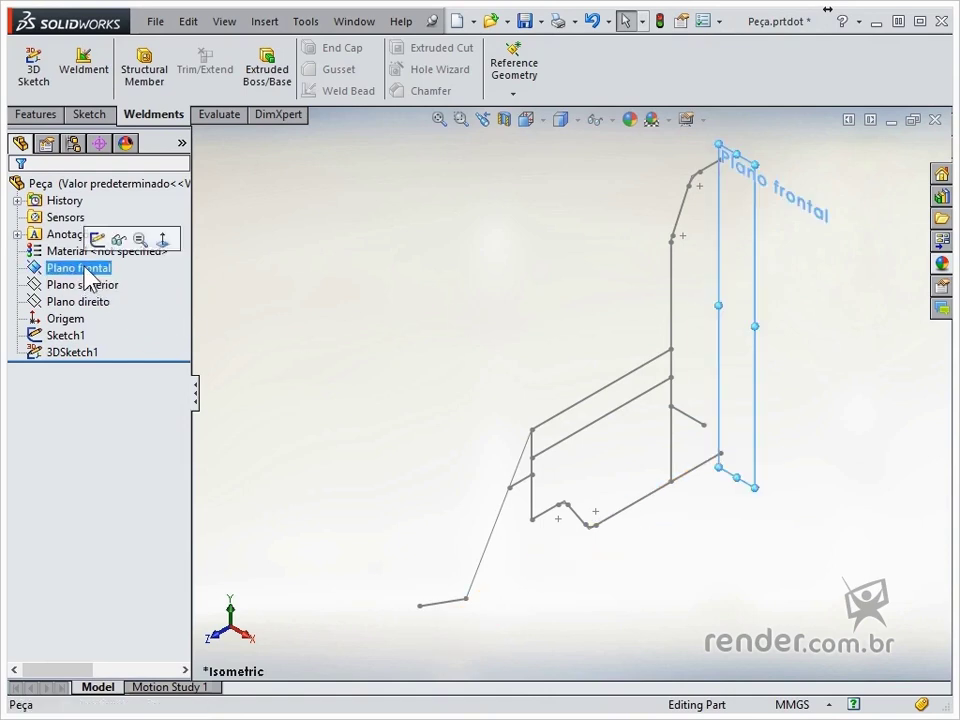
click(98, 240)
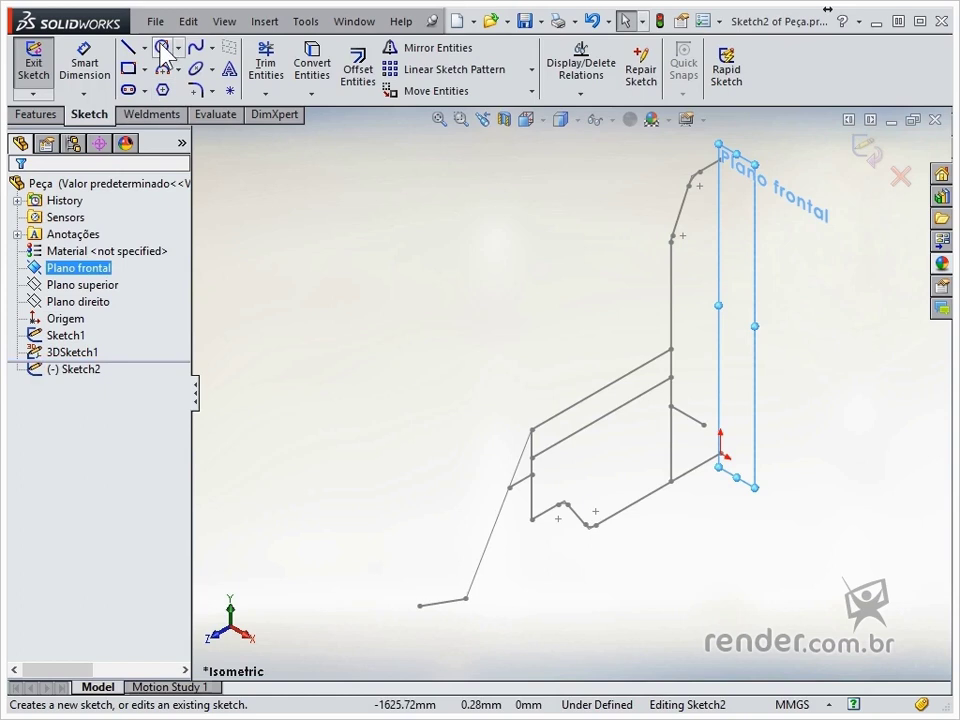
click(161, 46)
drag(720, 455, 727, 458)
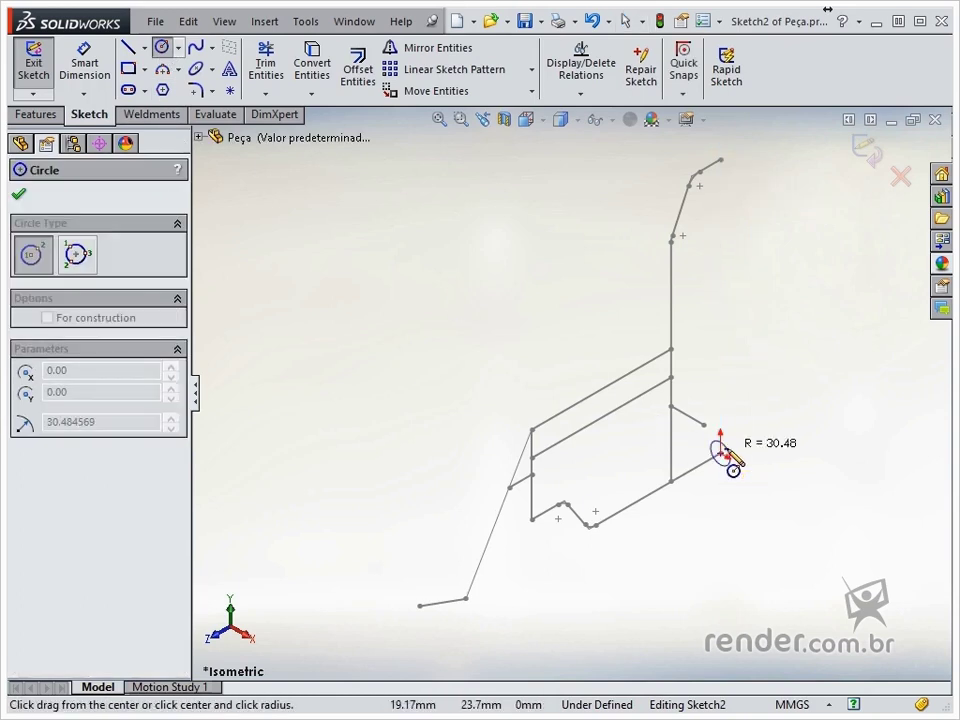
key(ctrl+b)
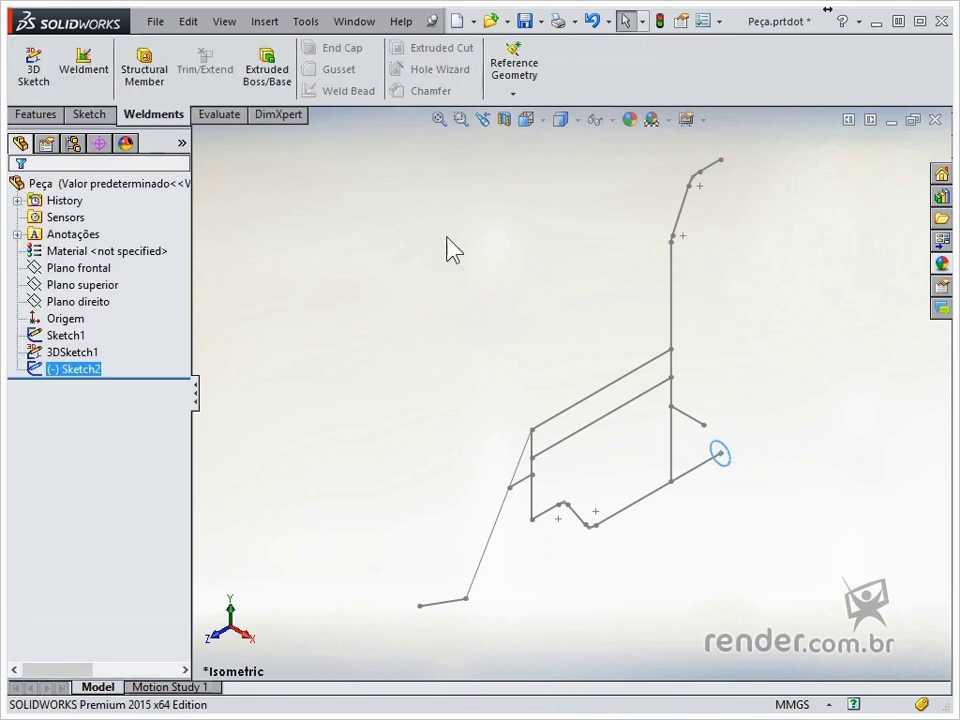
click(57, 114)
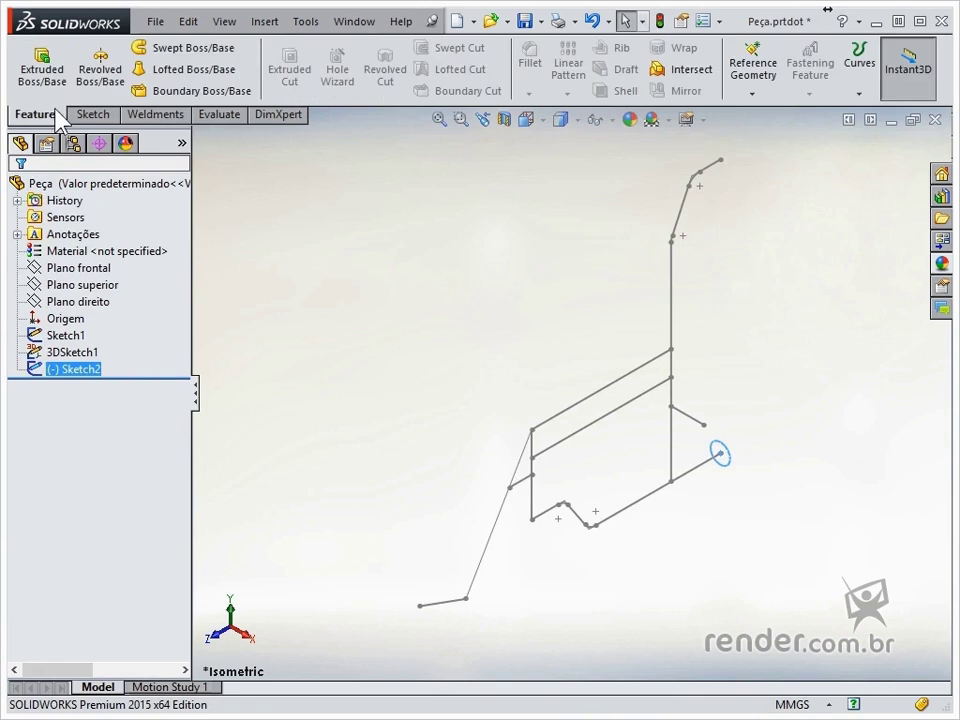
click(185, 47)
Preview the sweep along the sketch lines, cancel it, and delete Sketch2 with its circle
click(162, 276)
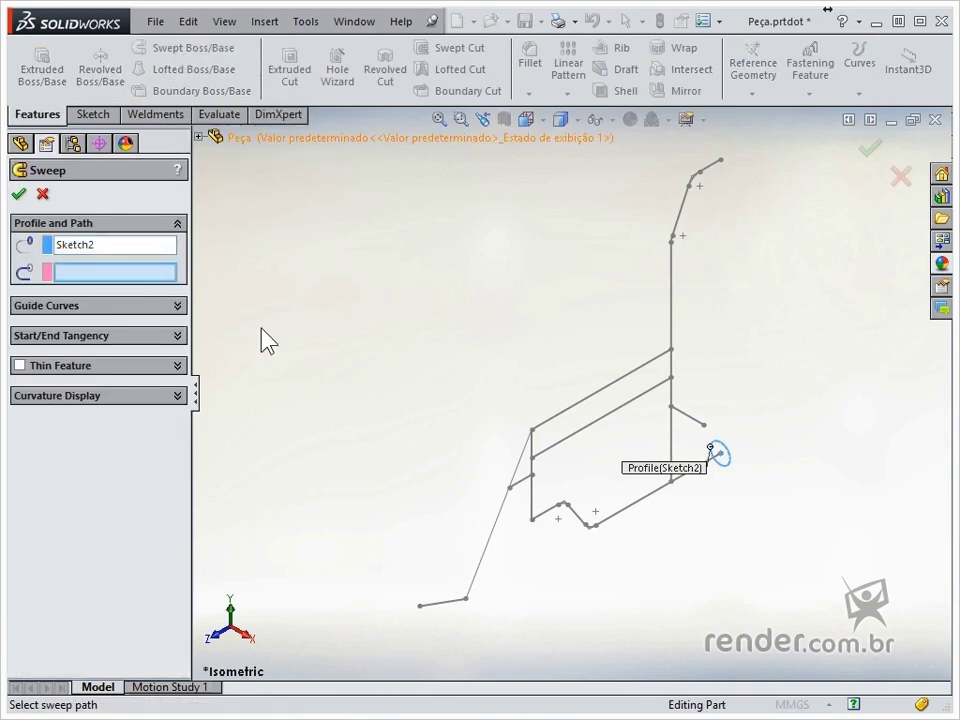
click(639, 505)
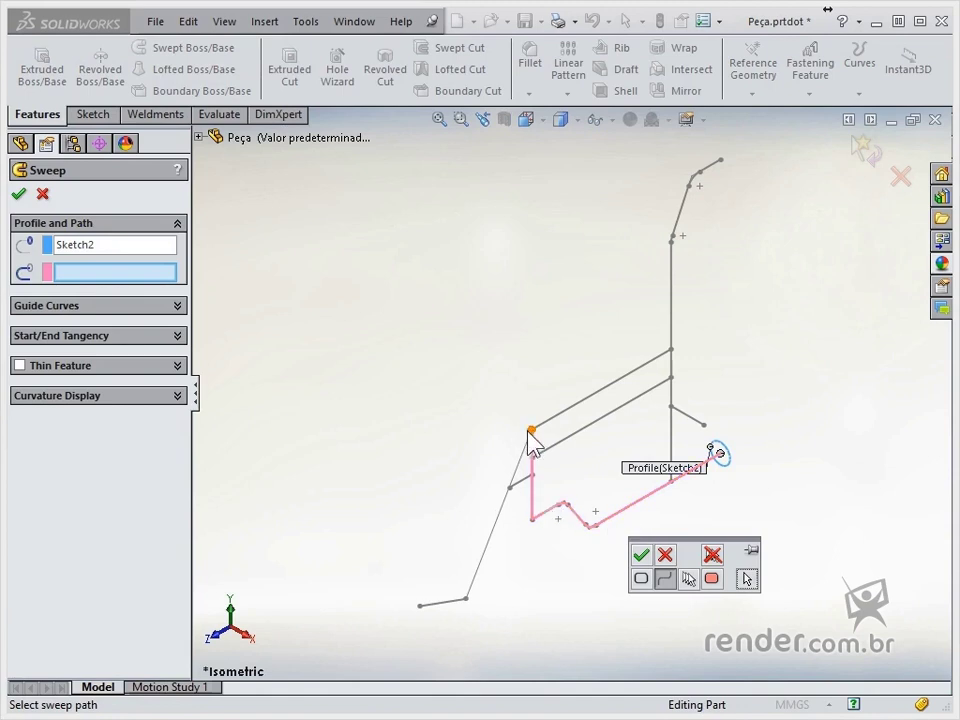
click(641, 556)
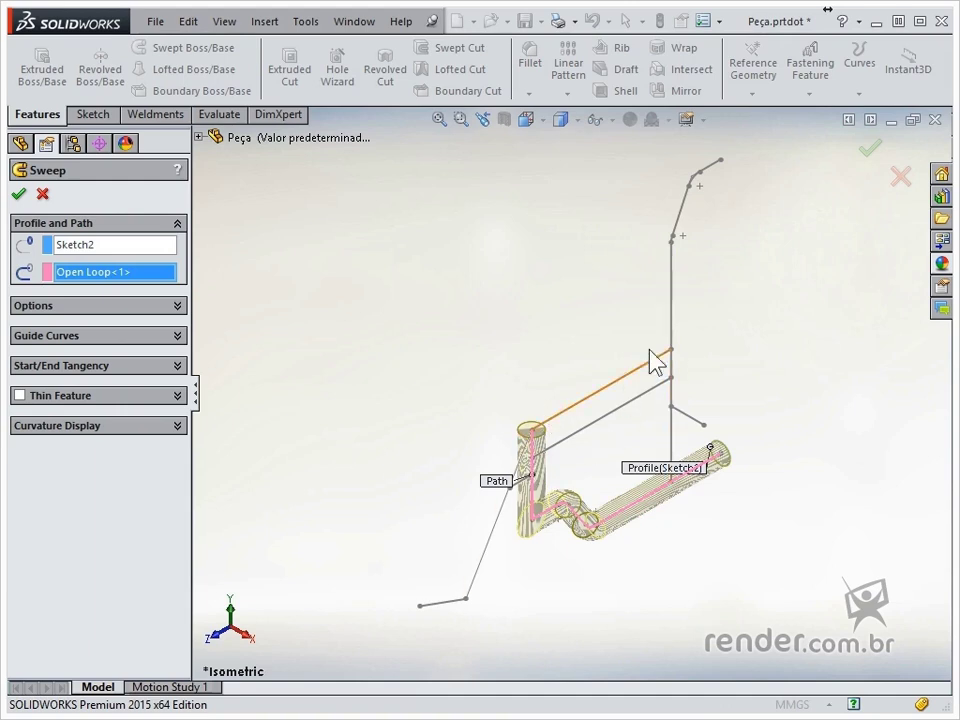
click(898, 179)
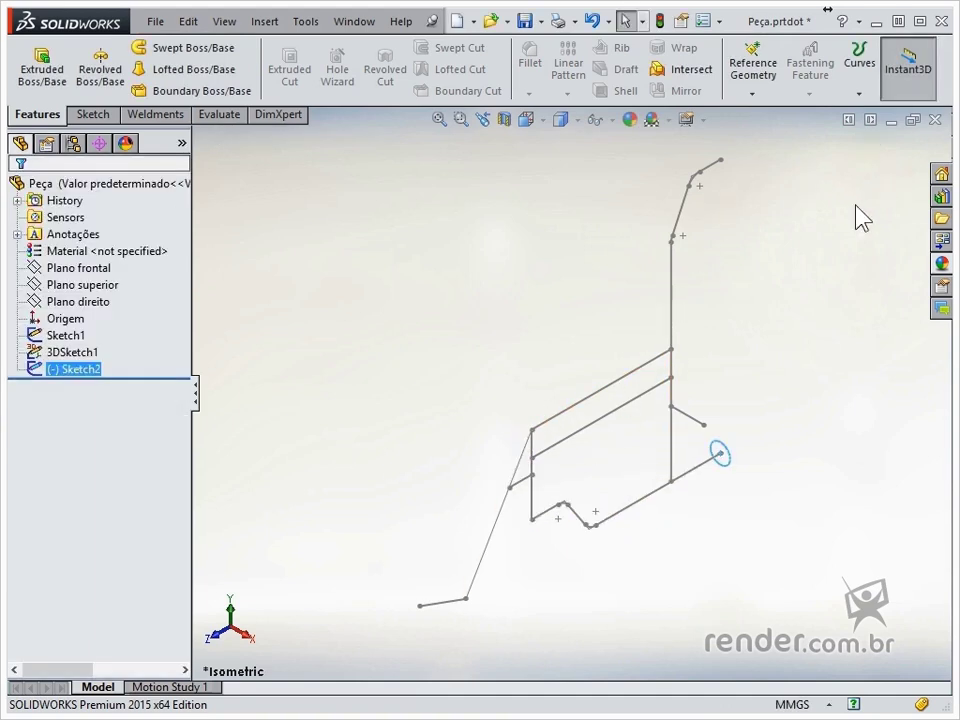
key(Delete)
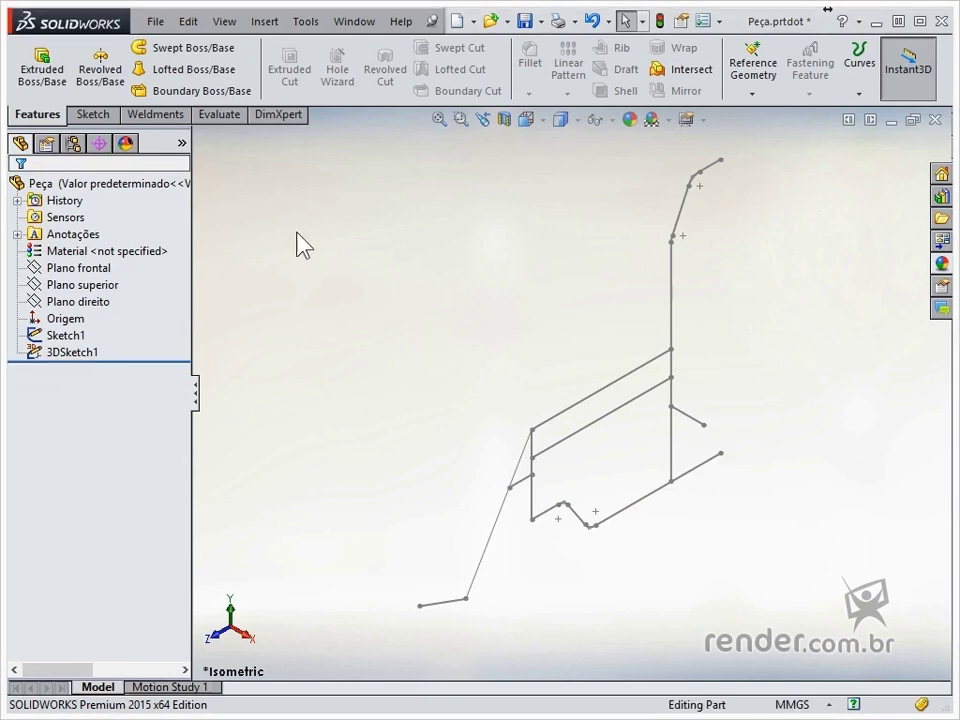
Start a Structural Member with iso standard, pipe type and size 21.3 x 2.3
click(157, 116)
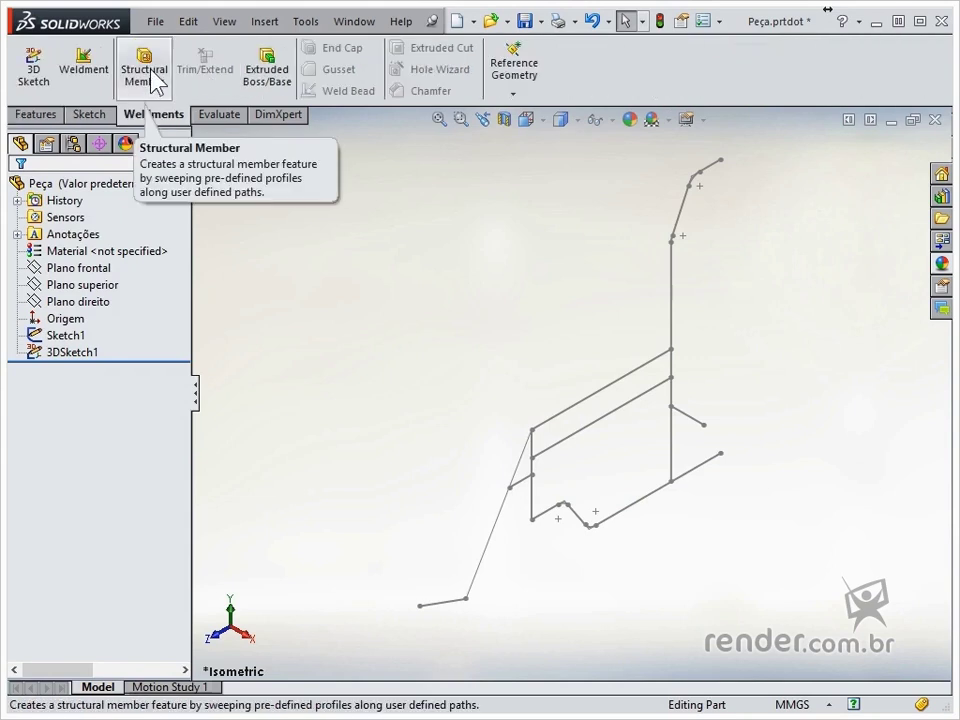
click(157, 83)
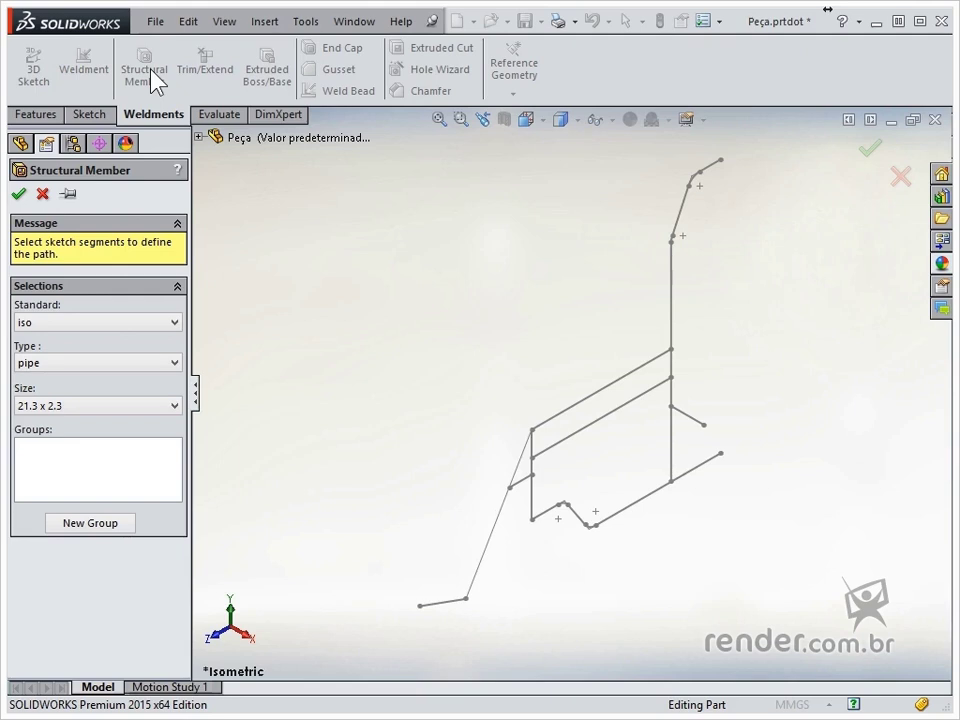
click(128, 323)
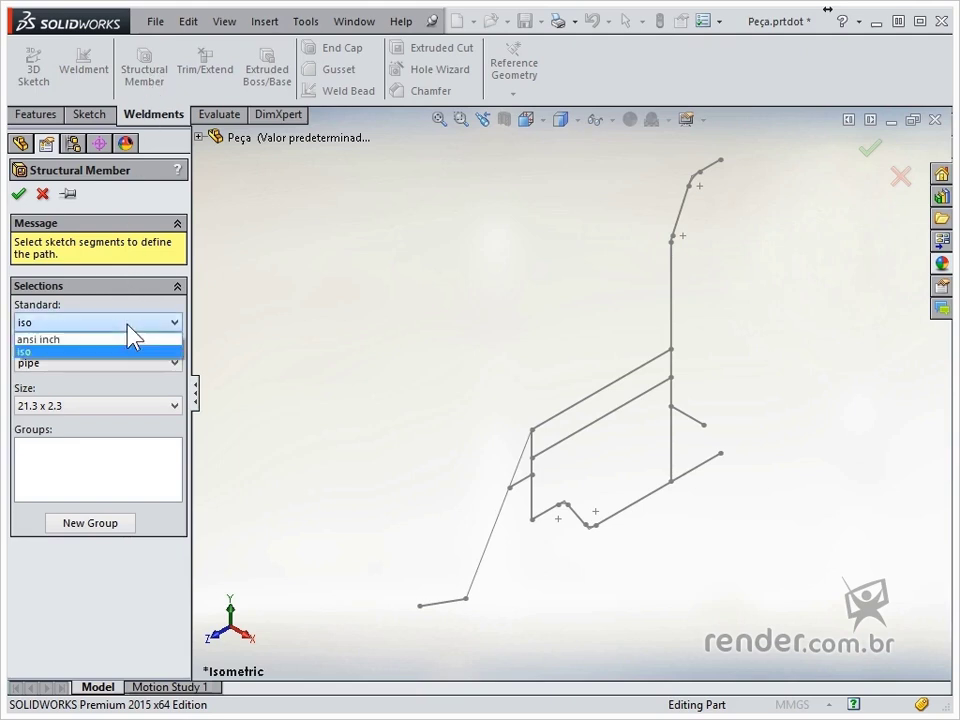
click(128, 325)
click(128, 363)
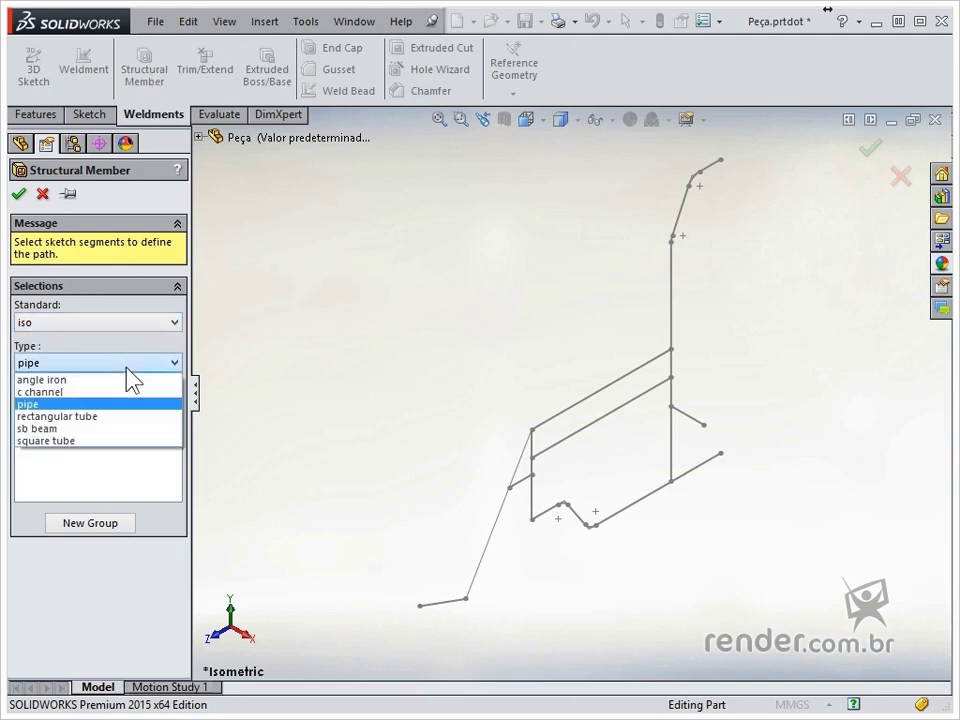
click(128, 363)
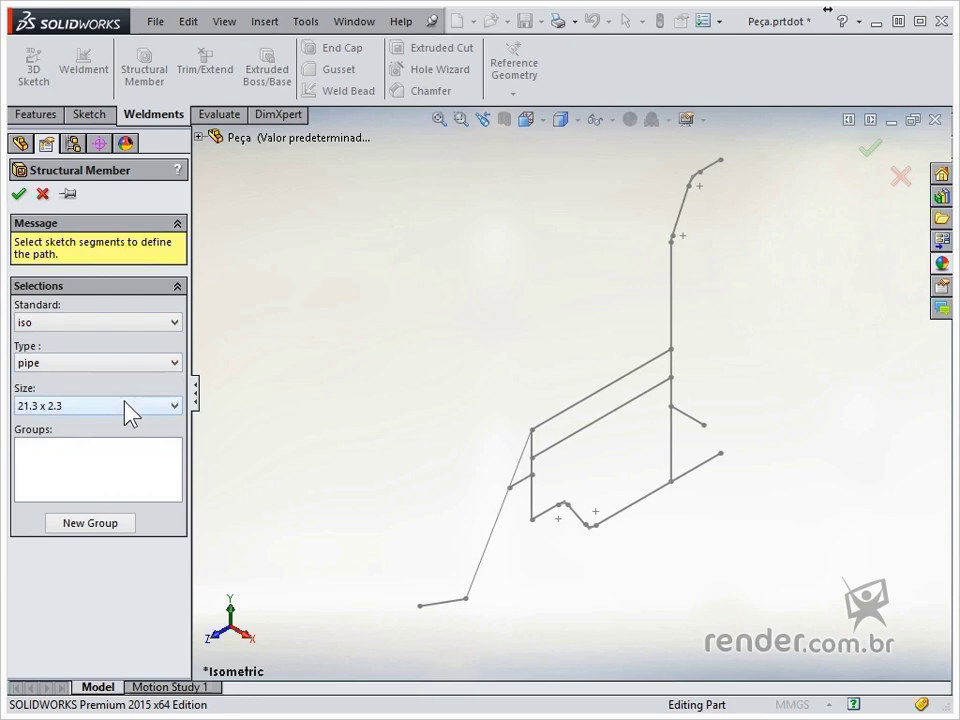
click(129, 410)
click(126, 404)
click(128, 474)
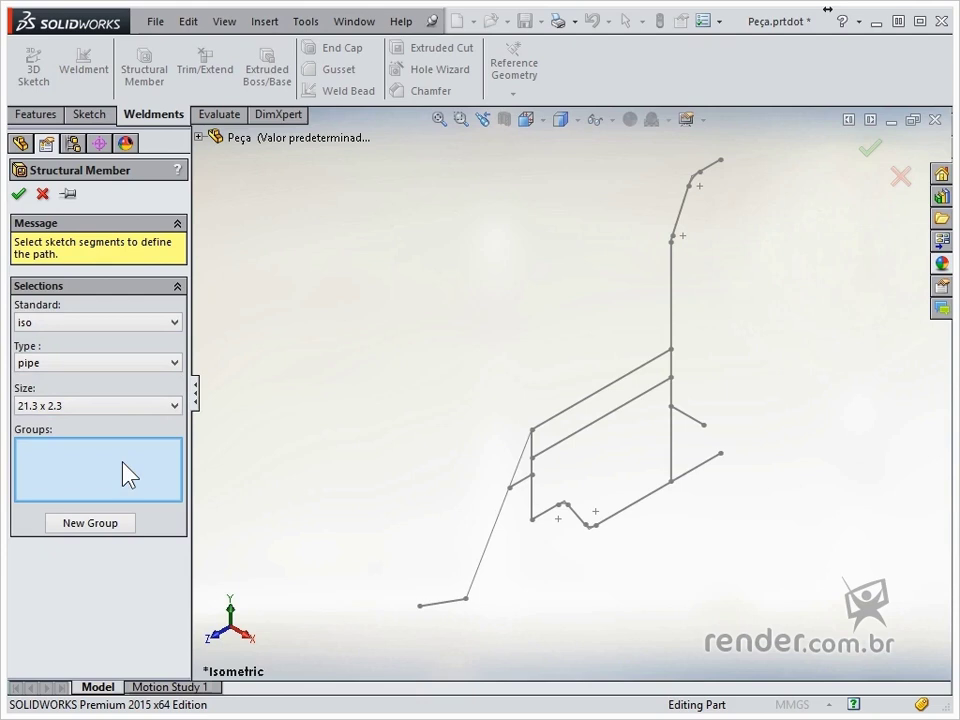
Add the bottom line, both arcs, connecting lines and the vertical line to Group1's pipe path
click(631, 507)
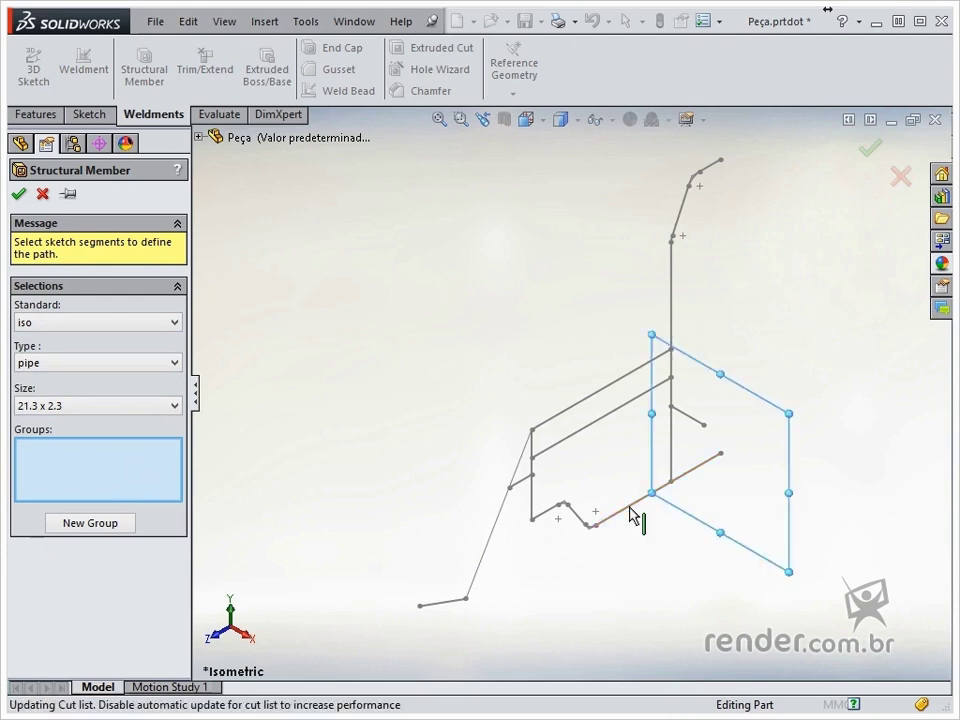
scroll(598, 520, down, 5)
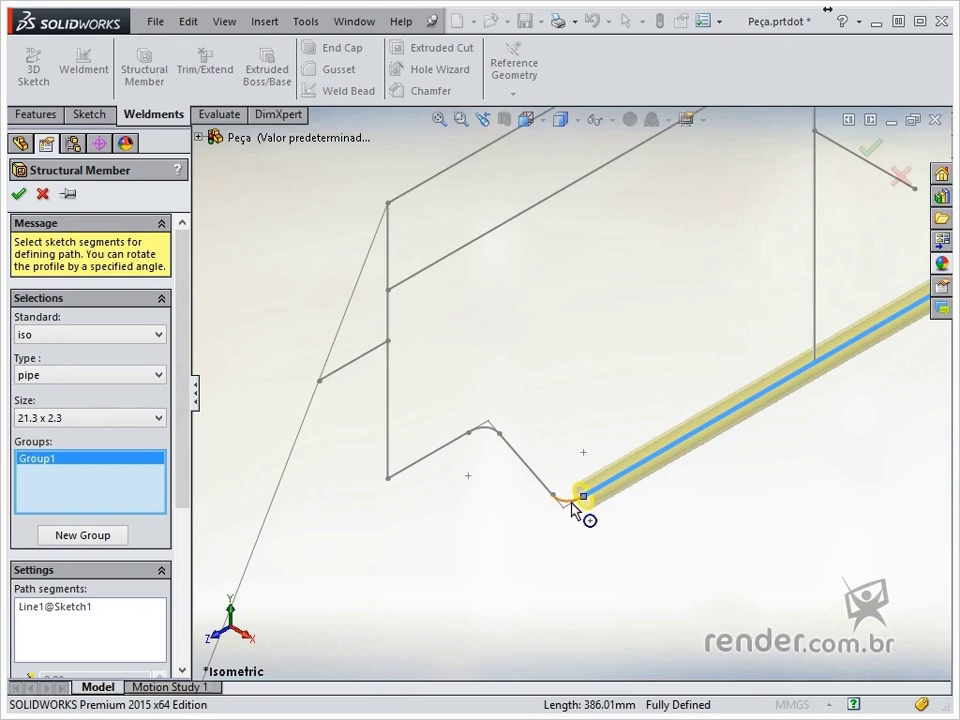
click(551, 495)
click(534, 475)
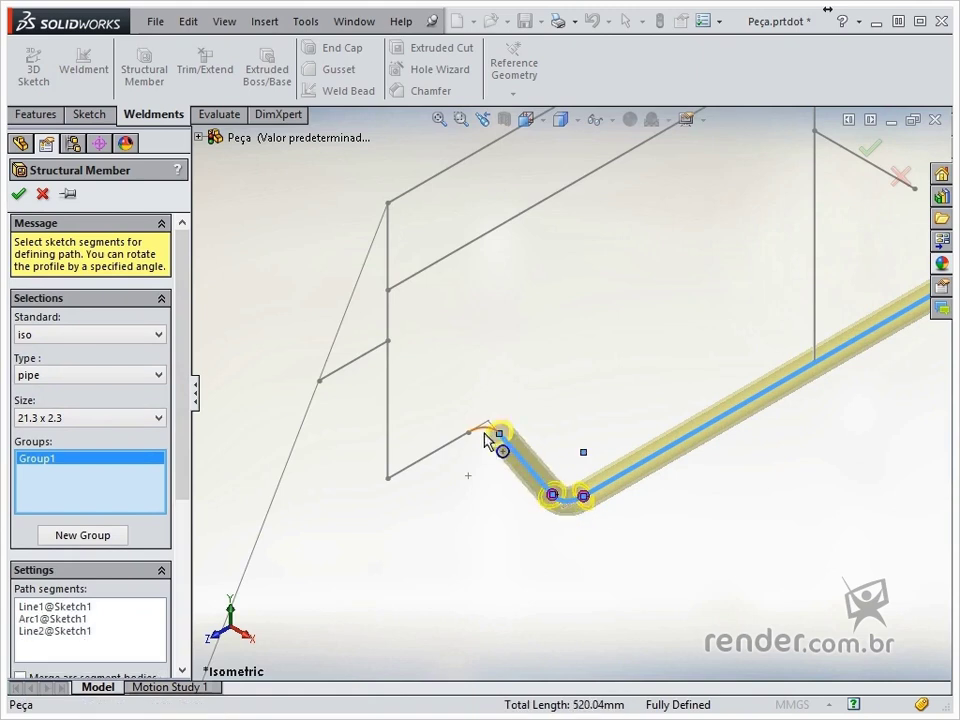
click(480, 437)
click(443, 451)
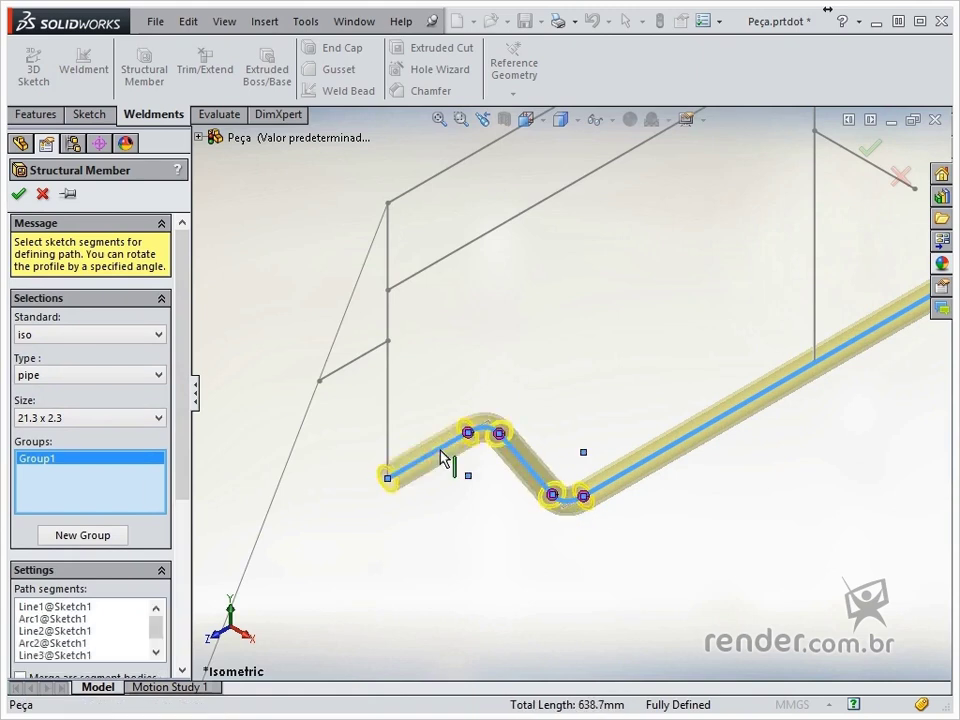
click(390, 435)
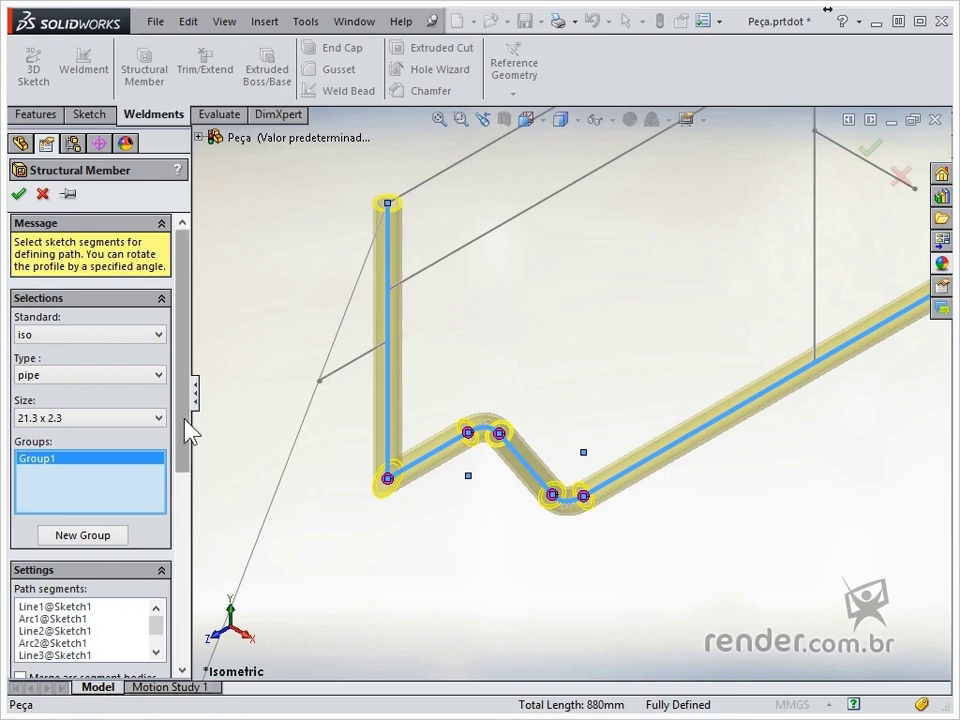
Add the upper seat line to Group1 and create a new empty Group2
drag(184, 425, 188, 484)
scroll(192, 490, down, 5)
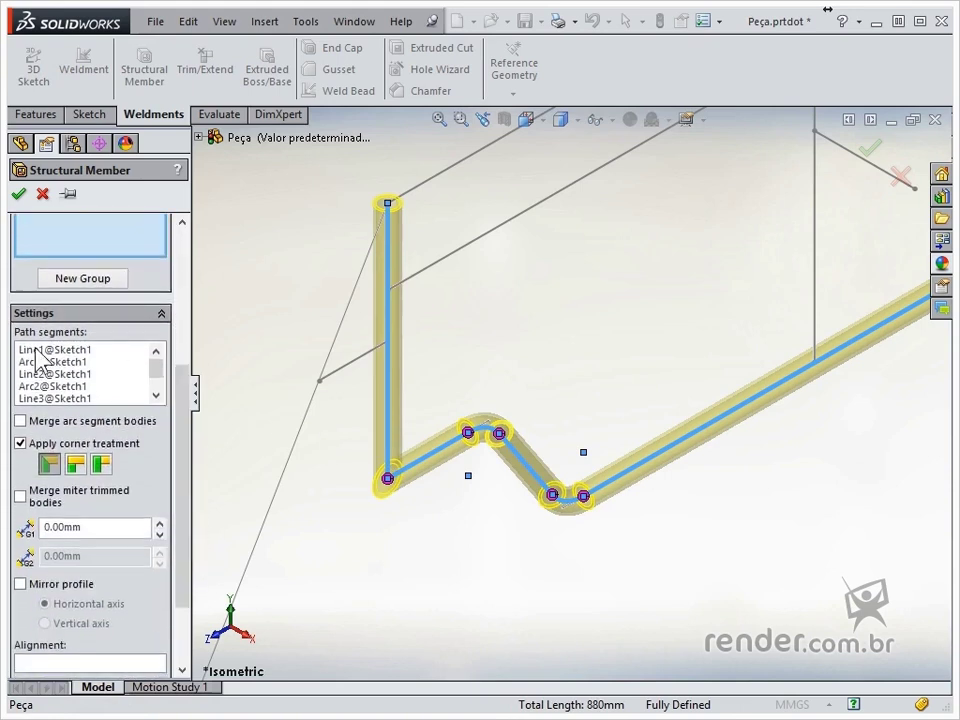
drag(185, 572, 186, 386)
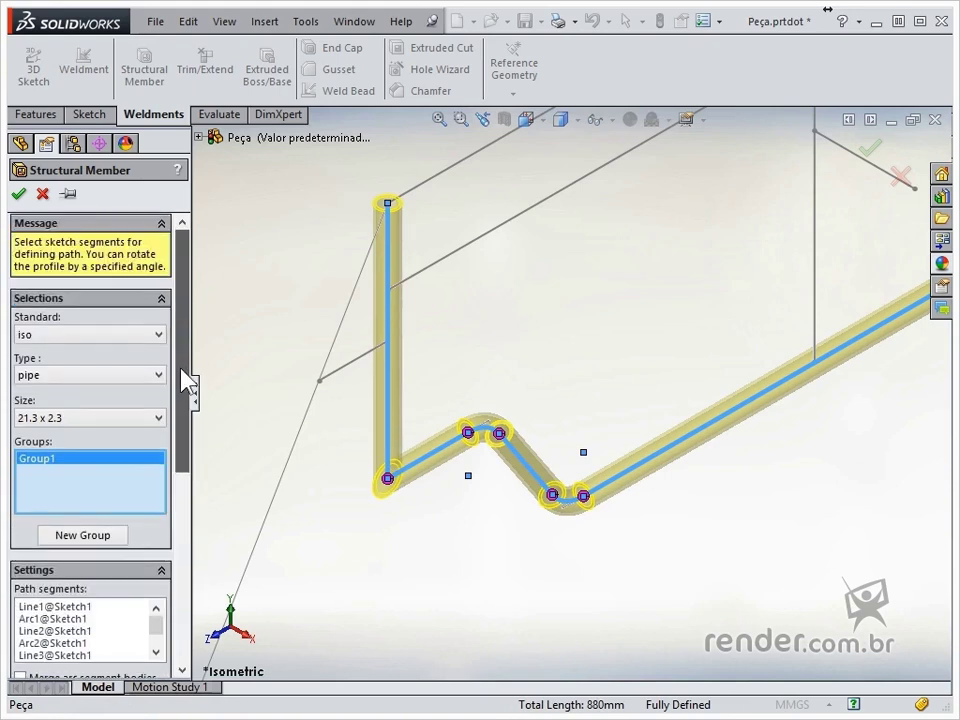
key(f)
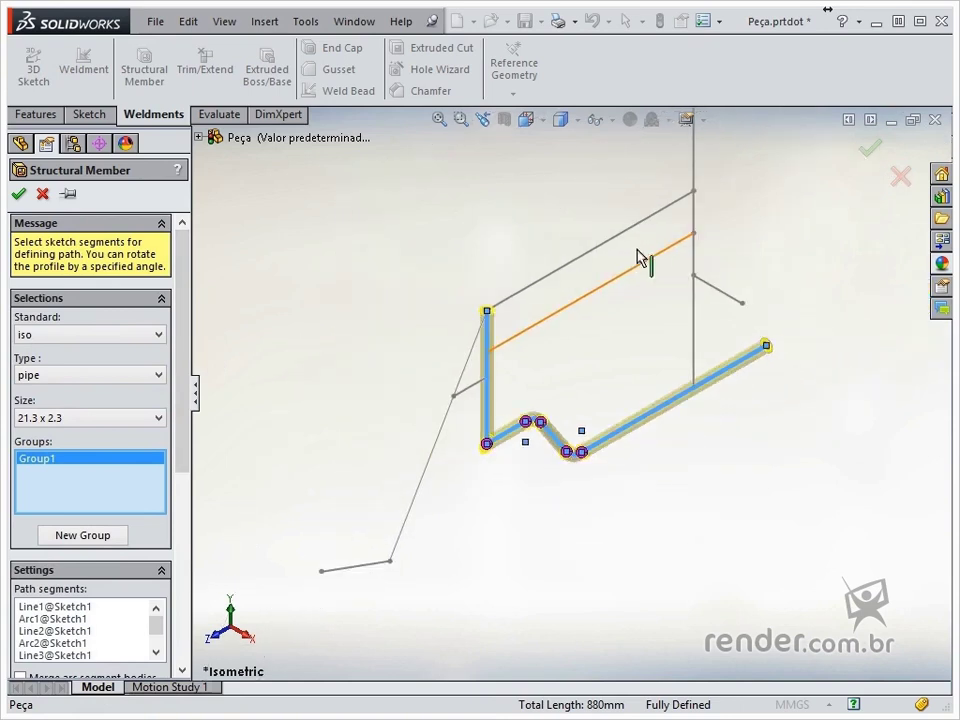
click(597, 251)
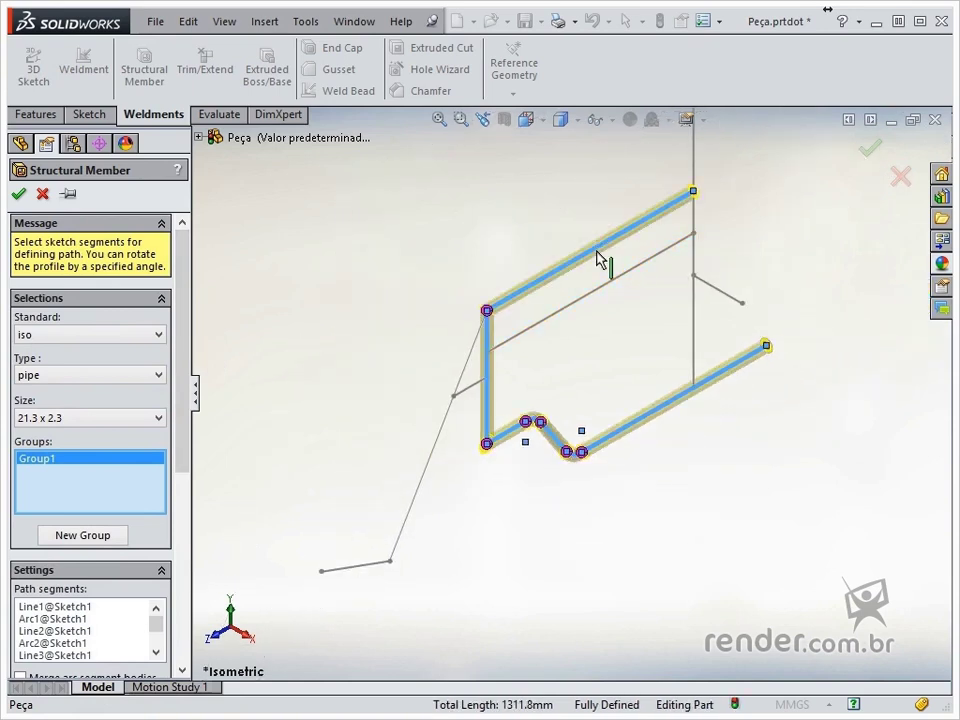
click(108, 537)
scroll(655, 290, up, 3)
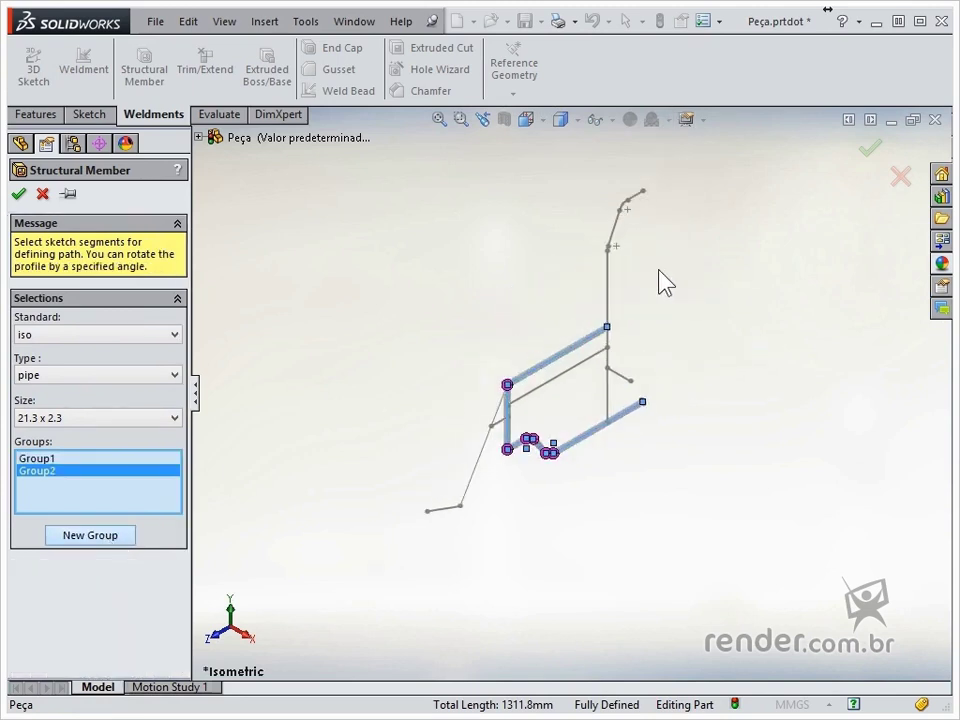
Fill Group2 with the top short segment, both bend arcs, the line between, and the long upright
scroll(665, 283, down, 1)
click(628, 186)
scroll(632, 190, down, 3)
click(580, 268)
click(549, 358)
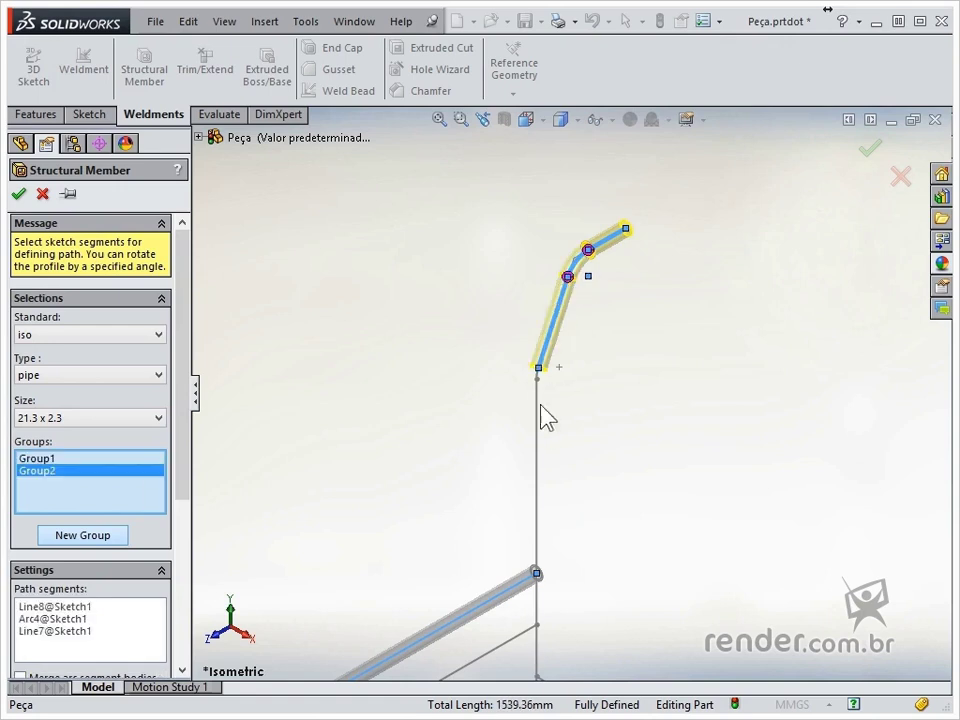
scroll(542, 411, down, 2)
scroll(540, 392, down, 2)
click(548, 368)
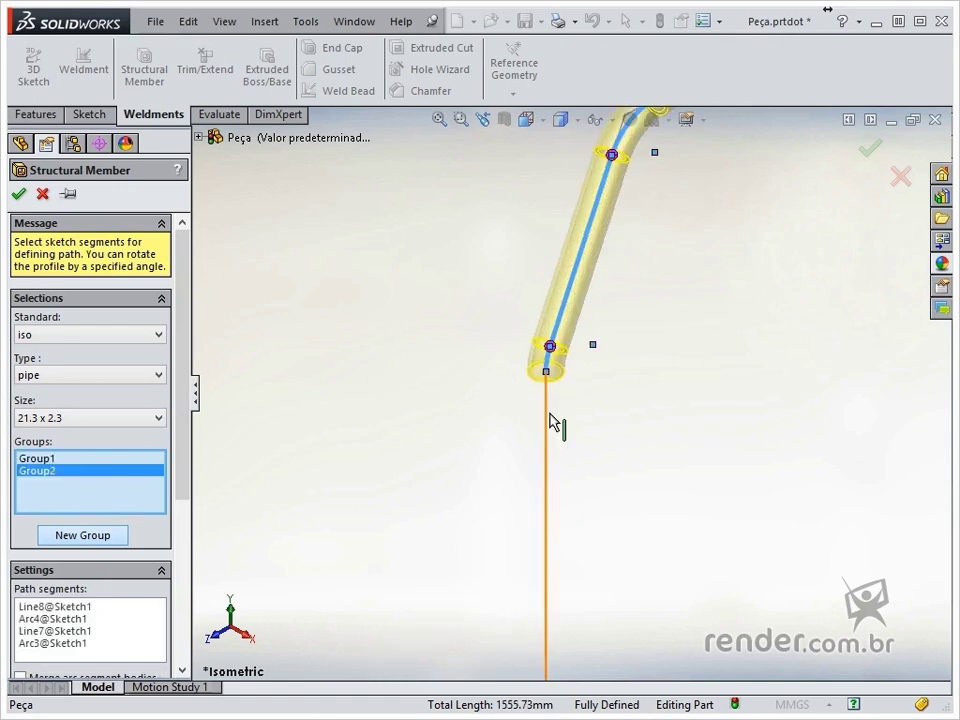
click(547, 430)
scroll(579, 514, up, 5)
scroll(531, 591, up, 1)
scroll(544, 476, down, 1)
scroll(540, 514, down, 2)
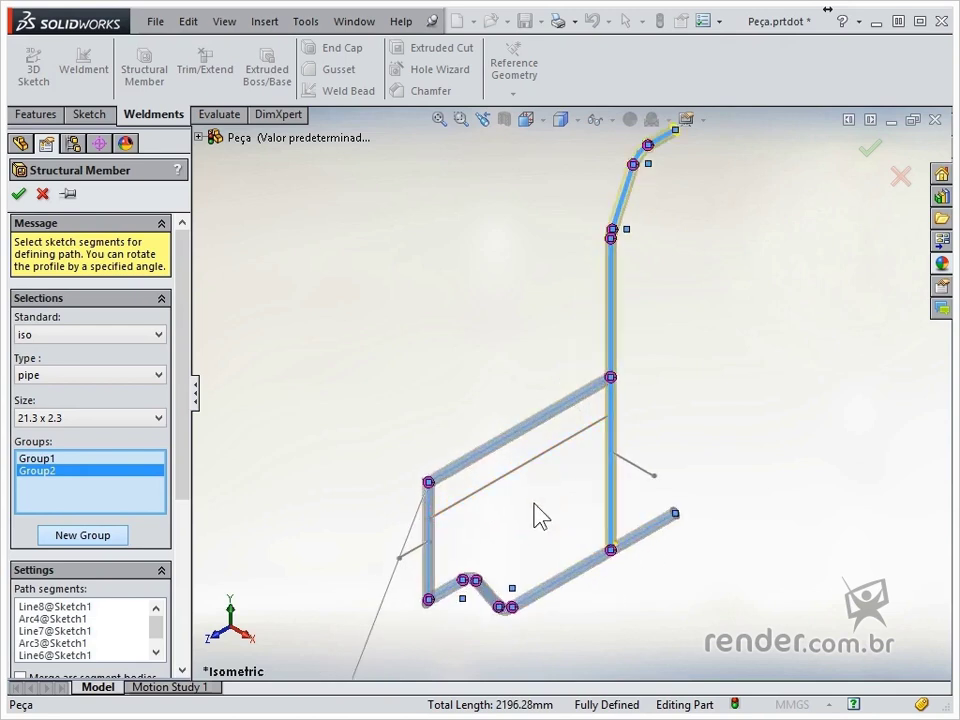
Create a third group from the short front line and the middle crossbar
click(112, 537)
click(410, 551)
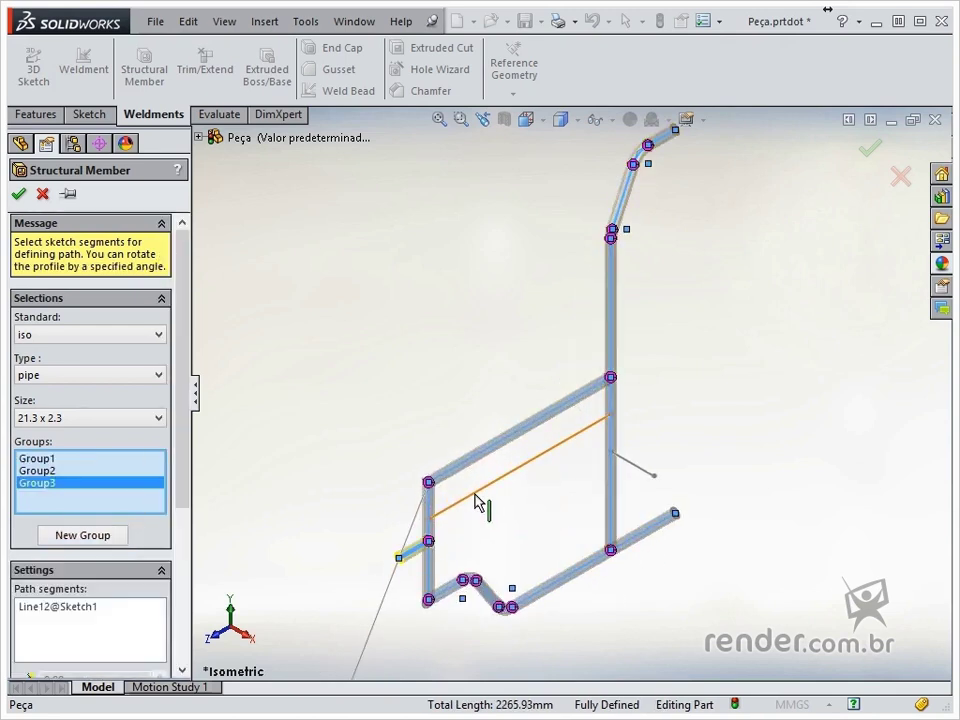
click(476, 503)
scroll(500, 538, up, 1)
scroll(482, 552, up, 1)
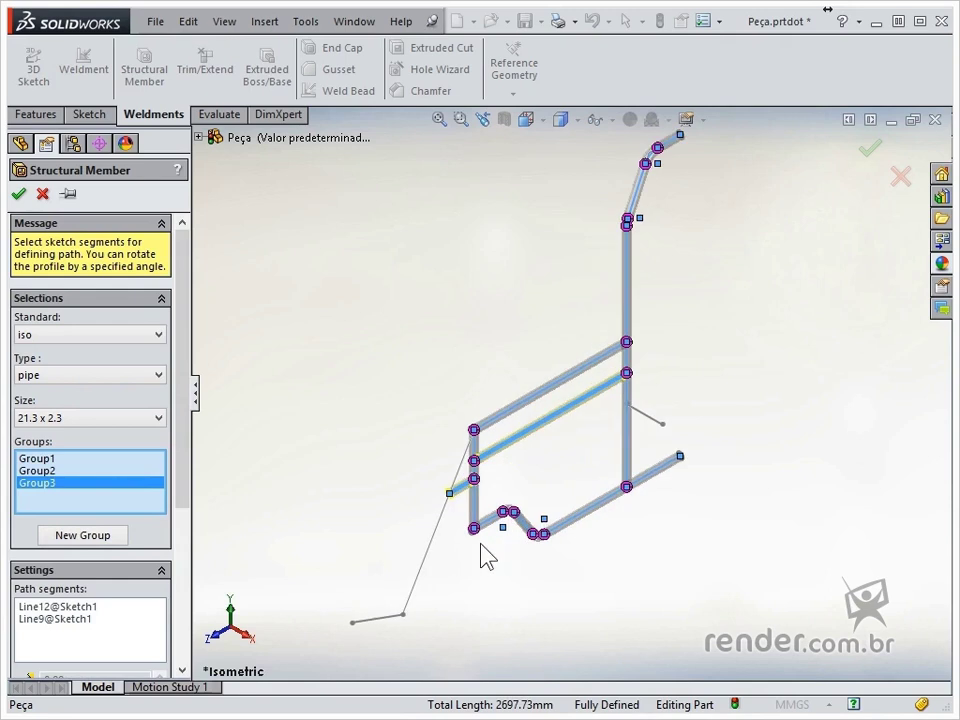
Add a fourth group for the slanted leg and foot, a fifth for the 3D-sketch bar, and finish
click(103, 536)
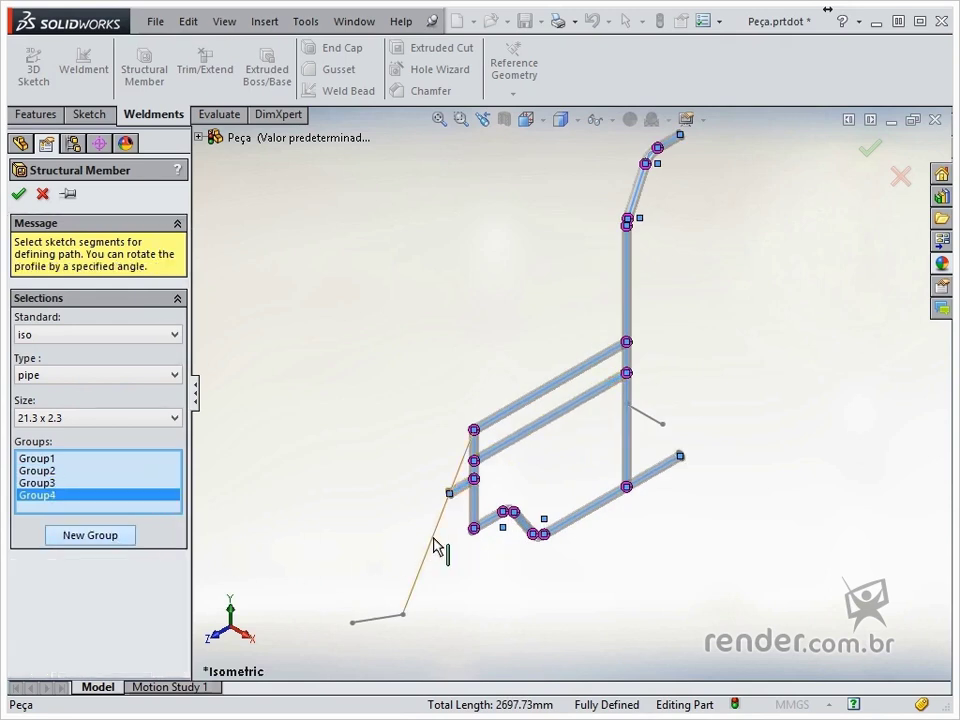
click(431, 541)
click(377, 622)
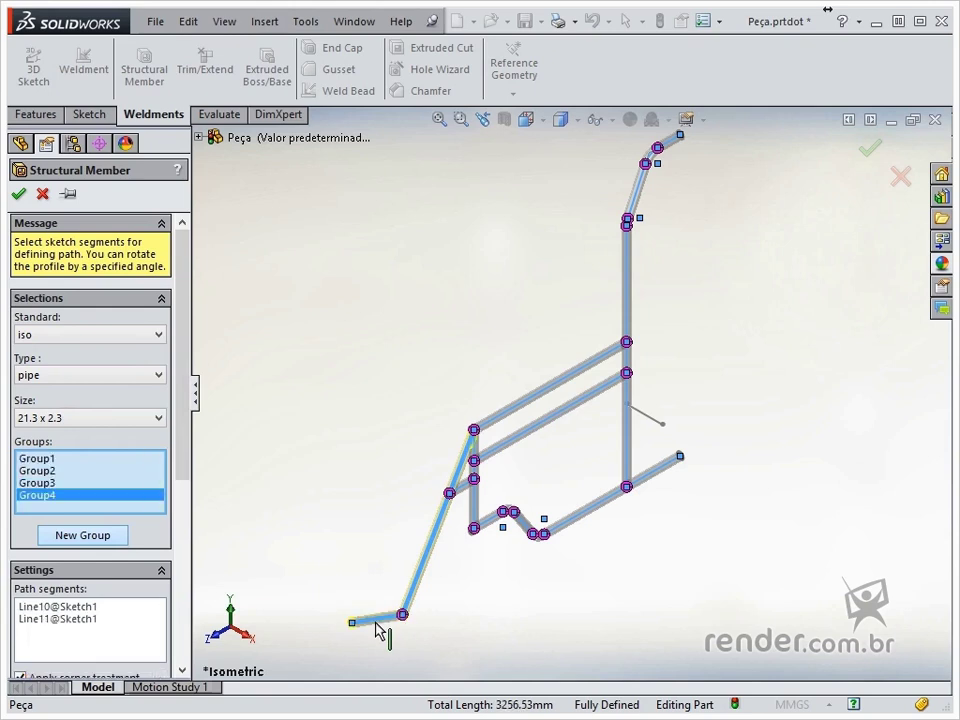
click(108, 536)
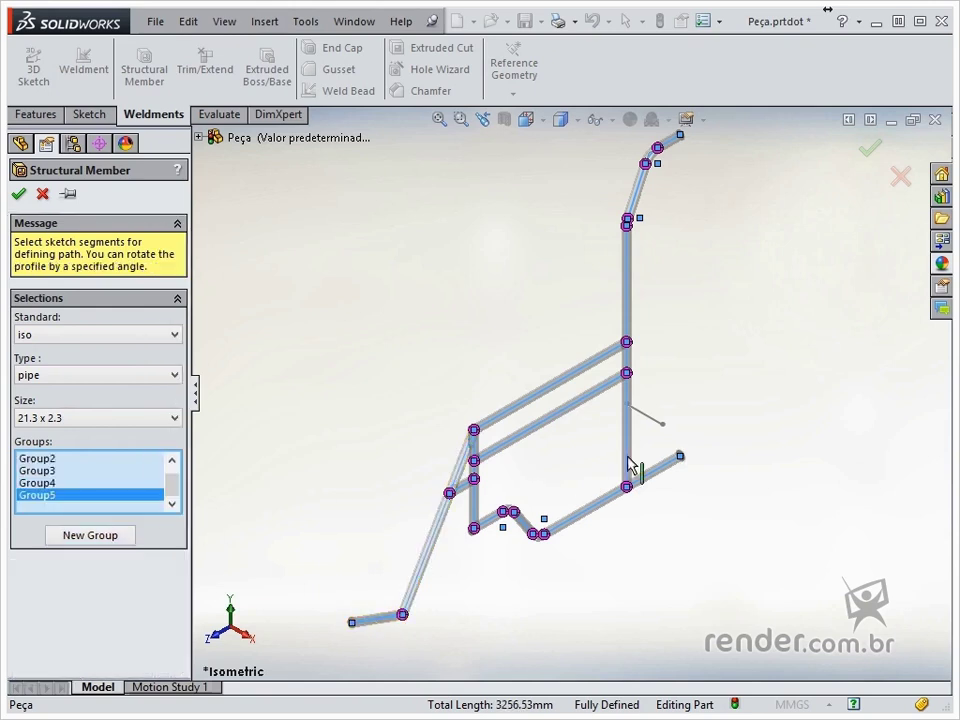
click(651, 418)
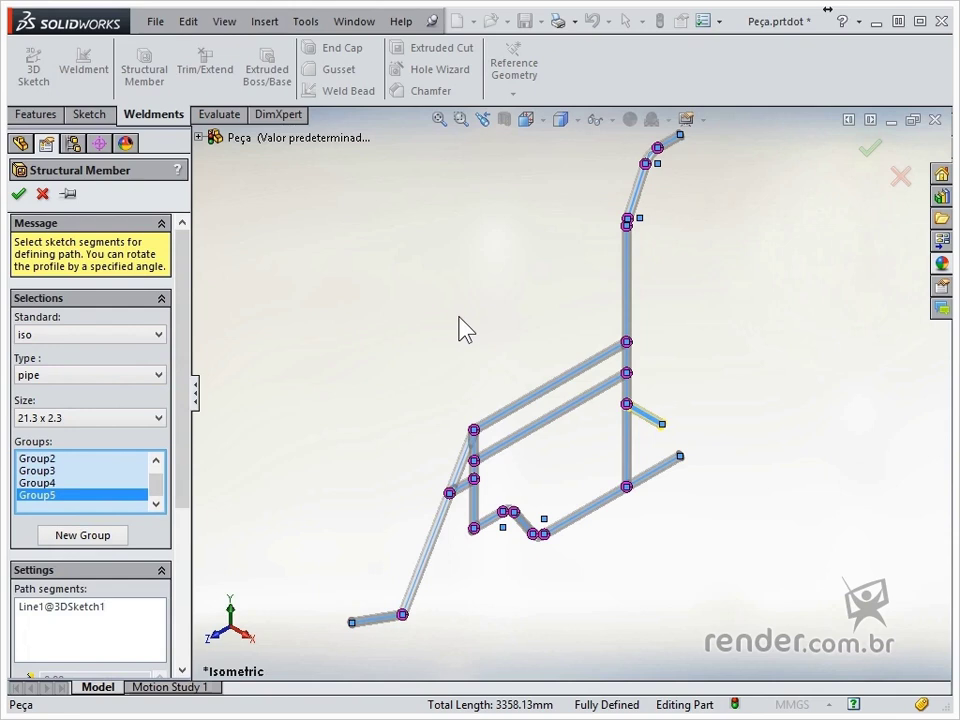
click(870, 150)
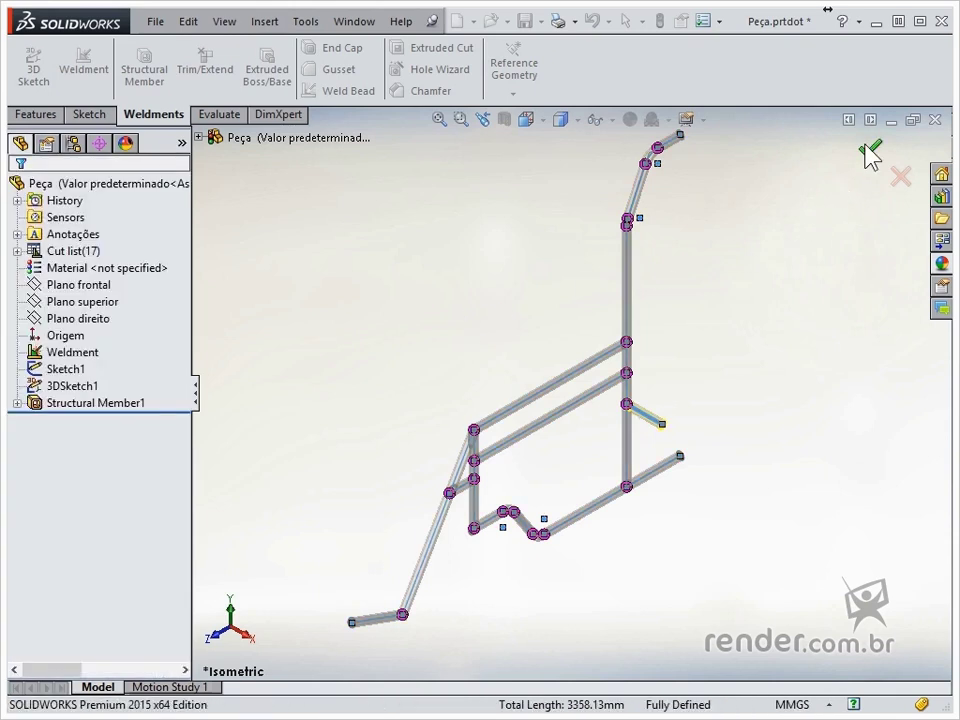
Zoom into the top joint and use Edit Feature on Structural Member1
scroll(488, 438, down, 3)
scroll(486, 435, down, 2)
scroll(476, 424, down, 2)
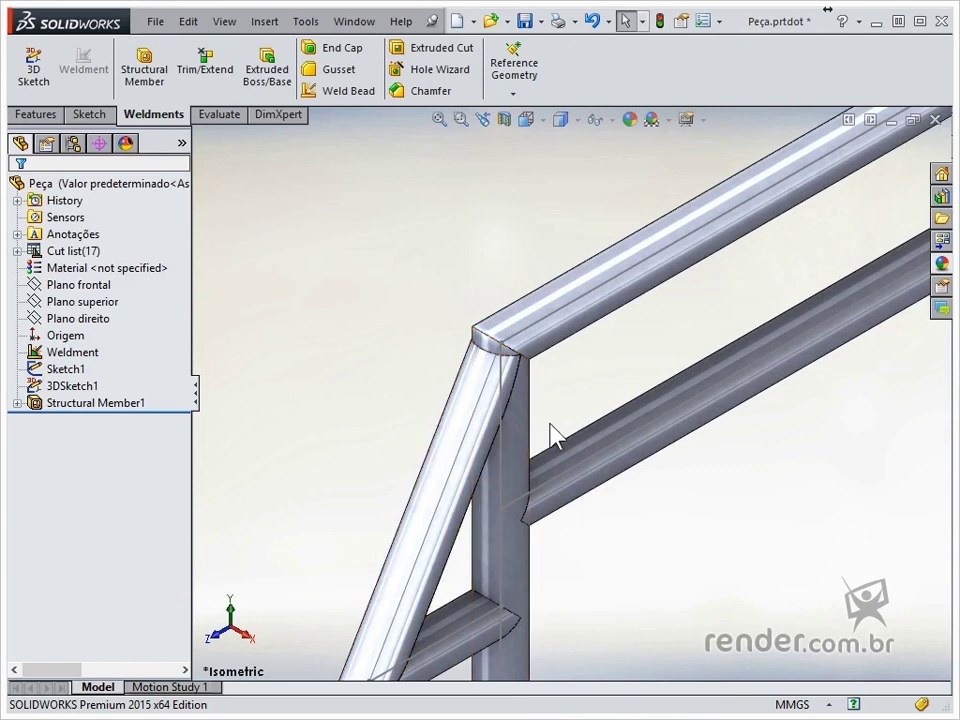
click(100, 401)
click(110, 374)
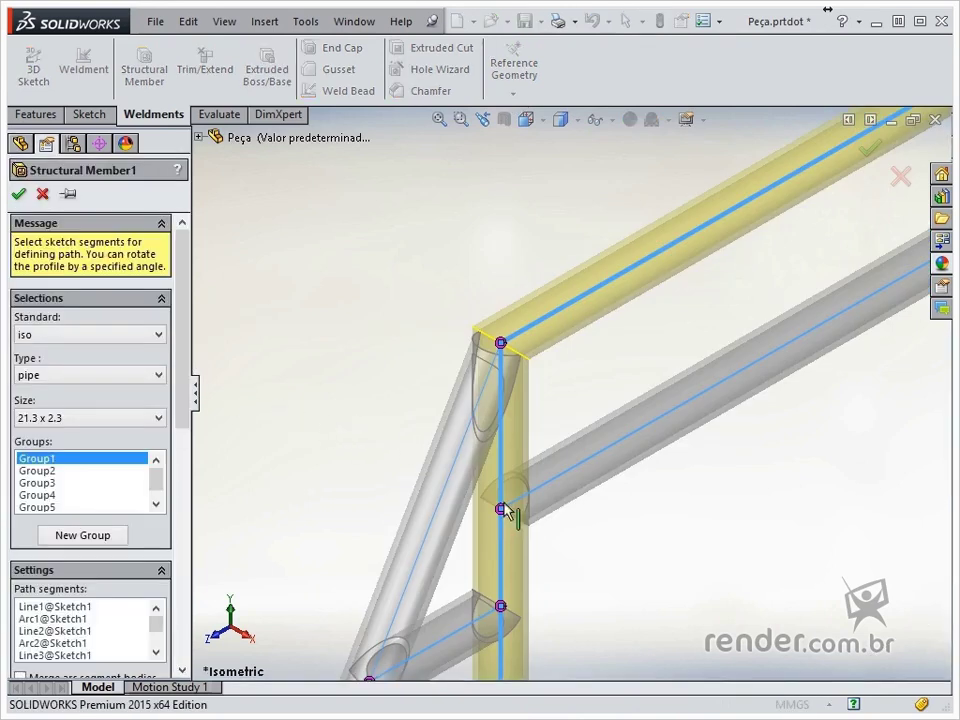
At the top upright corner, set Group 2's trim order to 1 to match Group 1
click(501, 344)
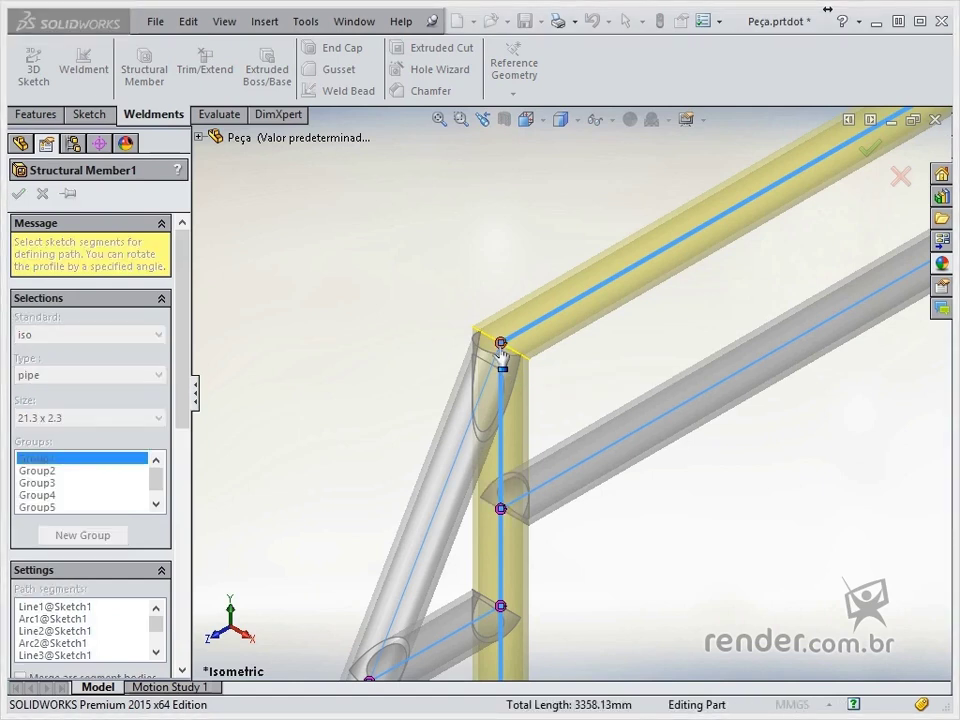
click(500, 350)
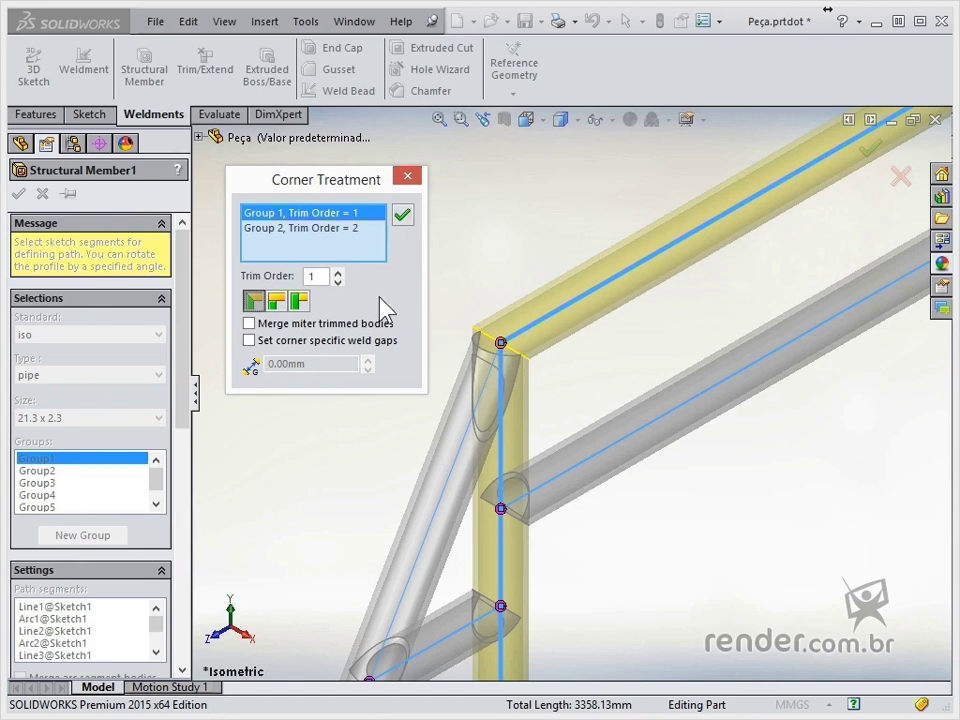
click(321, 226)
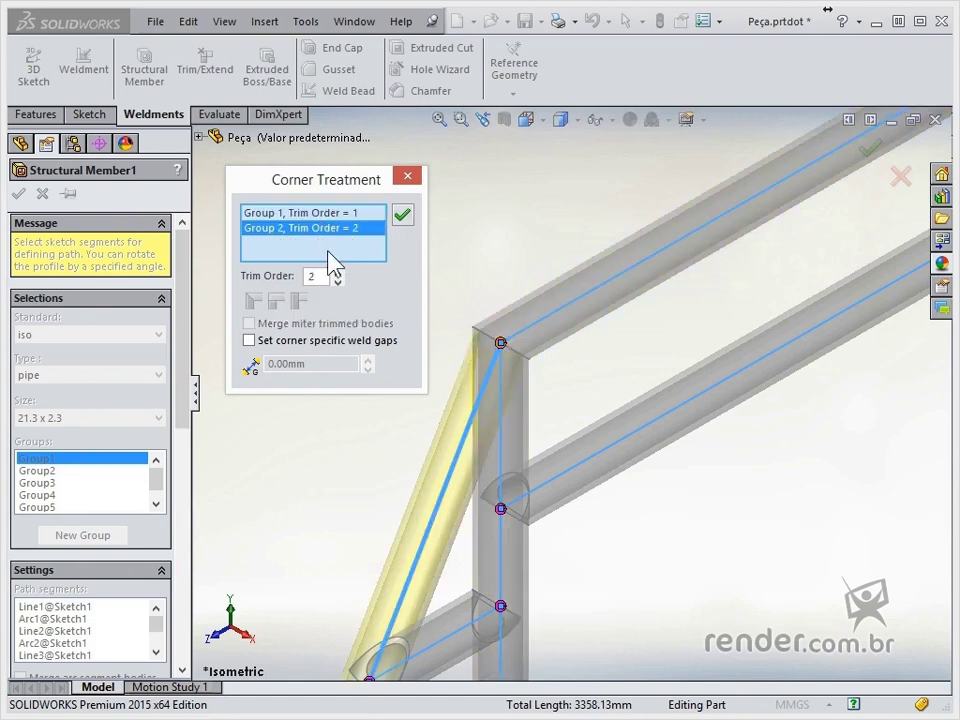
click(338, 281)
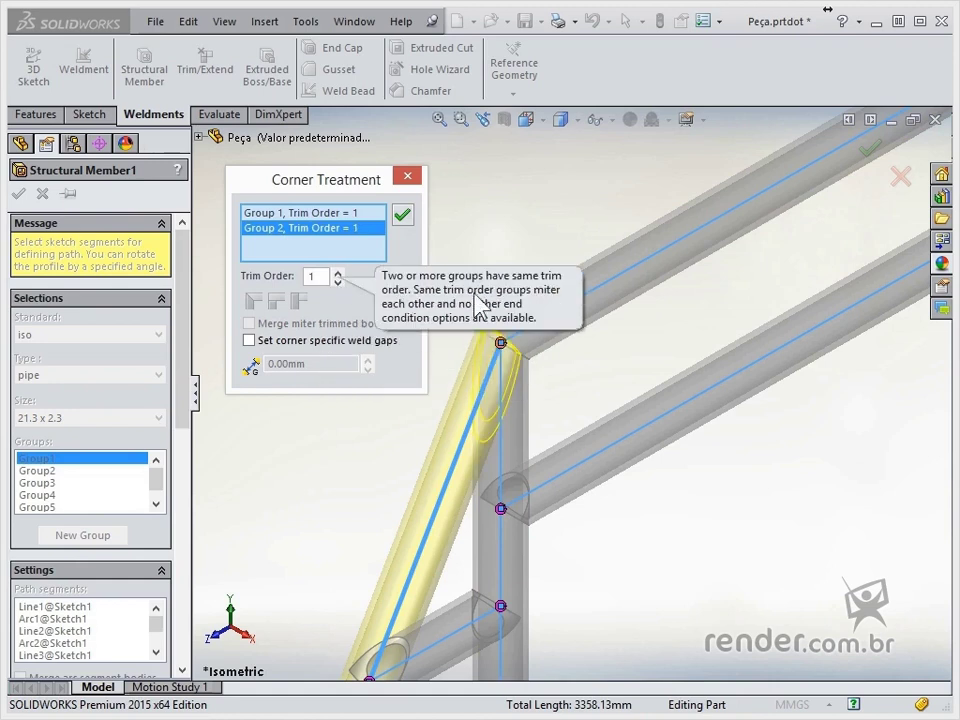
click(402, 216)
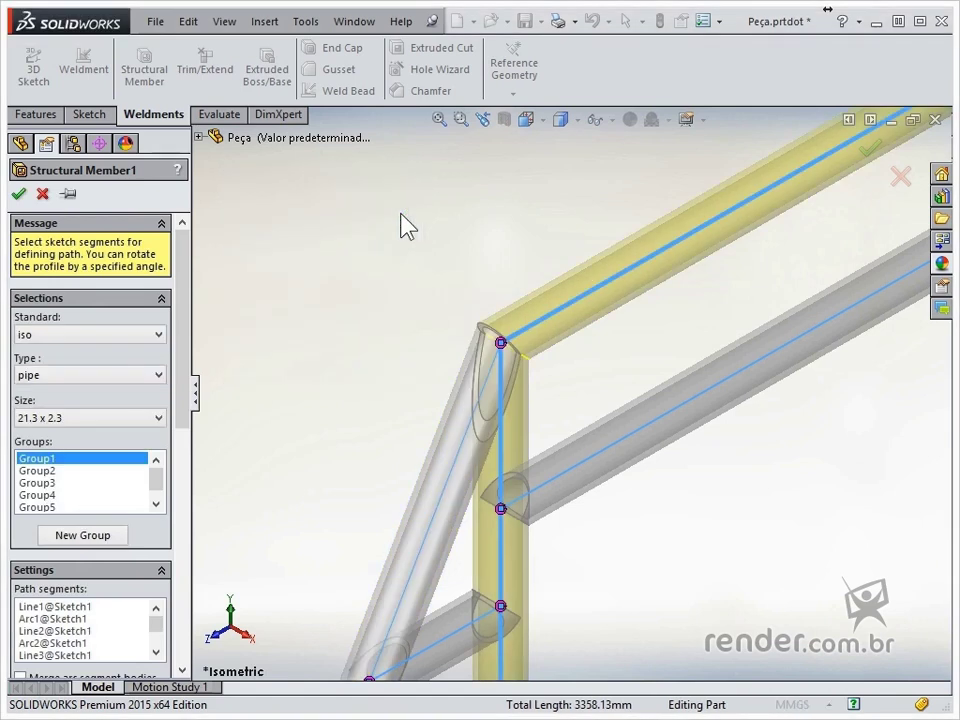
Accept the Structural Member1 edit and zoom out to check the mitered top corner
click(870, 149)
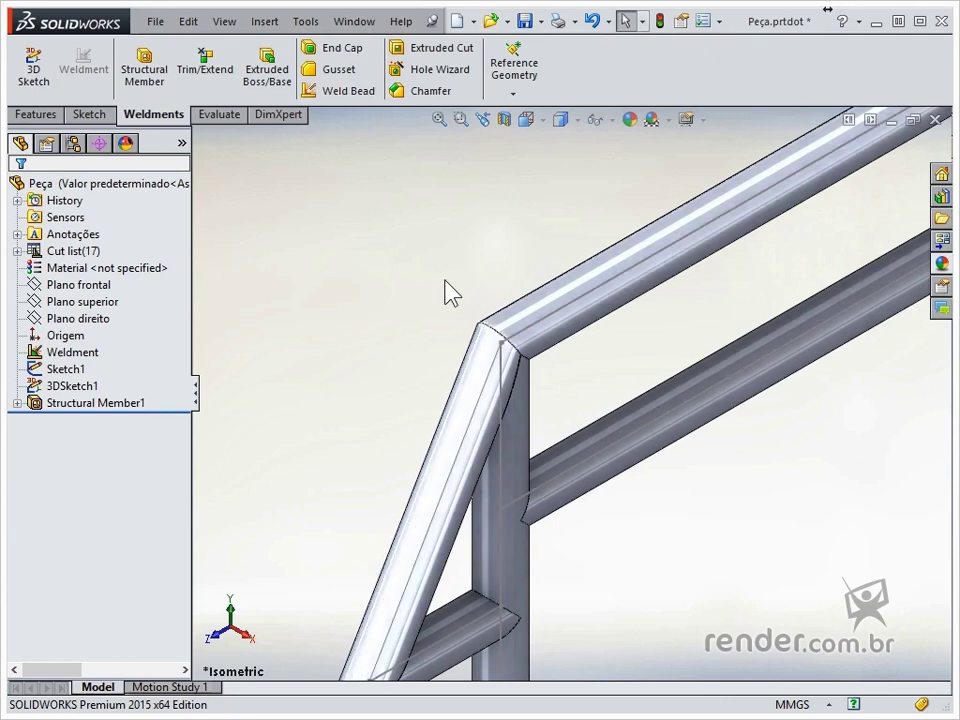
scroll(446, 291, up, 3)
scroll(514, 306, up, 3)
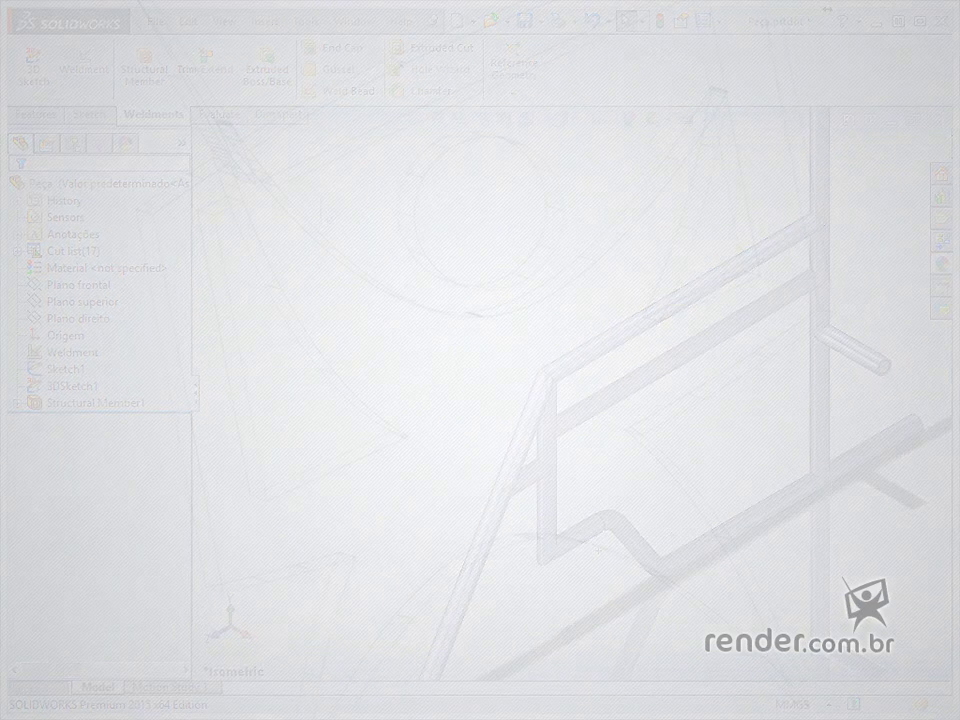